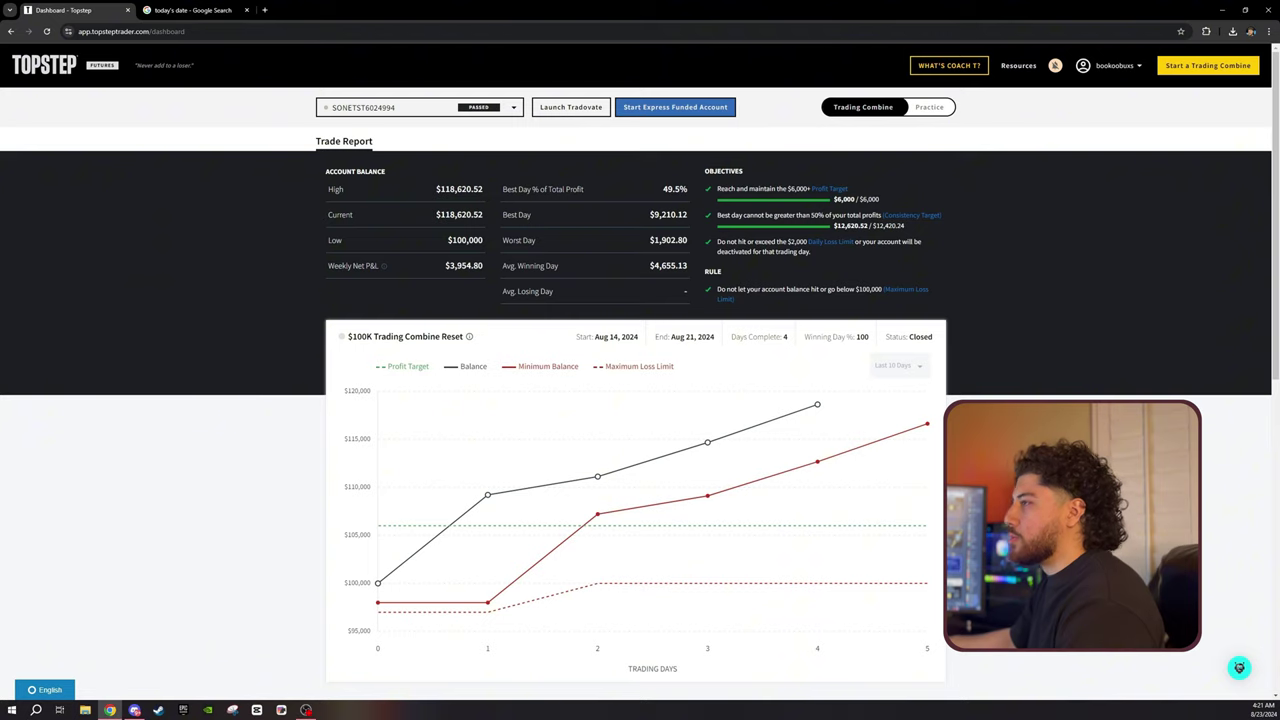
Step: Review the $100K Trading Combine trade report, covering the balance chart, average trade gauges and daily results table
key("F11")
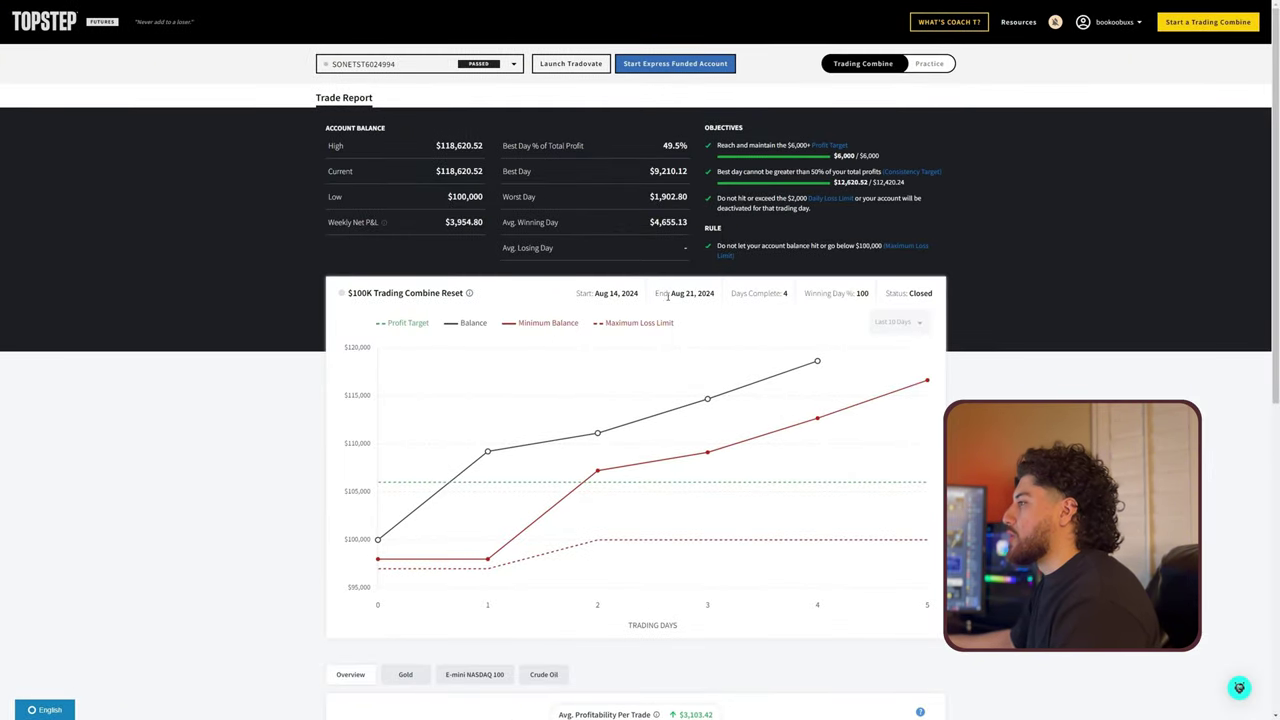
scroll(677, 283, "down", 5)
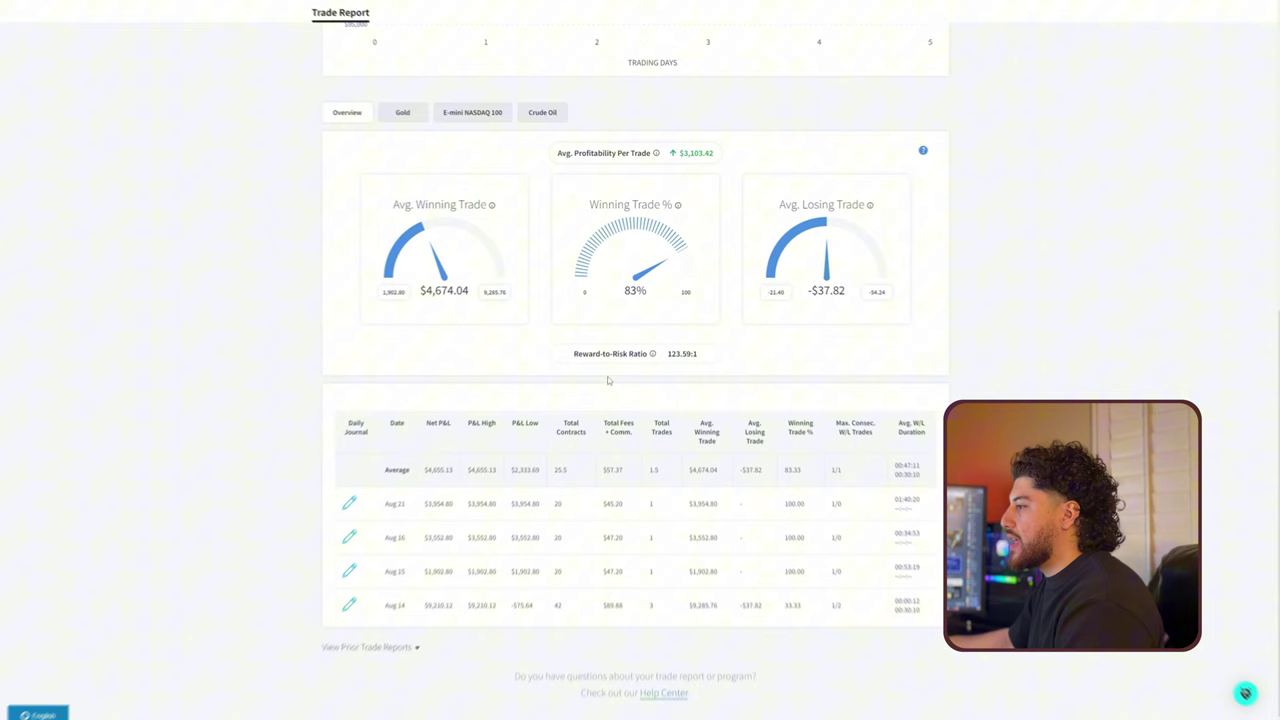
scroll(690, 336, "up", 5)
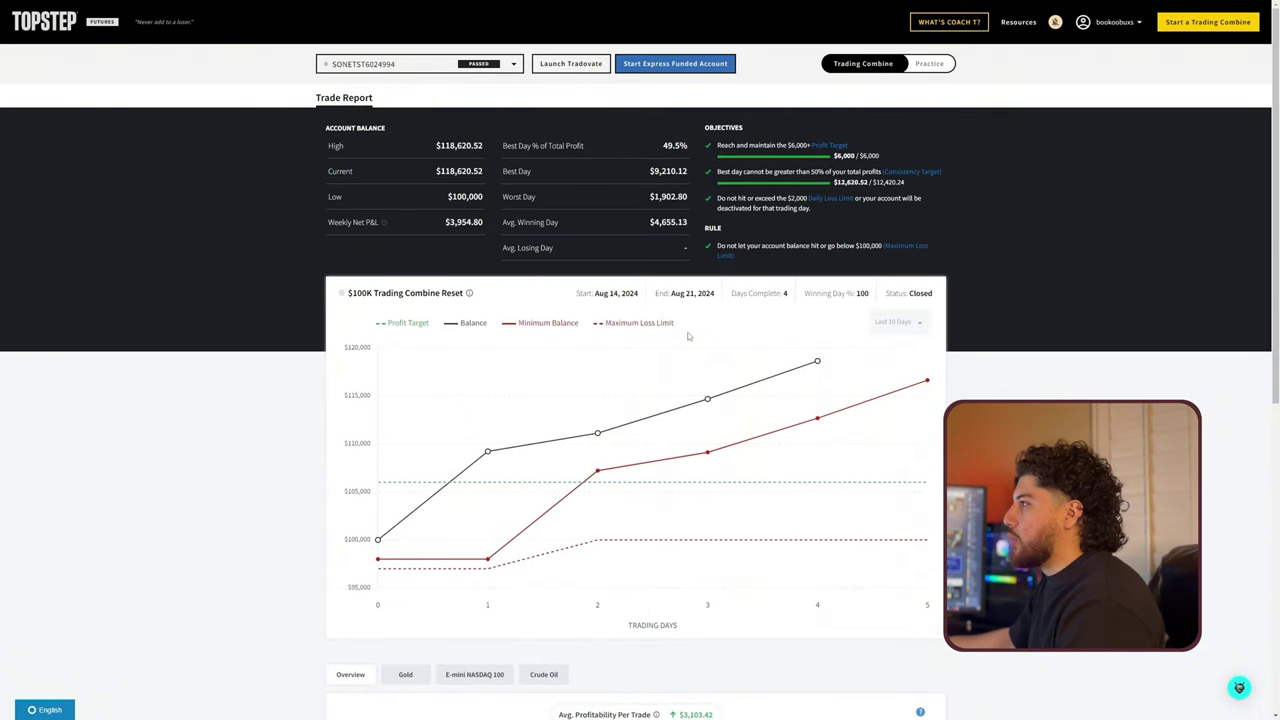
key("F11")
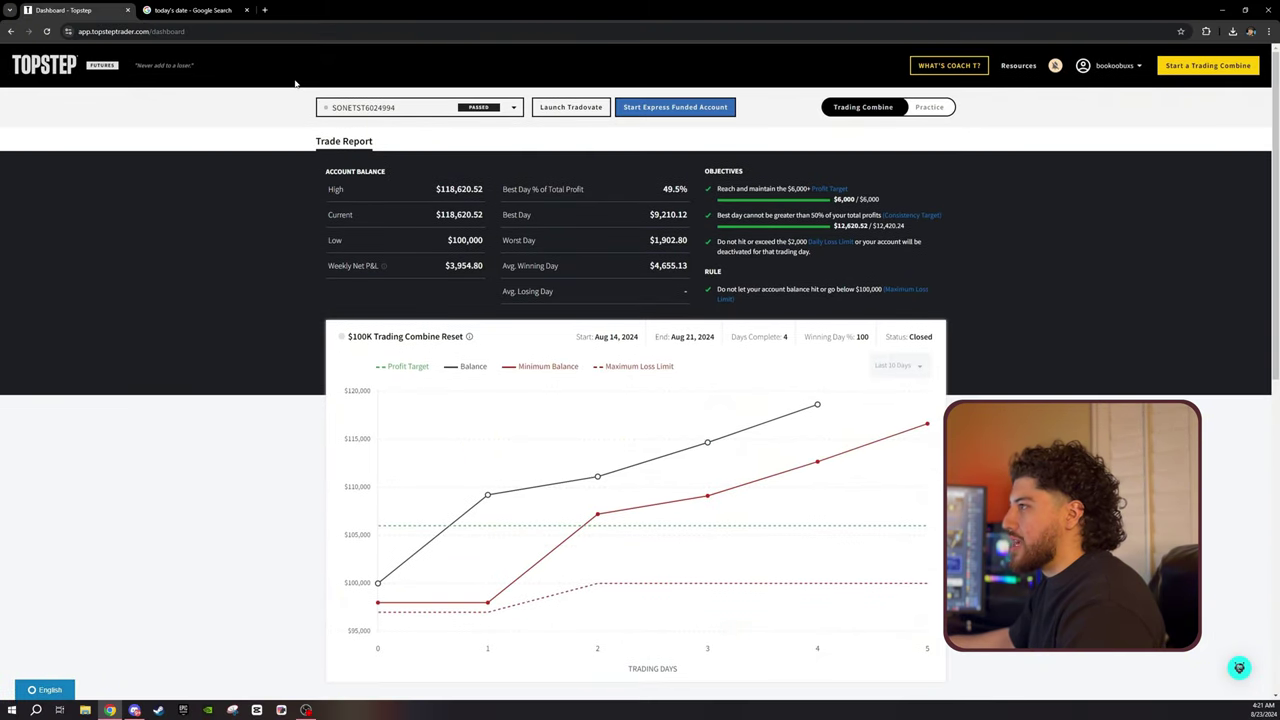
left_click(46, 31)
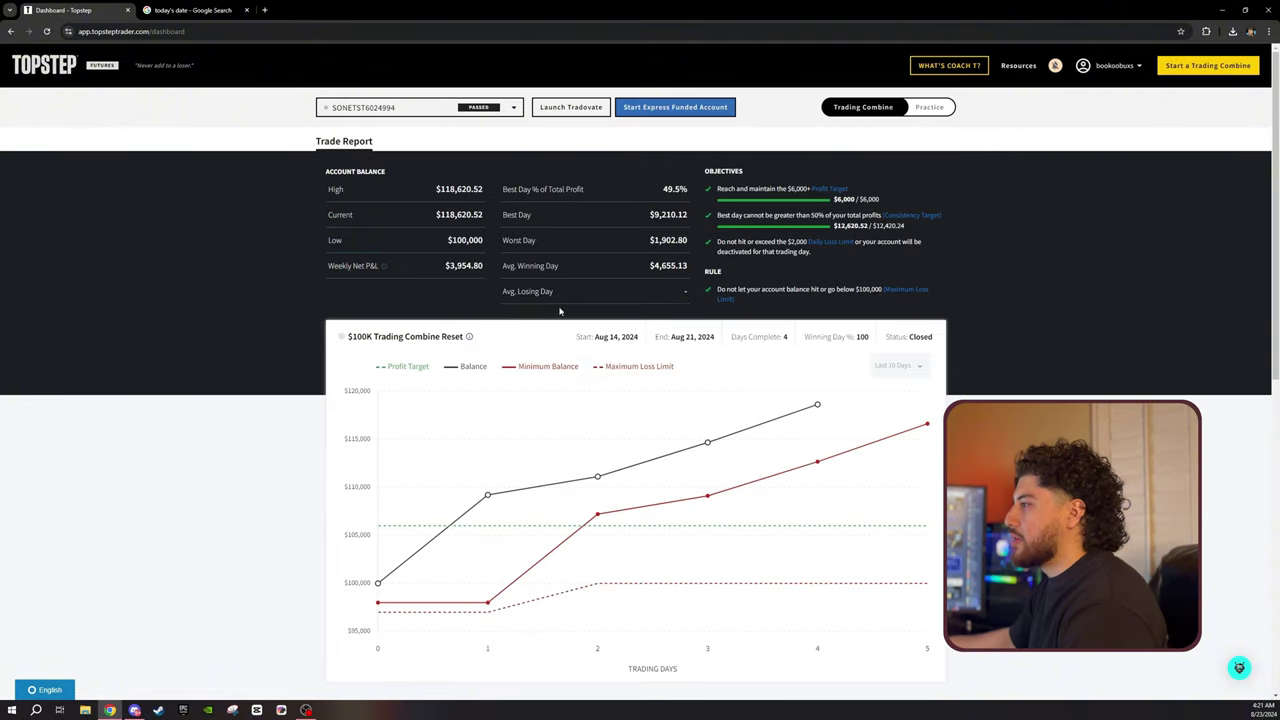
scroll(700, 377, "down", 10)
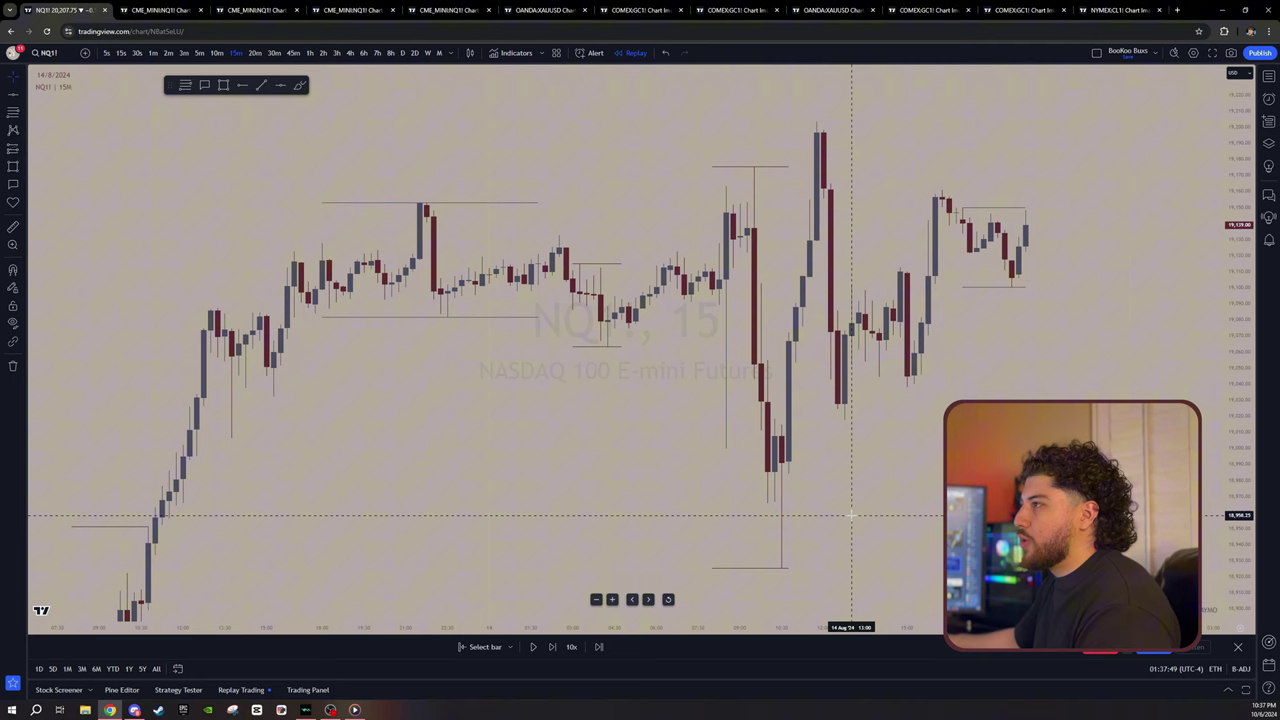
Step: Look through the four saved NQ1! snapshots of Aug 14, 2024, and return to the live 15-minute chart
left_click_drag(851, 500, 863, 495)
scroll(863, 495, "up", 1)
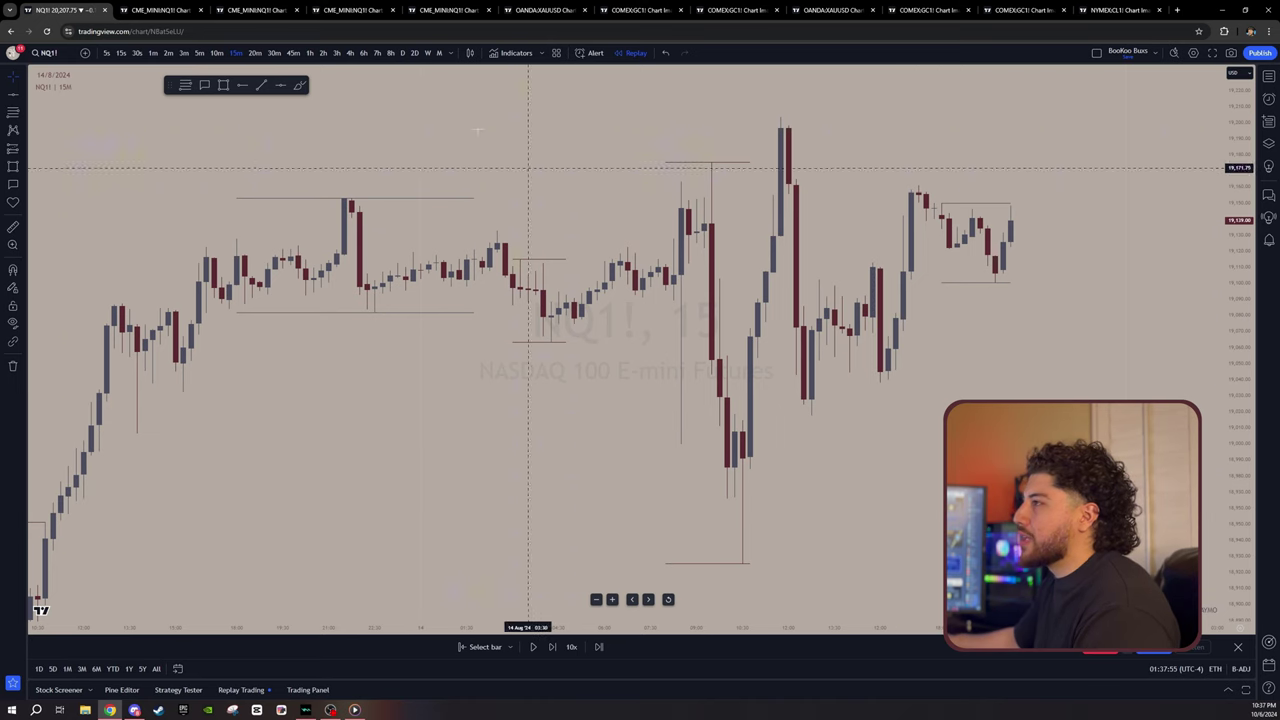
left_click(159, 9)
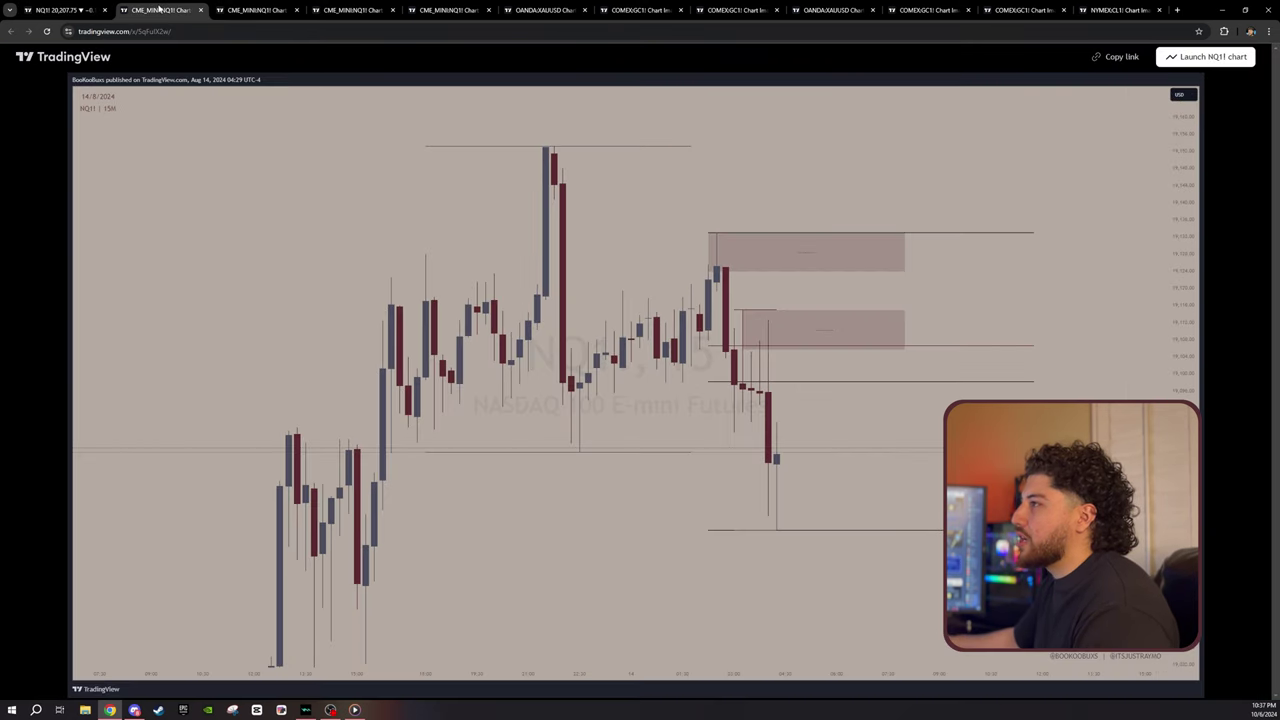
left_click(250, 10)
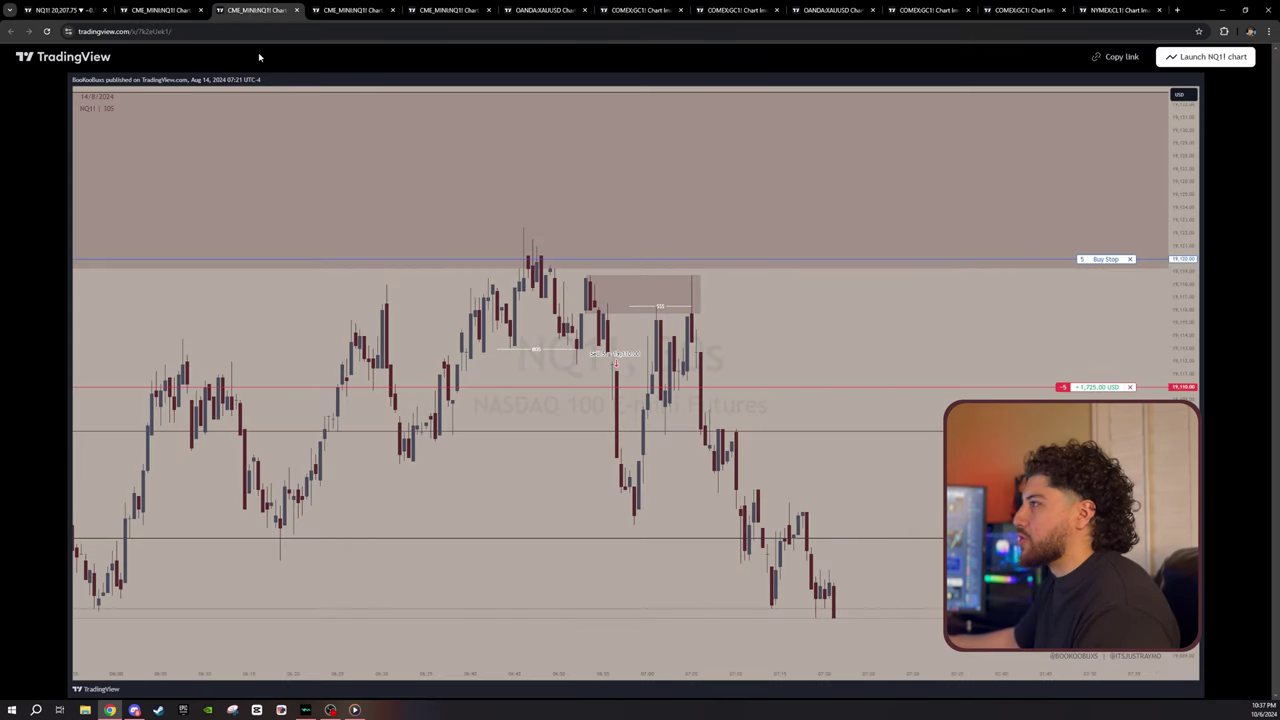
left_click(344, 10)
left_click(451, 14)
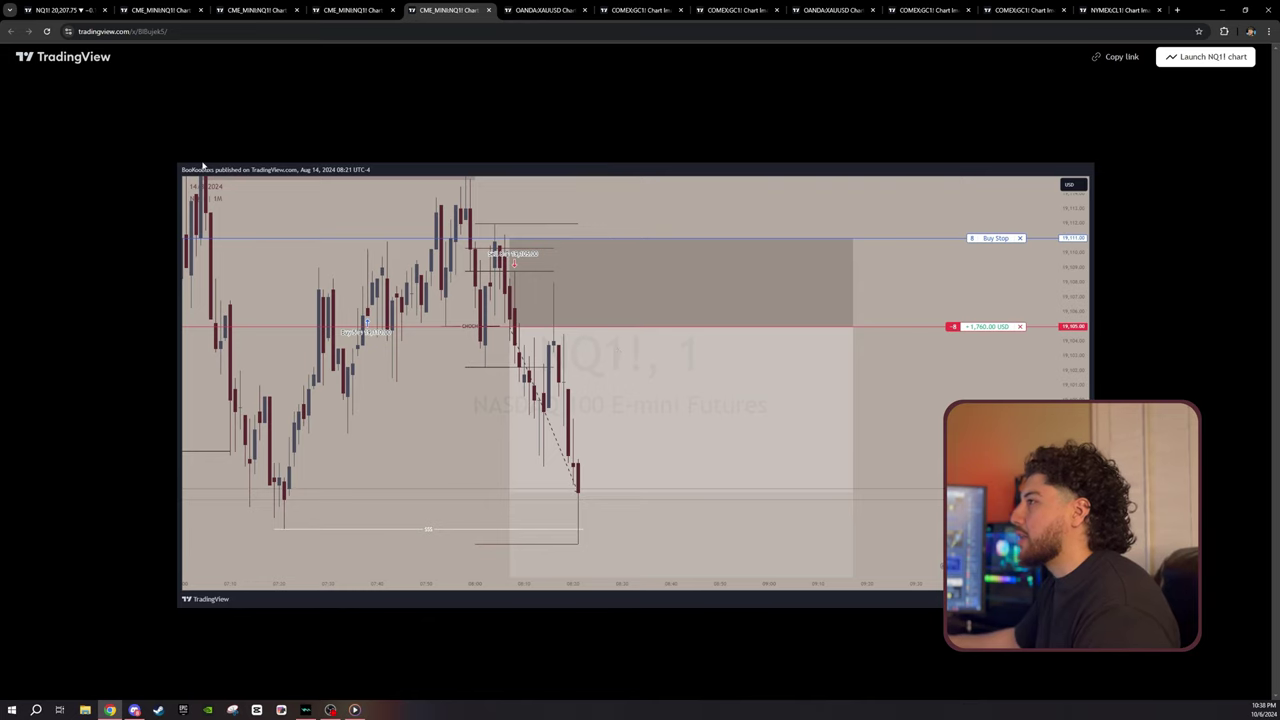
left_click(163, 12)
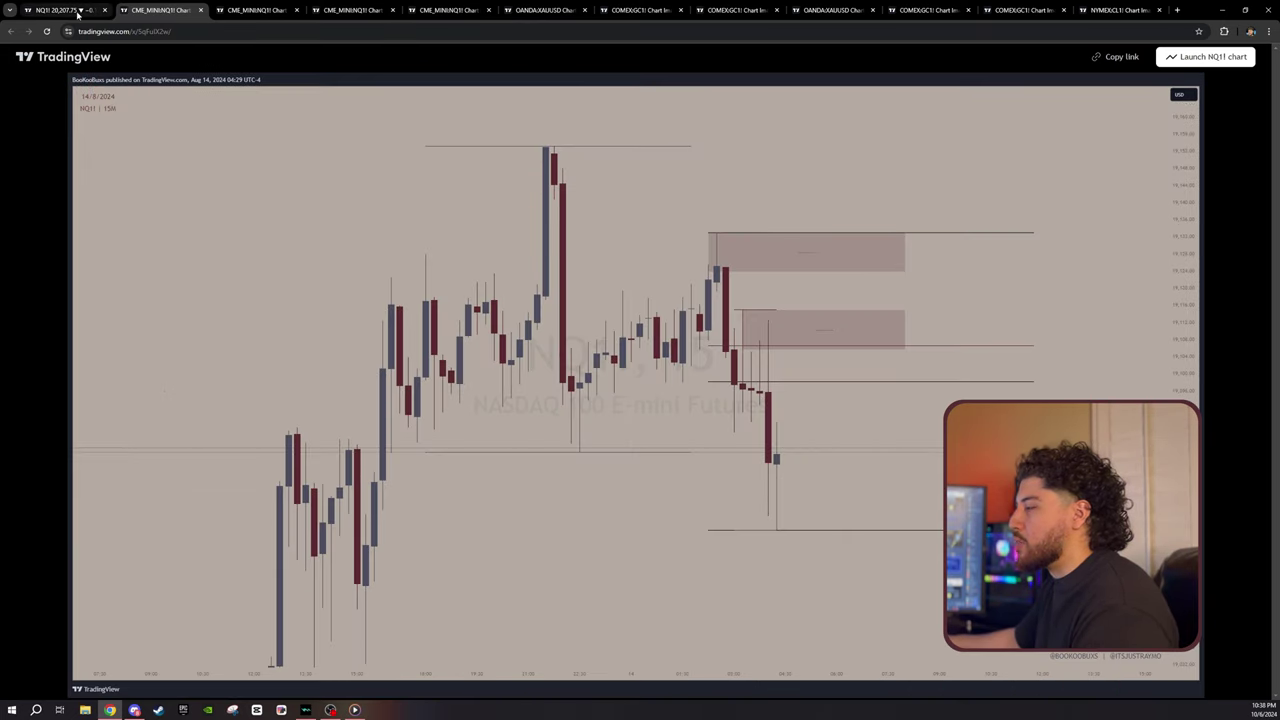
left_click(77, 12)
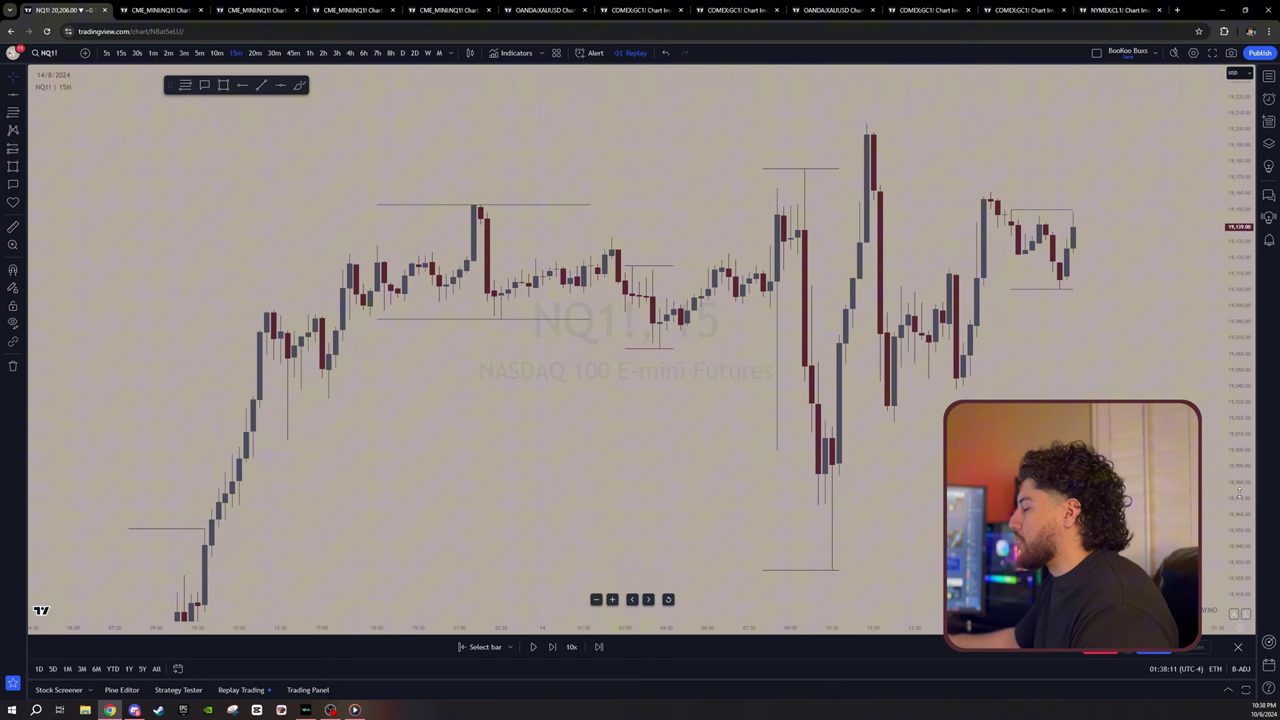
Step: Draw a rectangle over the consolidation around the evening price spike of 13 Aug and apply a saved template
left_click_drag(1239, 493, 1239, 374)
left_click_drag(825, 343, 889, 458)
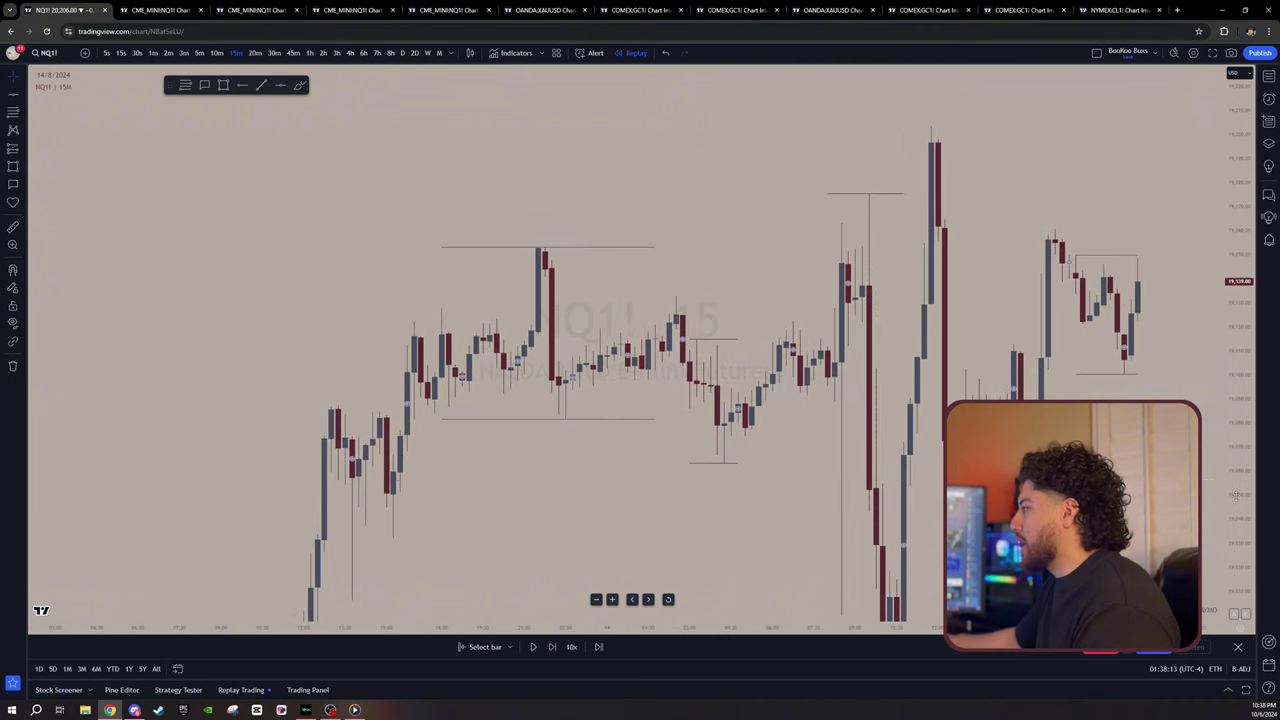
left_click_drag(1236, 495, 1236, 462)
scroll(834, 417, "up", 1)
mouse_move(825, 420)
left_mouse_down()
mouse_move(931, 423)
mouse_move(843, 403)
left_mouse_up()
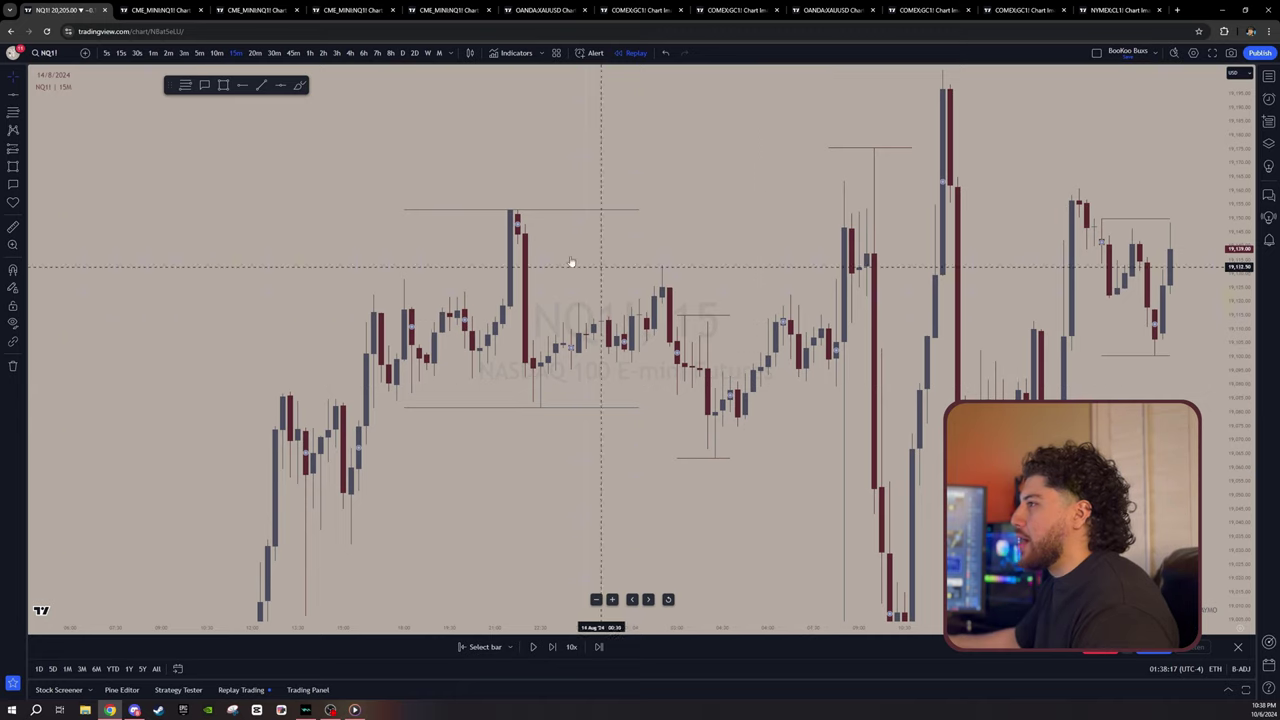
left_click(223, 85)
left_click_drag(366, 280, 532, 404)
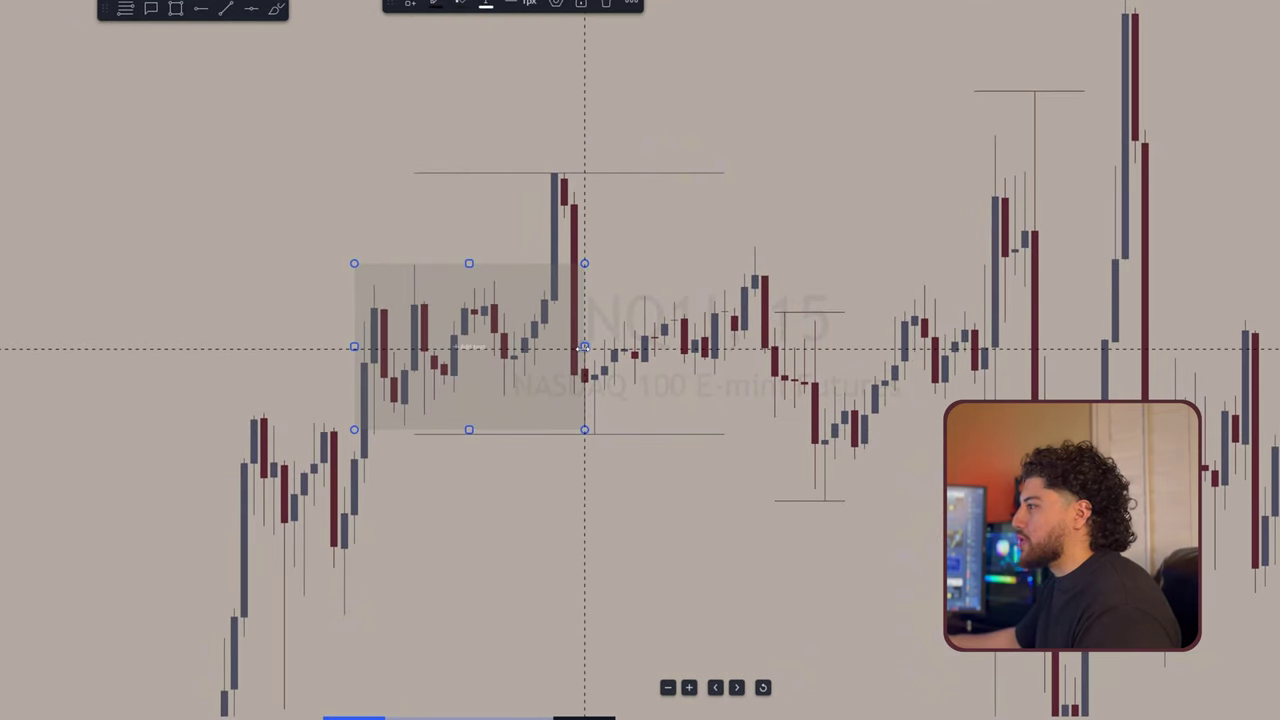
double_click(584, 347)
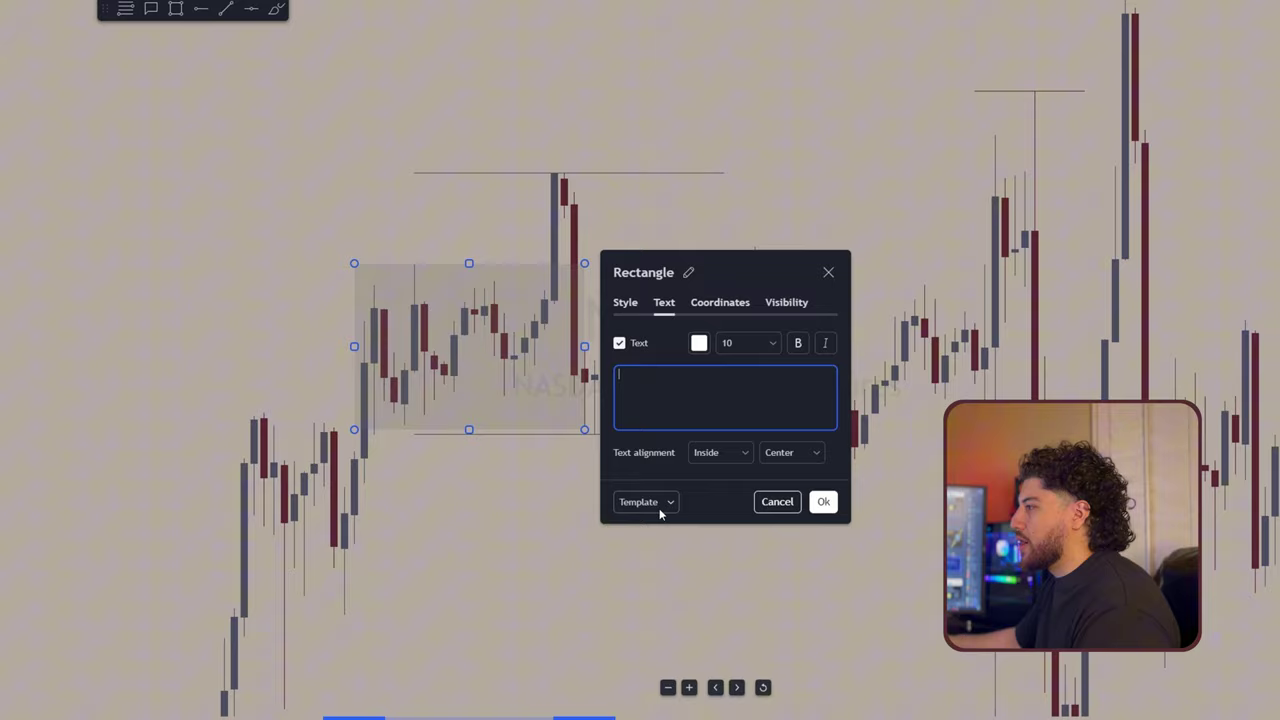
left_click(660, 508)
left_click(664, 628)
left_click(822, 503)
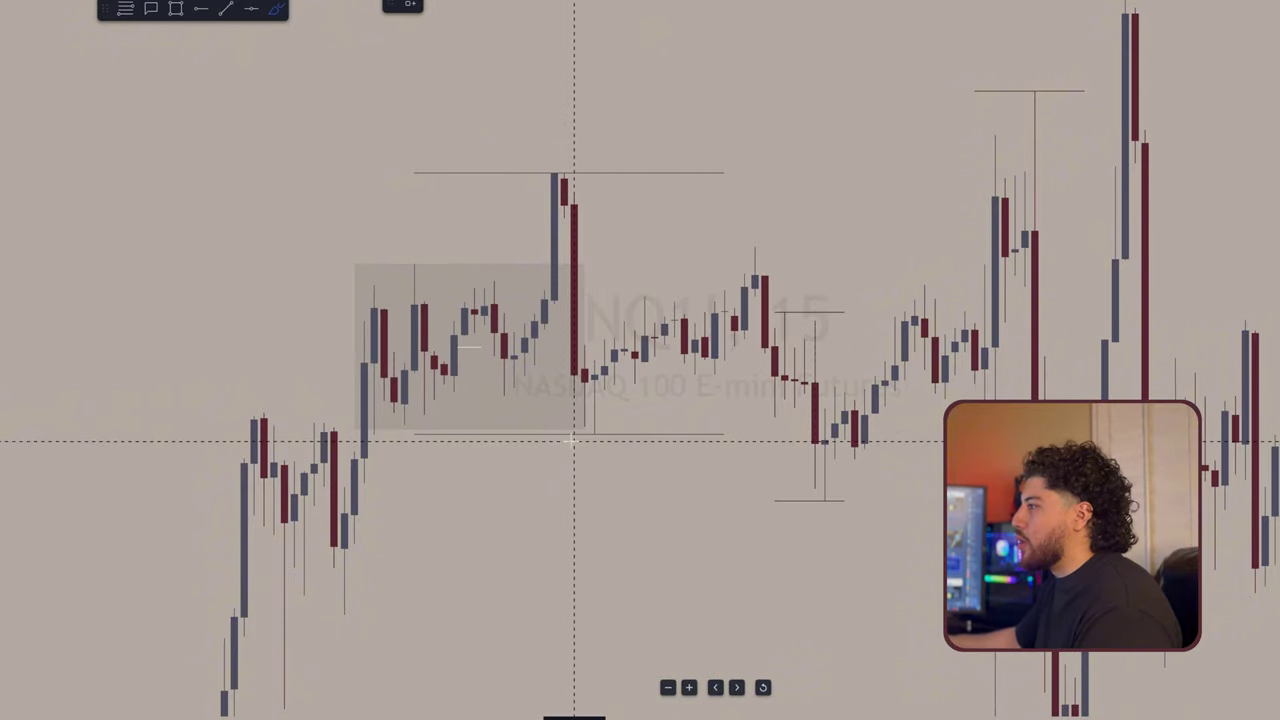
Step: Brush a short stroke beneath the range low, and undo both the stroke and the rectangle
left_click_drag(573, 446, 615, 451)
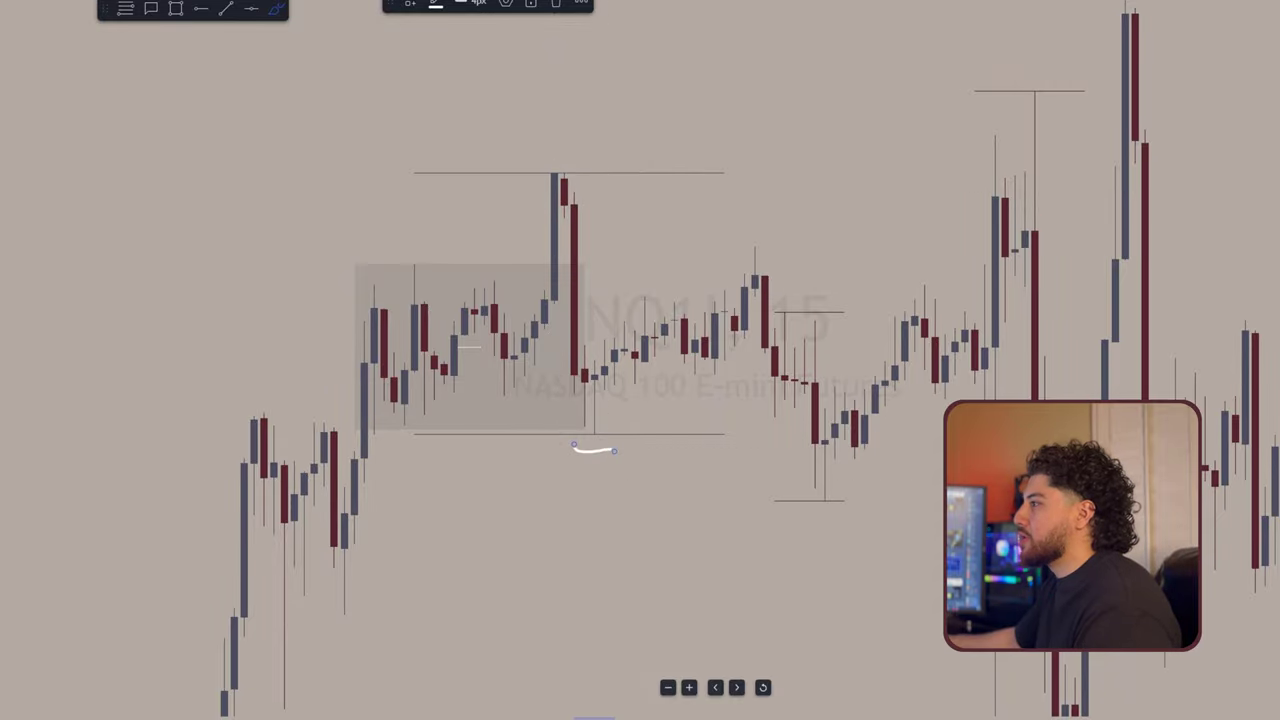
key("ctrl+z")
key("ctrl+z")
Step: Draw a horizontal trend line from the 13 Aug 16:30 low to 22:30 and apply the BREAK OF STRUCTURE template
left_click(225, 8)
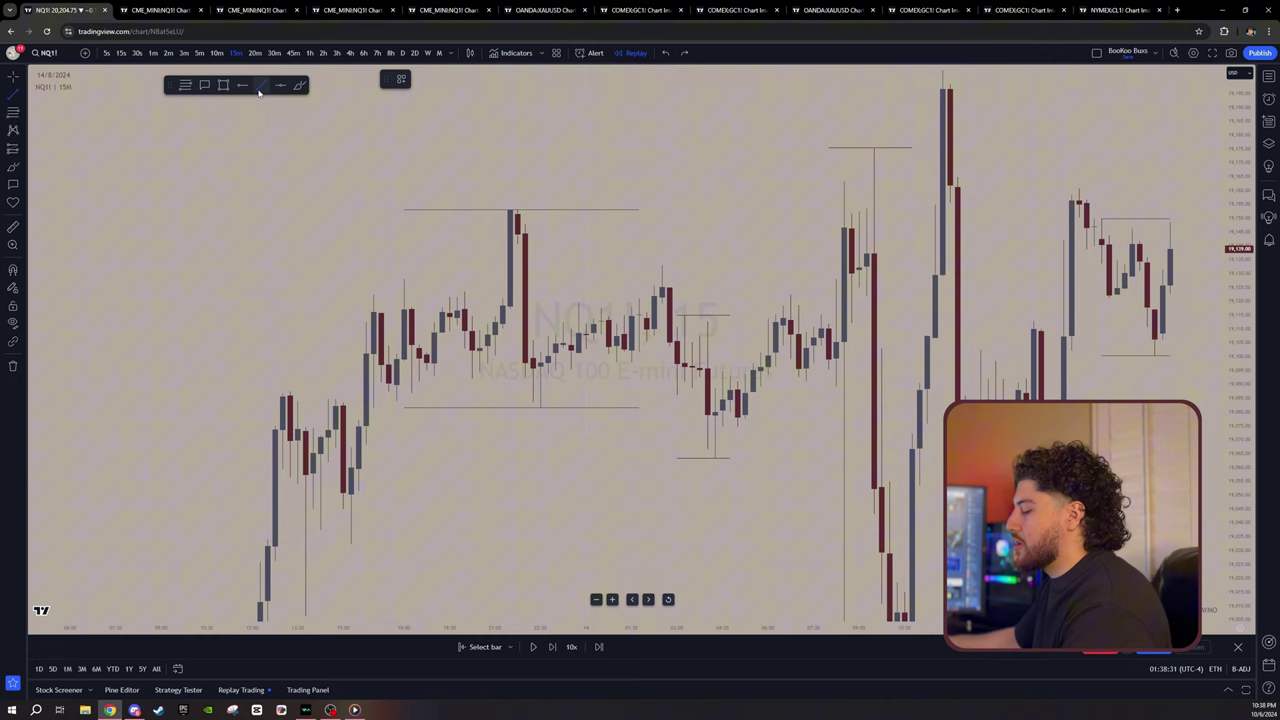
left_click(261, 85)
left_click(388, 401)
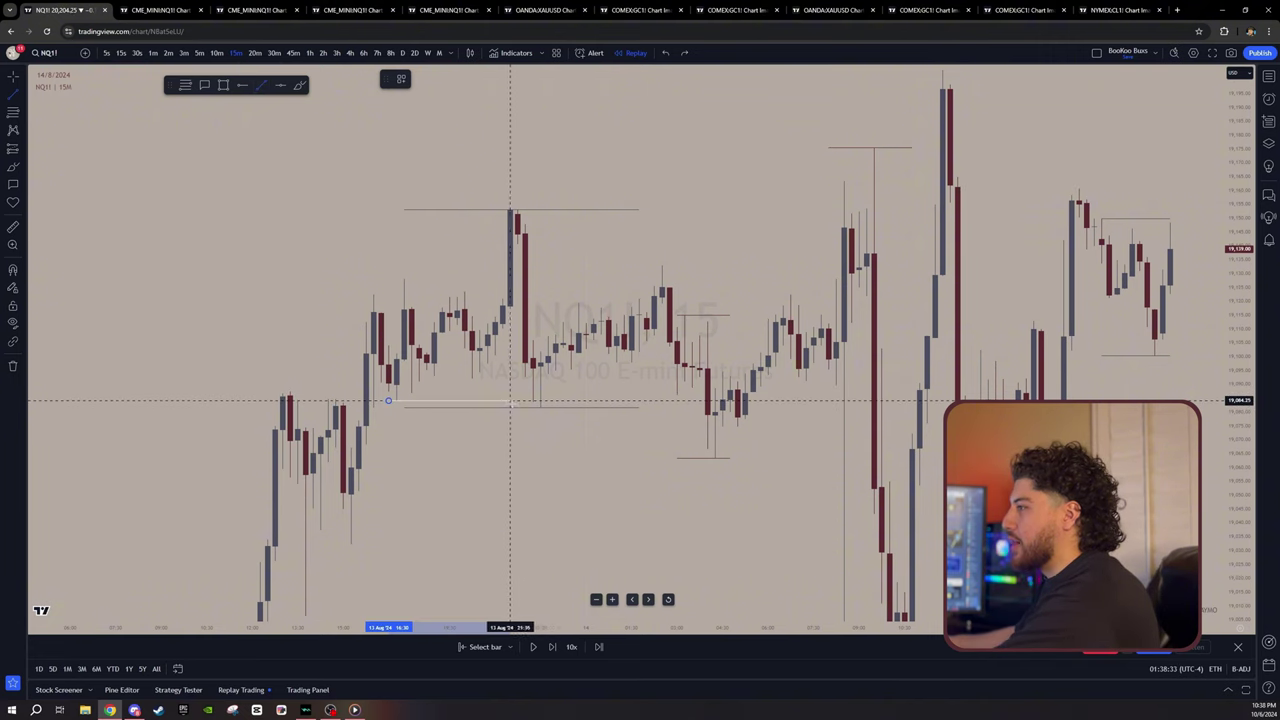
left_click(540, 401)
double_click(522, 402)
left_click(598, 459)
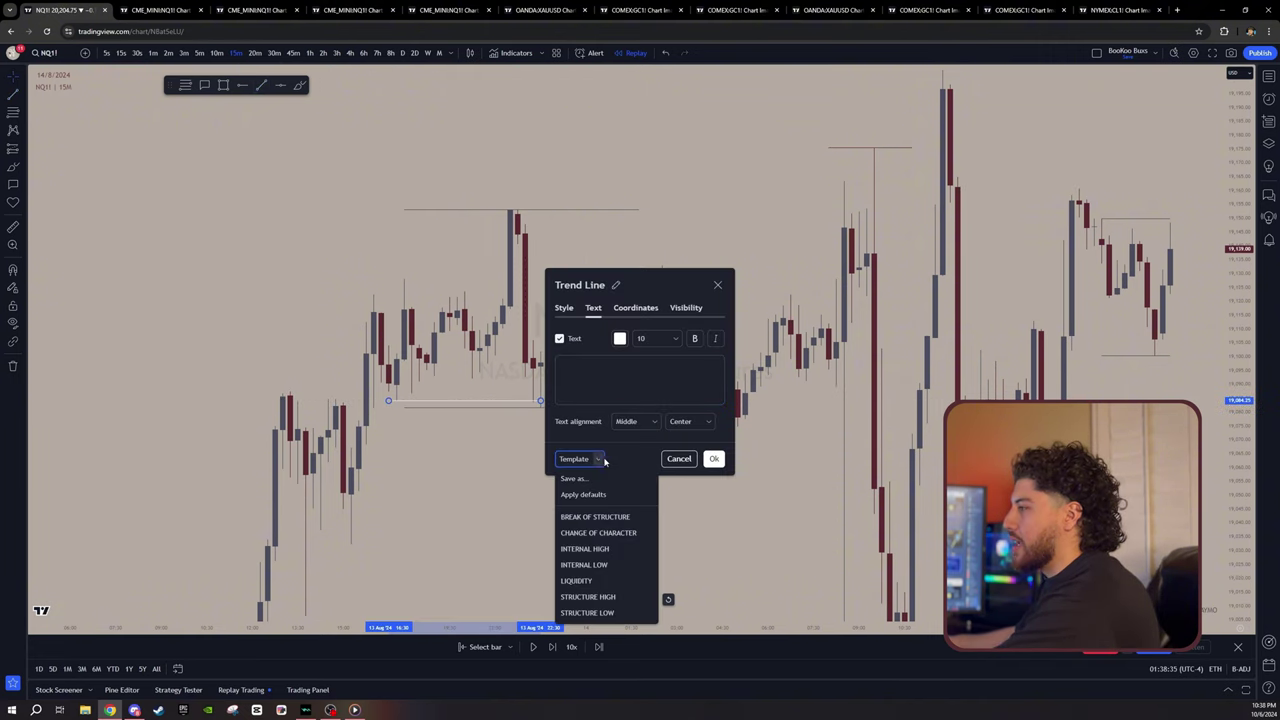
left_click(590, 516)
left_click(714, 458)
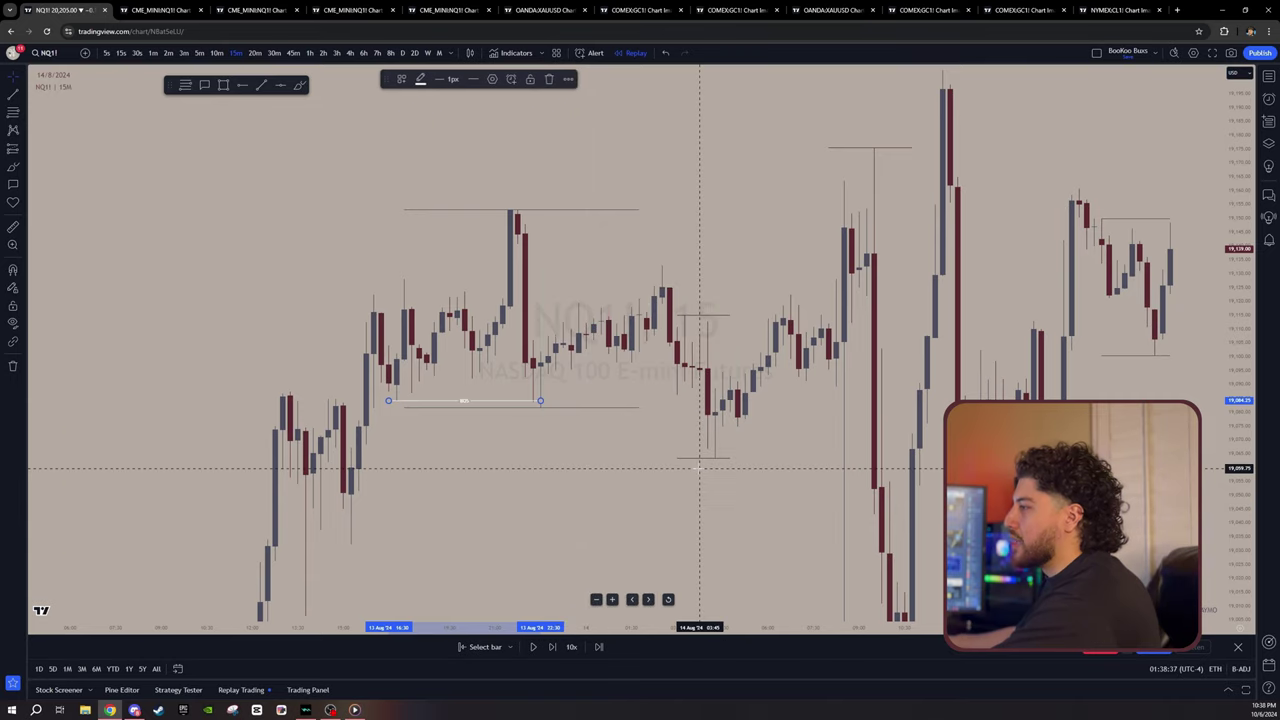
Step: Brush marks over the 14 Aug swing highs, the swing low and the expected drop, and remove all seven drawings
left_click(299, 86)
left_click_drag(640, 261, 615, 248)
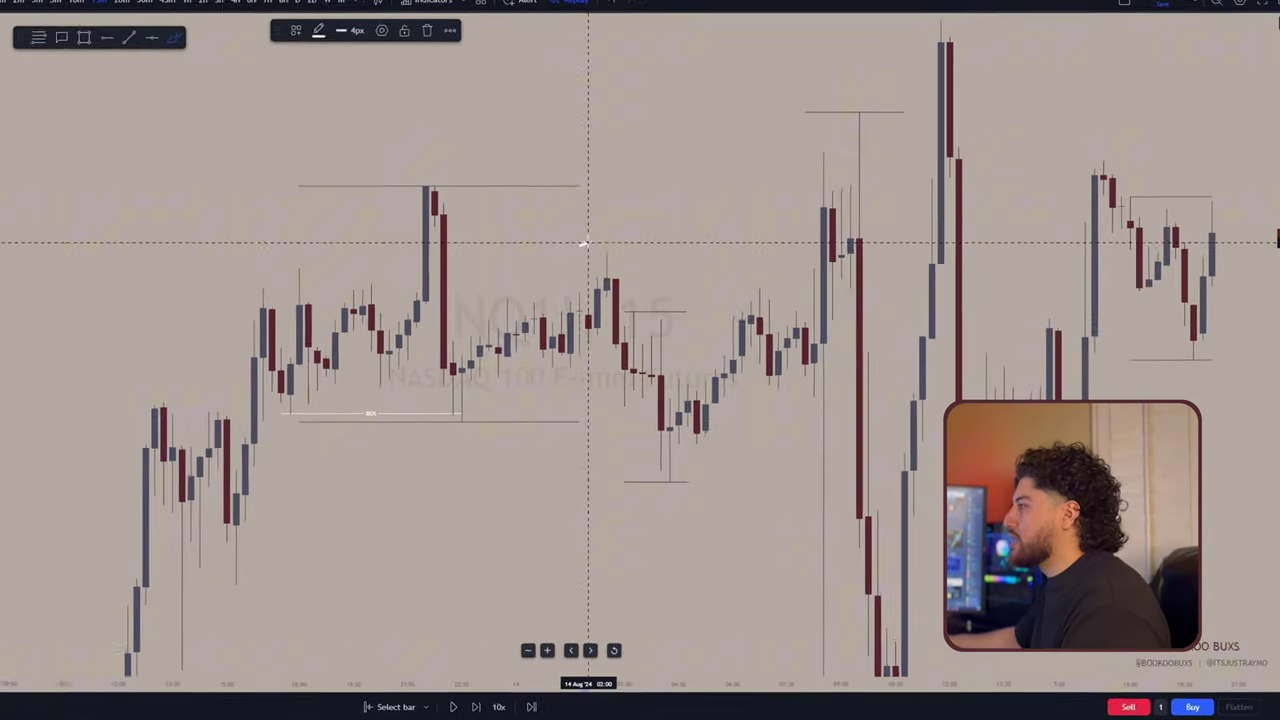
mouse_move(651, 485)
left_mouse_down()
mouse_move(687, 489)
mouse_move(740, 318)
mouse_move(768, 303)
mouse_move(818, 566)
mouse_move(788, 553)
mouse_move(828, 548)
left_mouse_up()
left_click(13, 366)
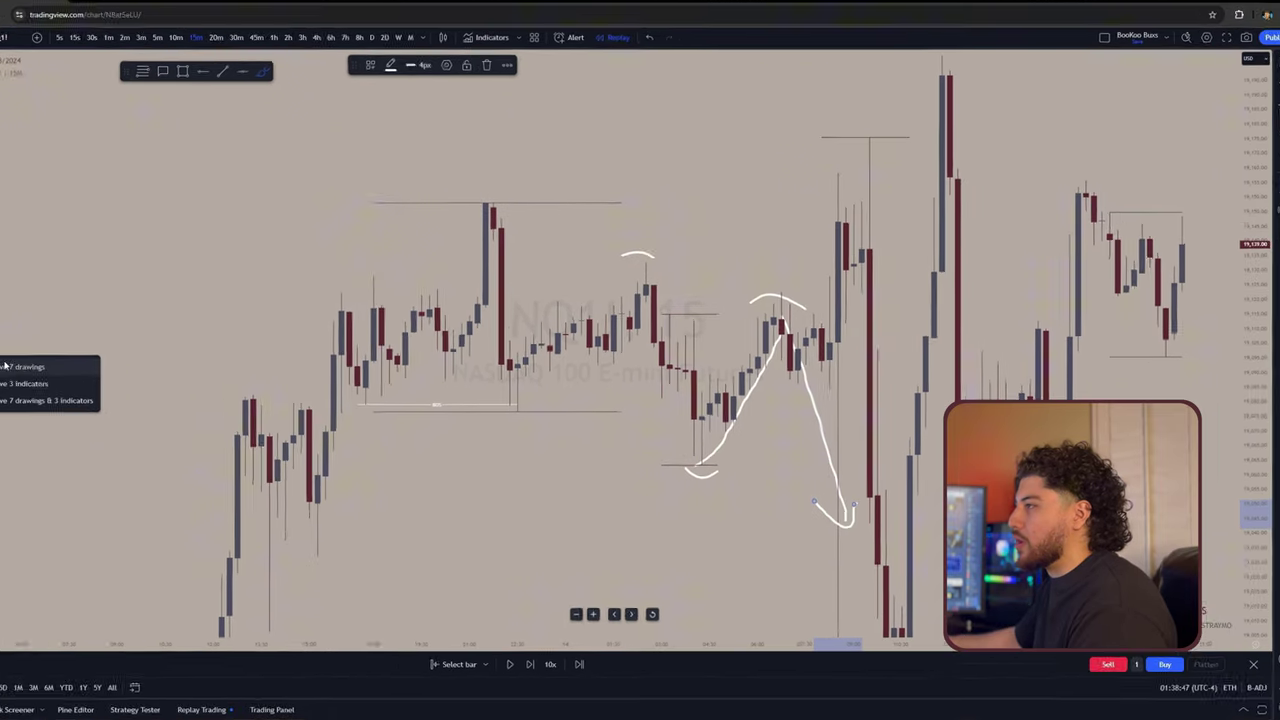
left_click(57, 366)
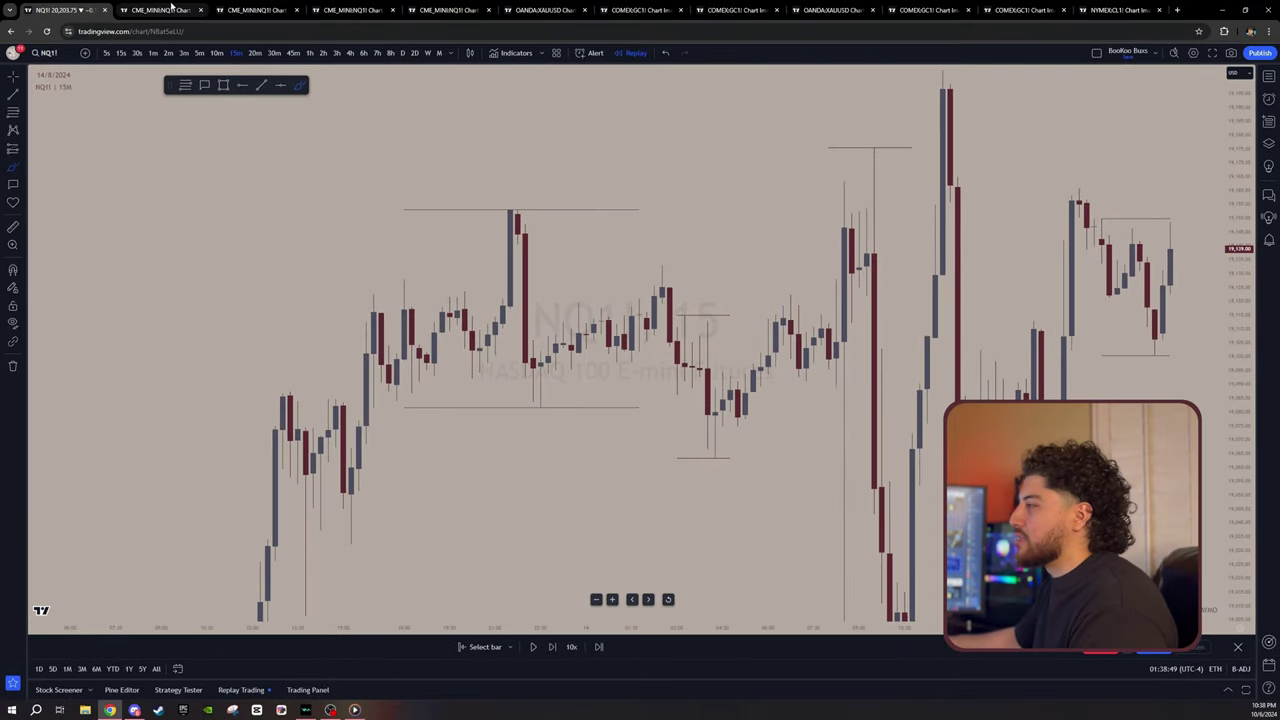
Step: Check the zones marked in the first Aug 14 snapshot and return to the live NQ1! chart
left_click(170, 9)
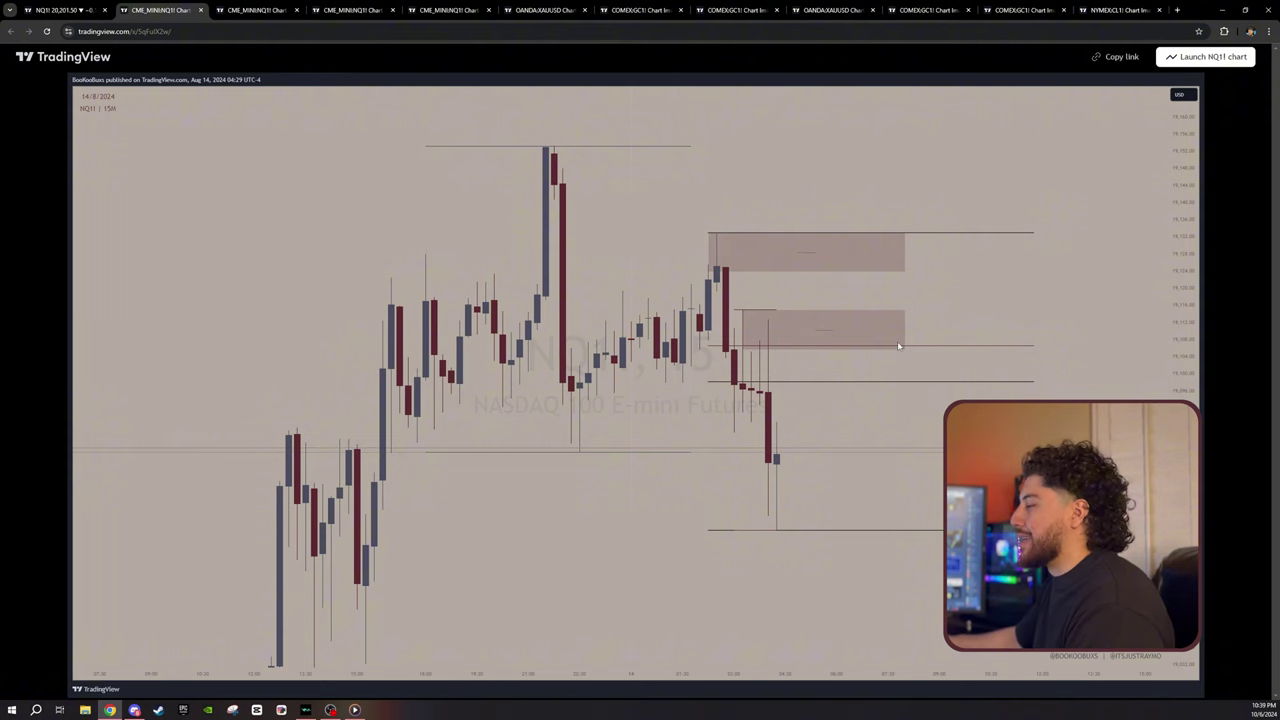
left_click(60, 10)
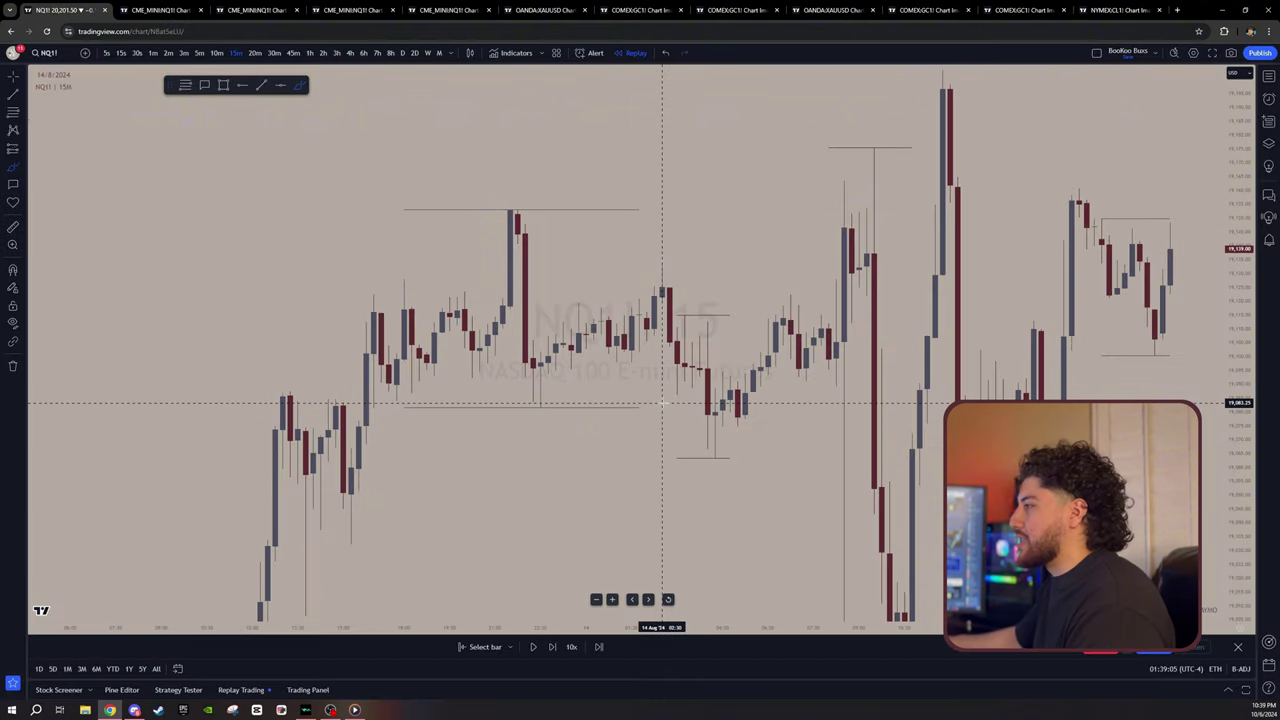
left_click(223, 84)
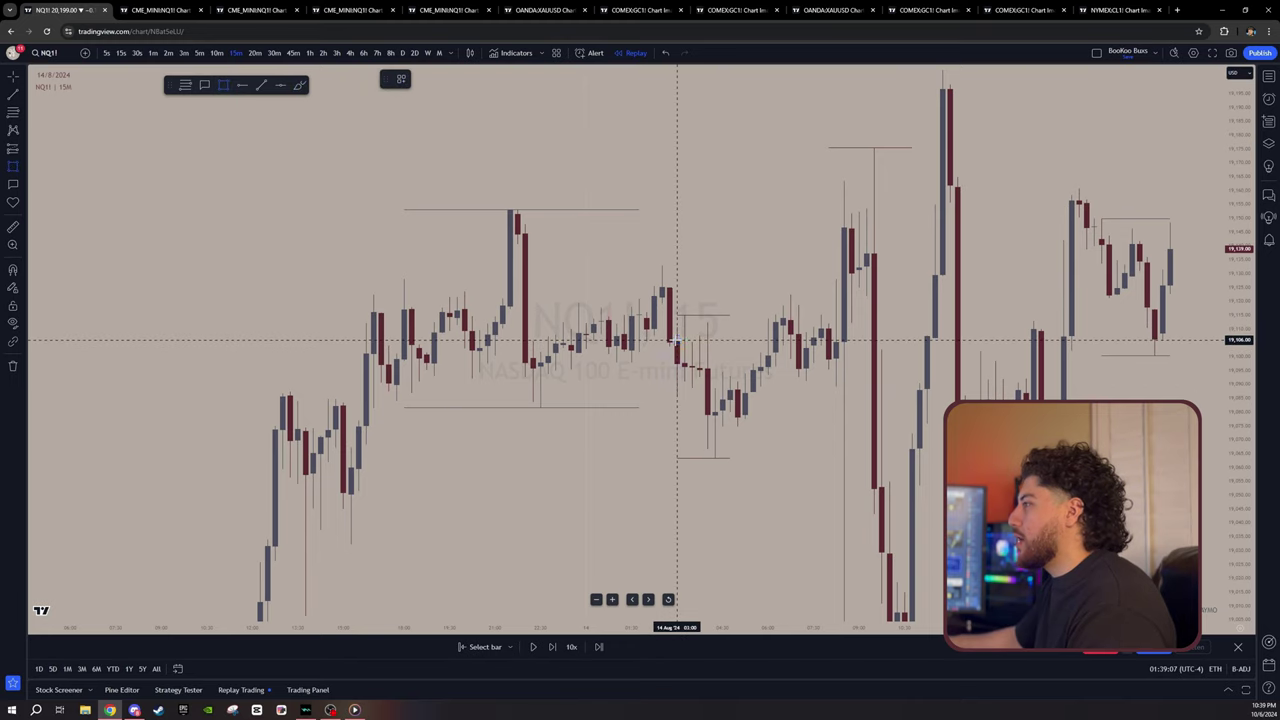
left_click_drag(677, 340, 783, 315)
left_click(902, 391)
left_click_drag(1238, 465, 1238, 230)
left_click_drag(921, 321, 1010, 309)
scroll(1018, 305, "up", 3)
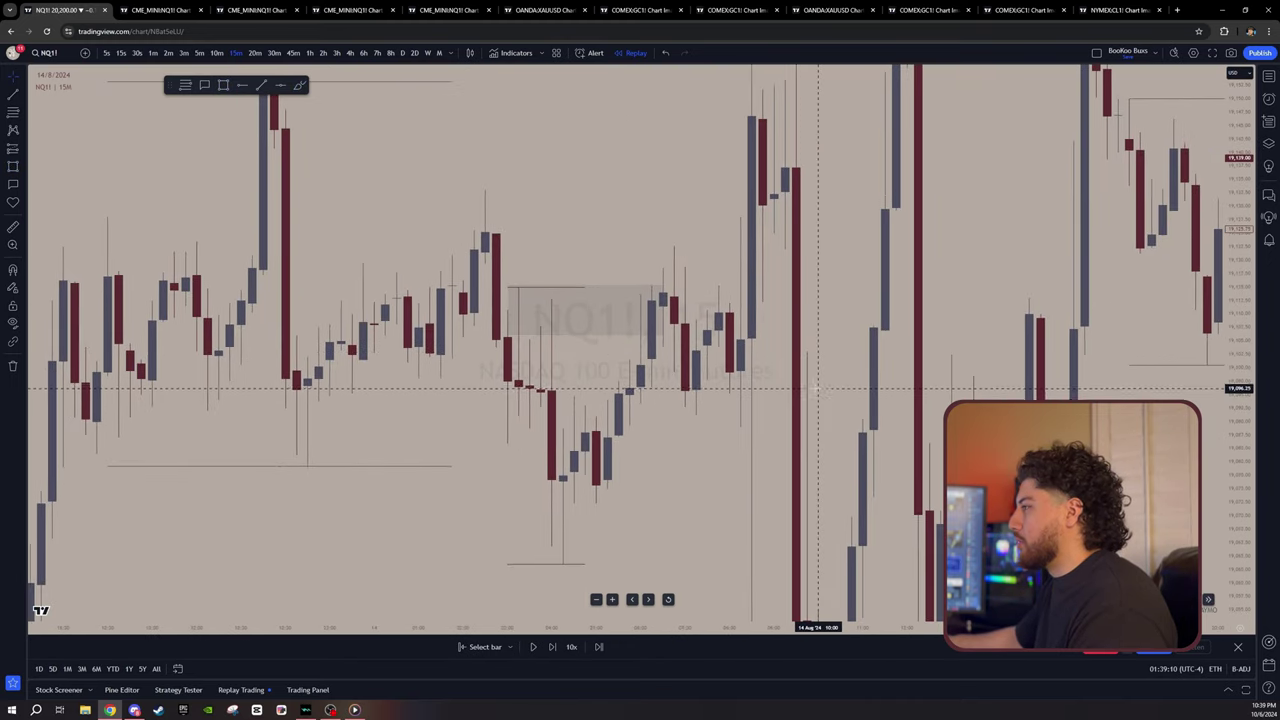
left_click(618, 328)
left_click(549, 79)
Step: Mark the early 14 Aug swing high with a rectangle extending to about 07:15 and apply a saved zone template
left_click(223, 84)
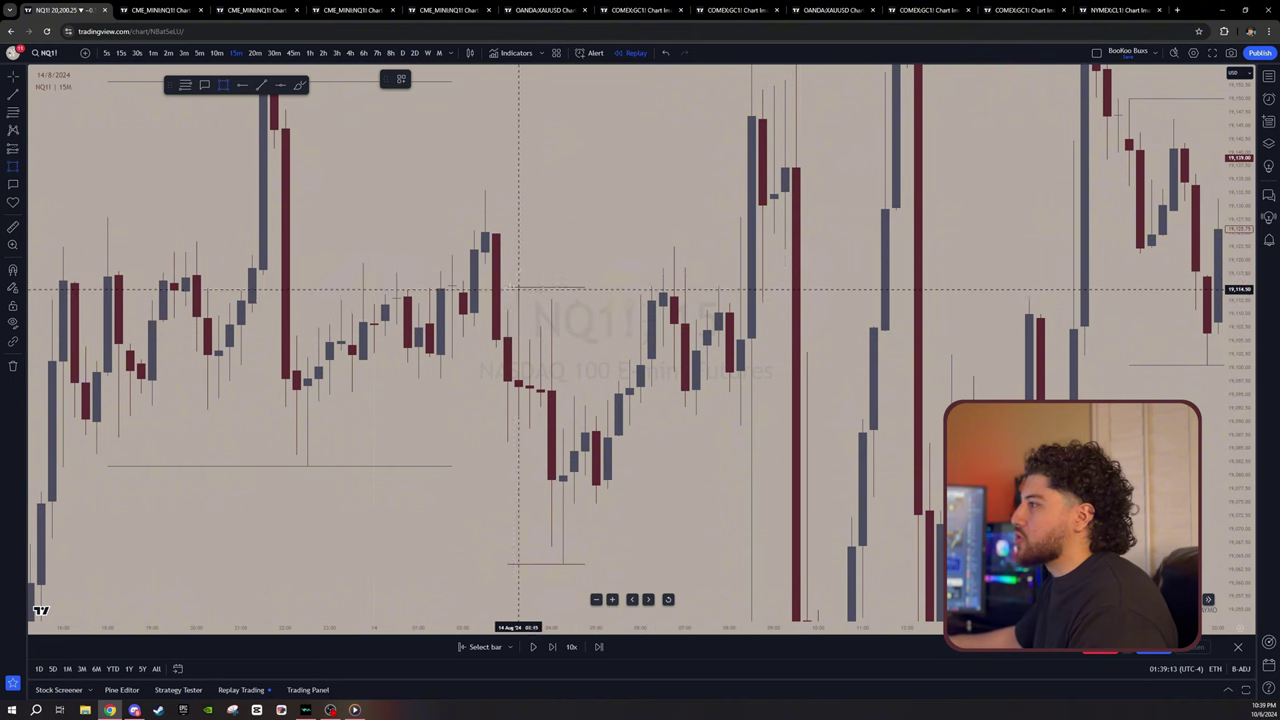
mouse_move(474, 265)
left_mouse_down()
mouse_move(651, 190)
mouse_move(694, 228)
left_mouse_up()
double_click(694, 228)
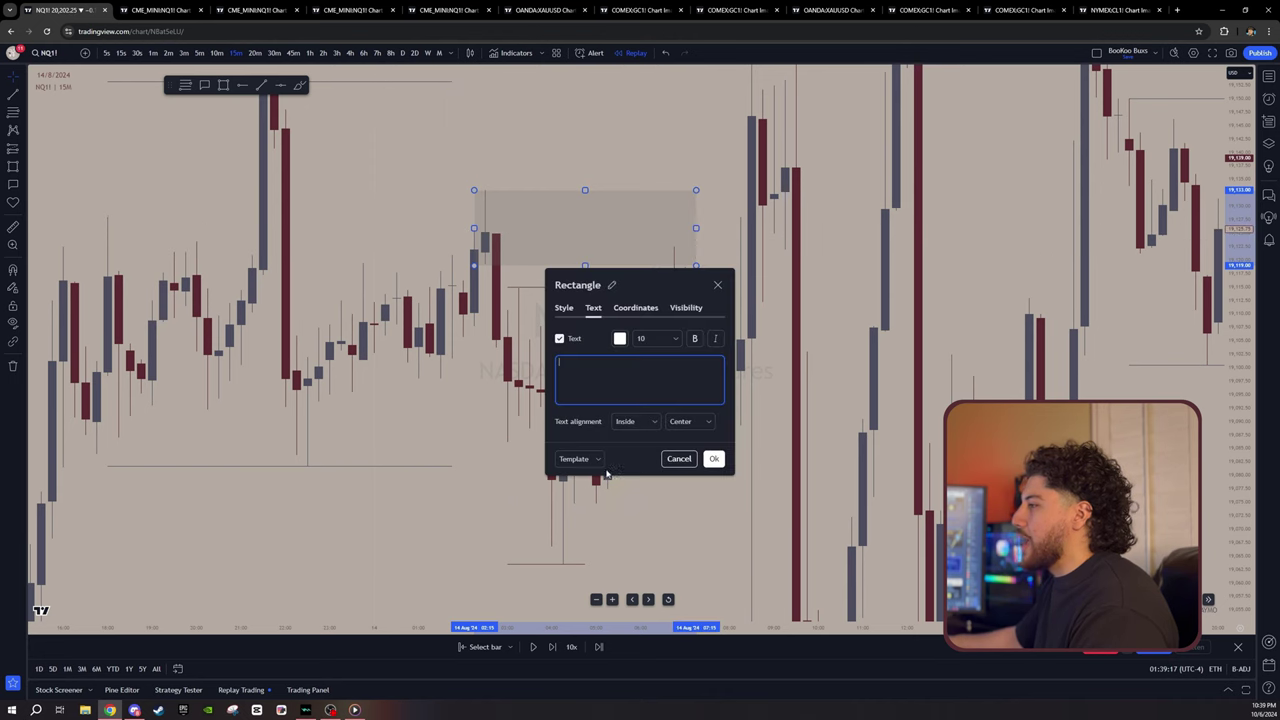
left_click(579, 458)
left_click(583, 532)
left_click(713, 458)
left_click_drag(708, 459, 792, 426)
mouse_move(1200, 387)
left_mouse_down()
mouse_move(1202, 408)
mouse_move(1197, 390)
left_mouse_up()
left_click_drag(1227, 386, 1227, 420)
Step: Review the 15-minute and 30-second NQ1! snapshots of Aug 14 and close each one
left_click(160, 10)
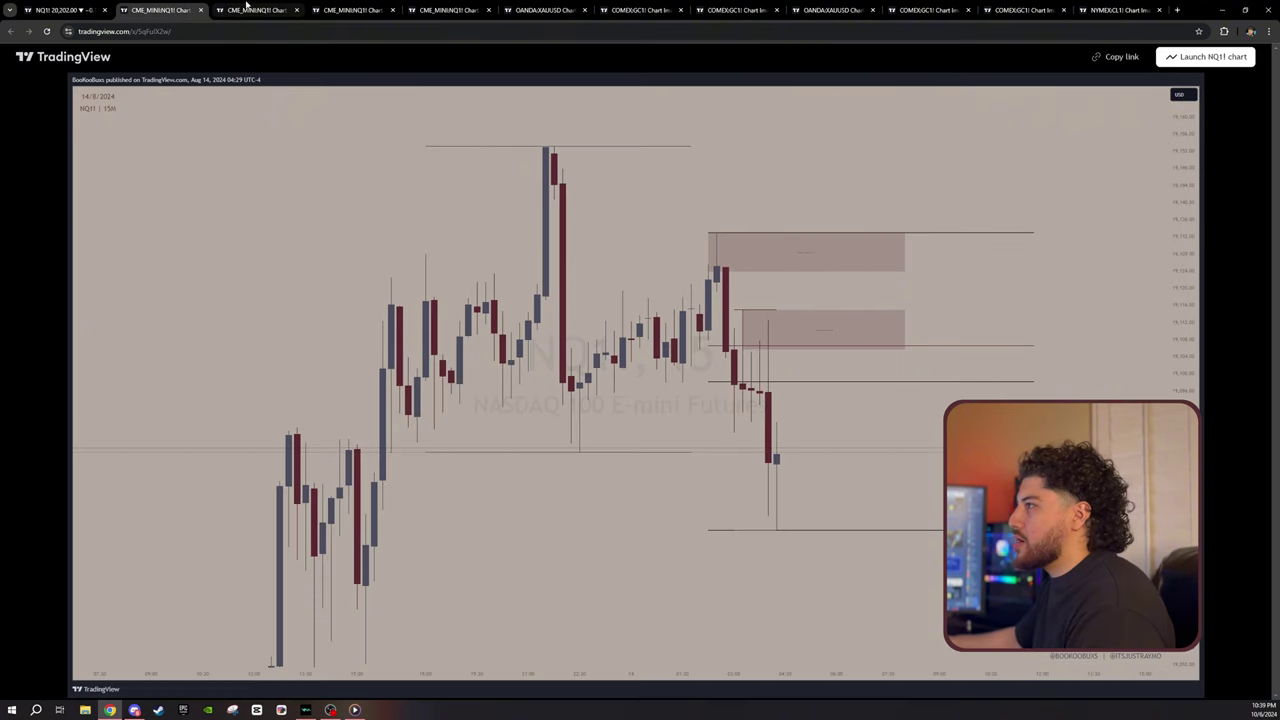
left_click(201, 10)
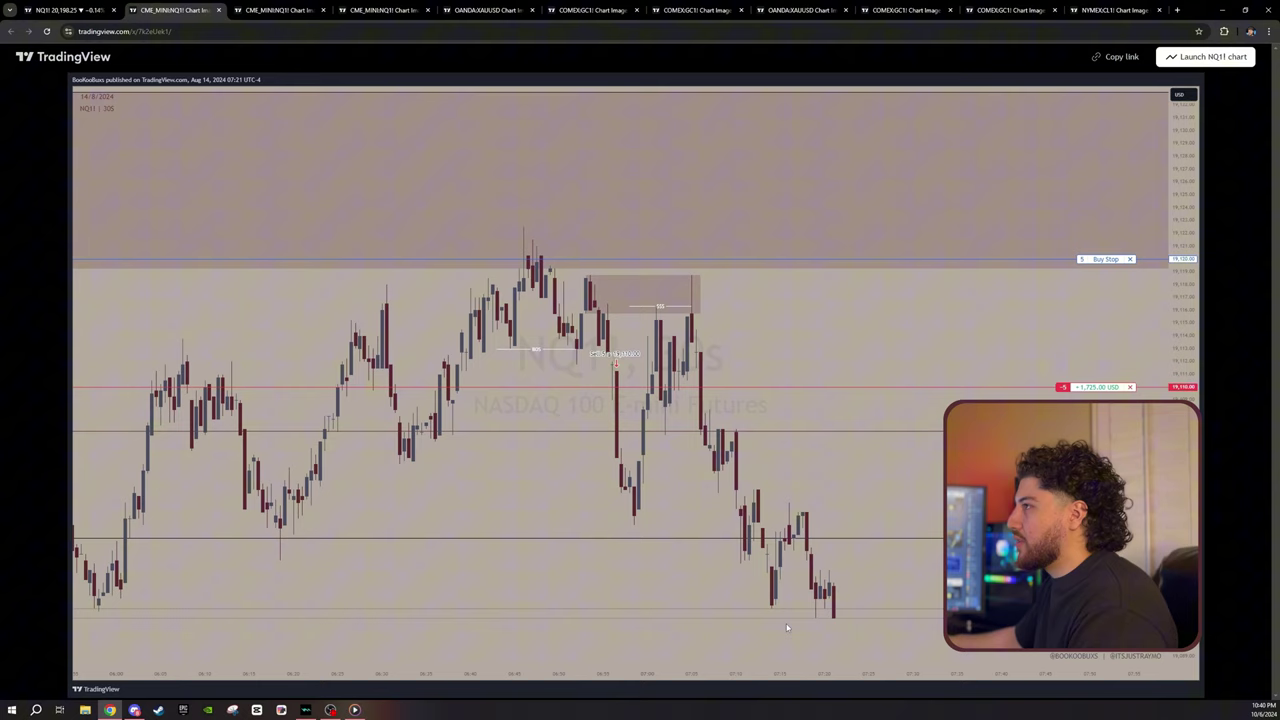
left_click(222, 12)
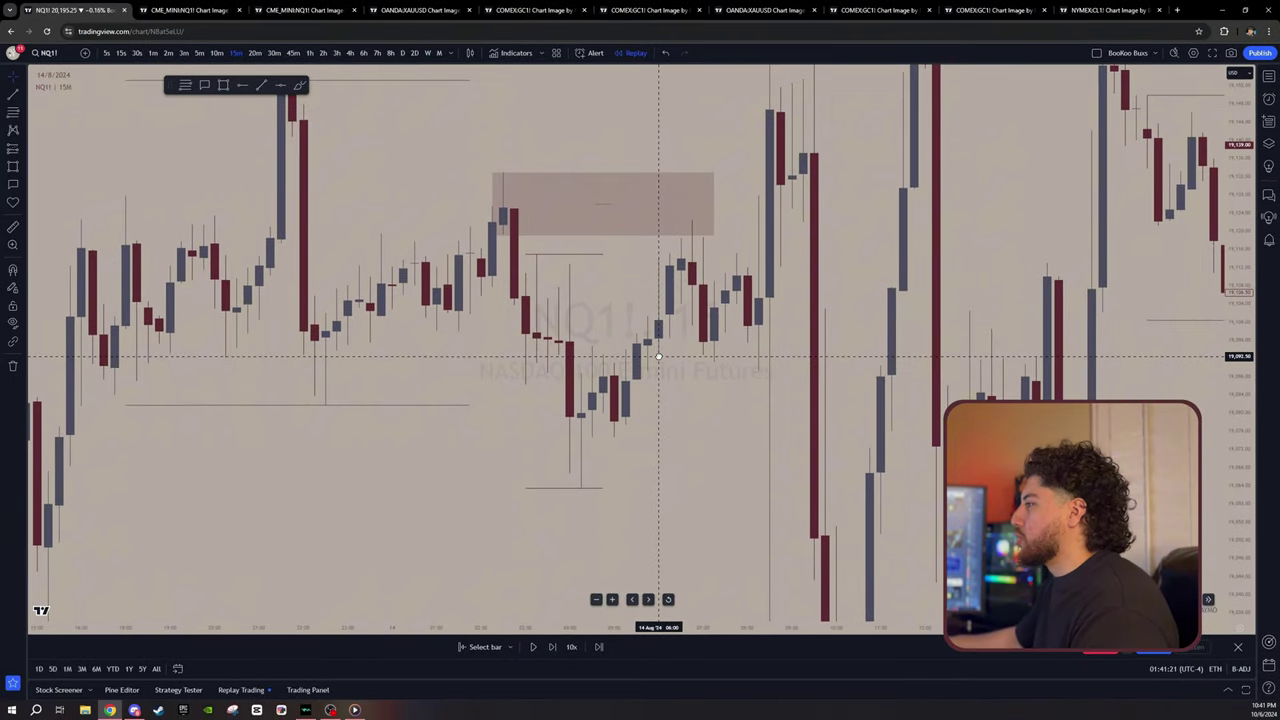
Step: Set the live NQ1! chart to the 5-minute timeframe
left_click(199, 52)
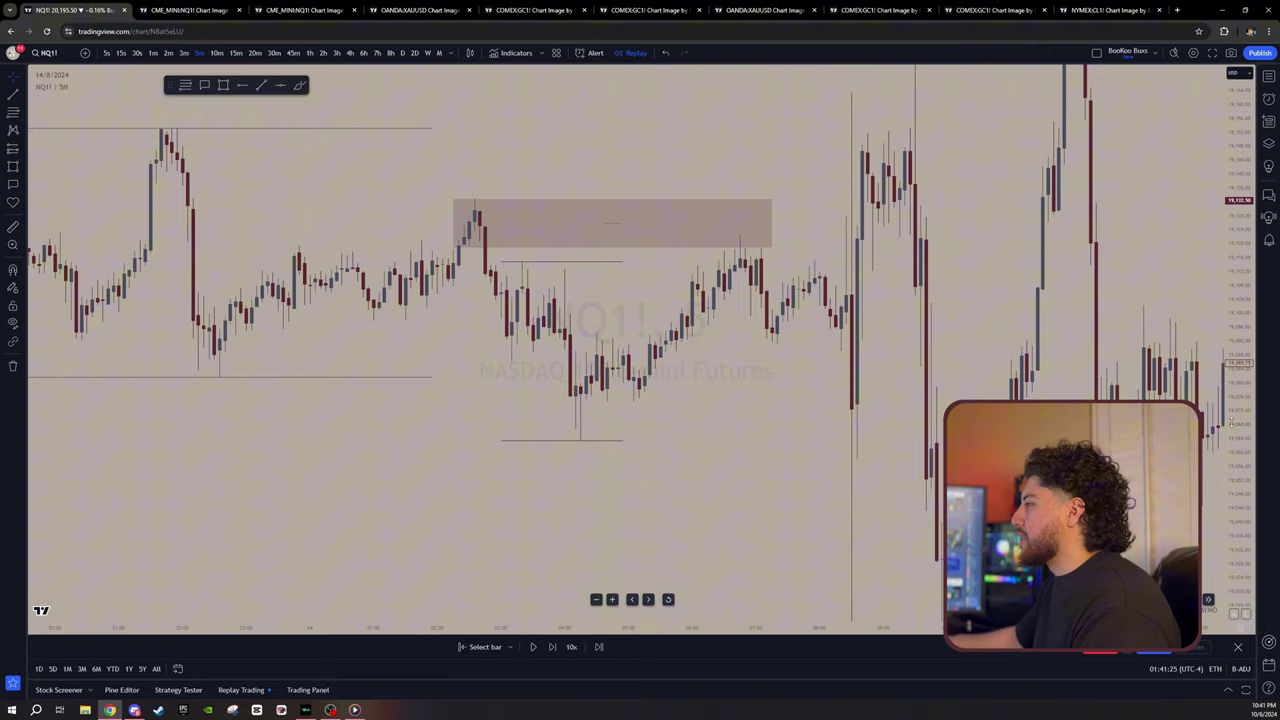
Step: Draw a horizontal trend line at about 19,096.75 from 06:10 to 07:15 on 14 Aug, beneath the pullback low
left_click_drag(1122, 416, 987, 467)
left_click_drag(1238, 488, 1238, 352)
left_click_drag(870, 377, 894, 428)
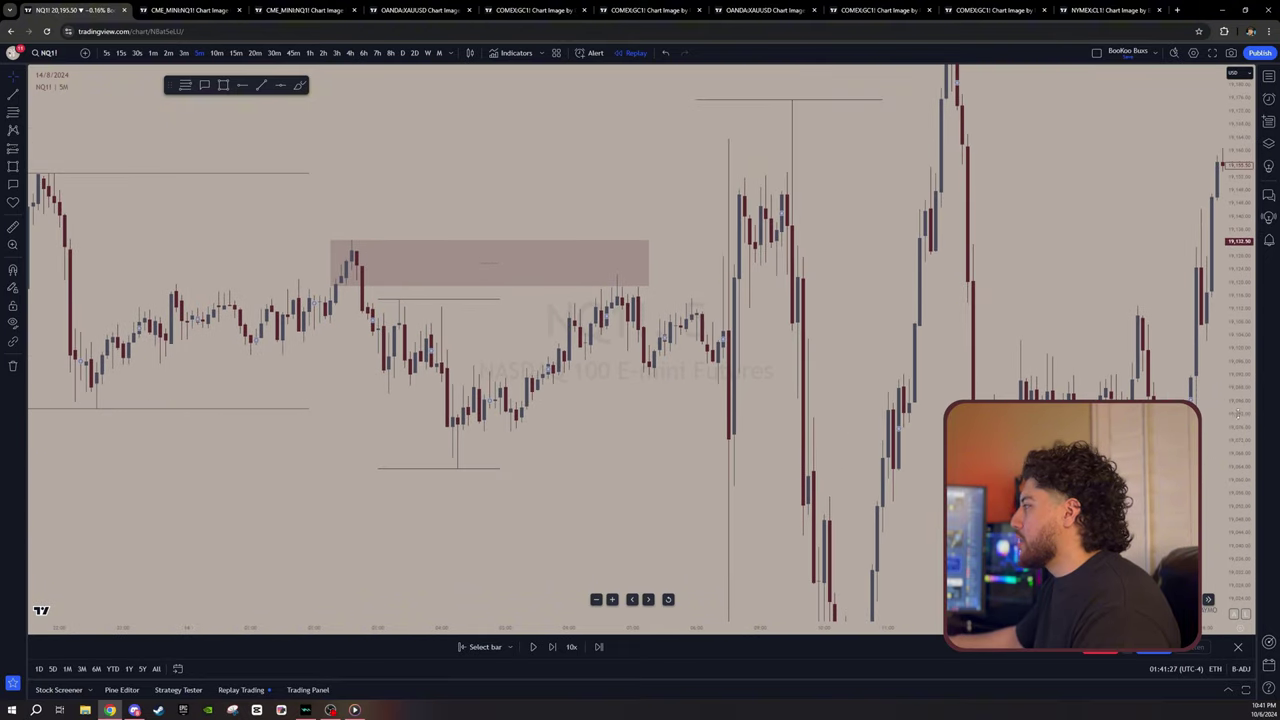
left_click_drag(1237, 400, 1237, 334)
left_click_drag(1094, 391, 1163, 380)
mouse_move(1232, 406)
left_mouse_down()
mouse_move(1219, 378)
mouse_move(1210, 404)
left_mouse_up()
scroll(1208, 391, "up", 1)
left_click_drag(705, 331, 714, 320)
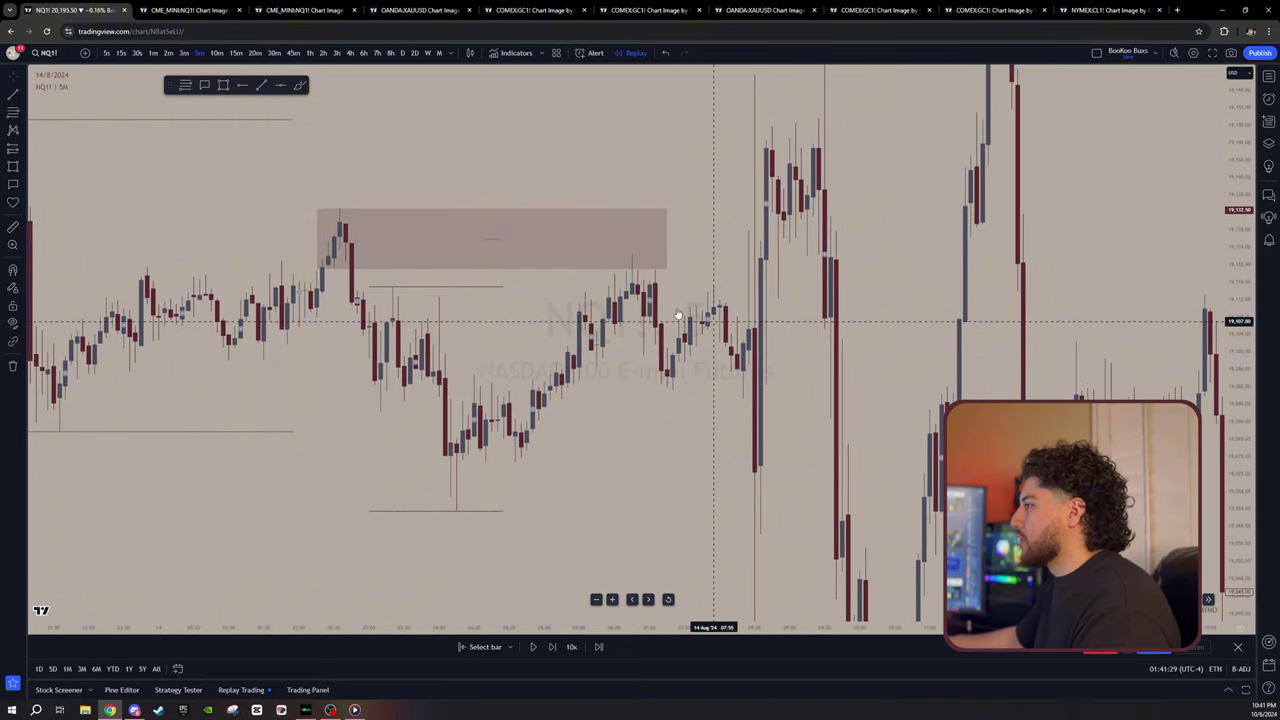
left_click(262, 86)
left_click(264, 88)
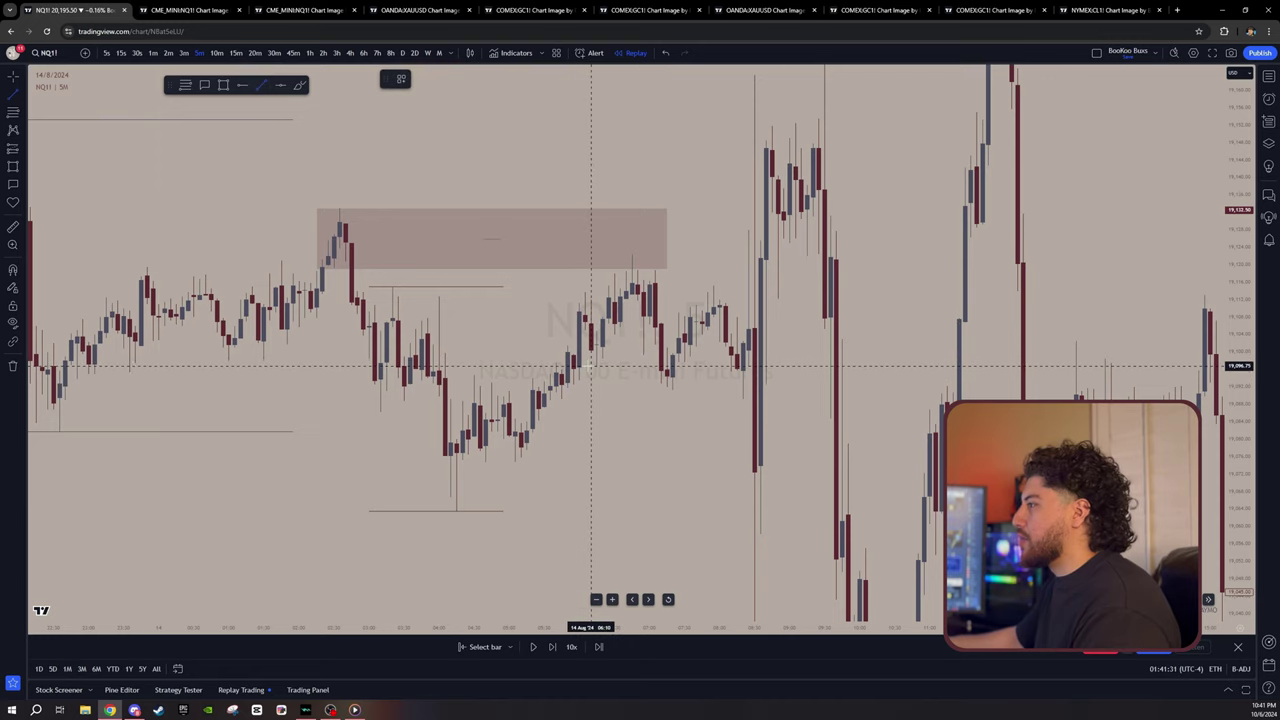
left_click(591, 367)
left_click(668, 366)
Step: Apply the saved CHOCH template to the new trend line
double_click(638, 366)
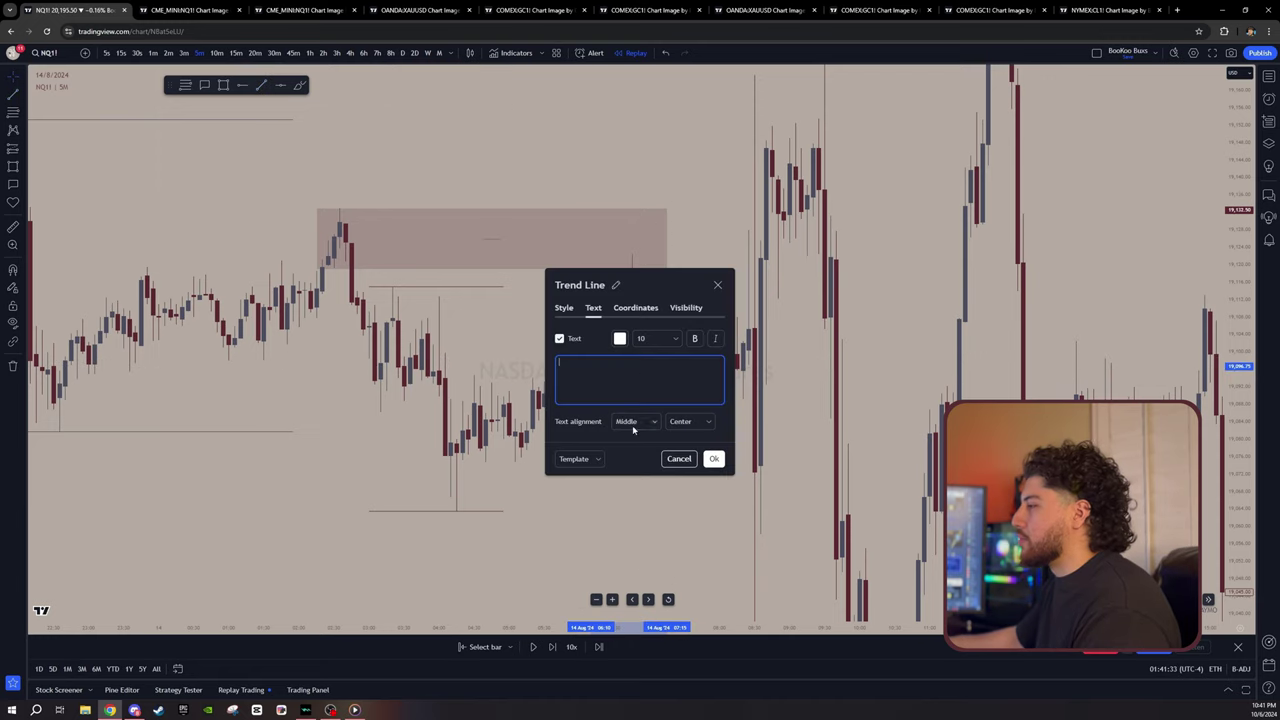
left_click(593, 459)
left_click(598, 532)
left_click(713, 458)
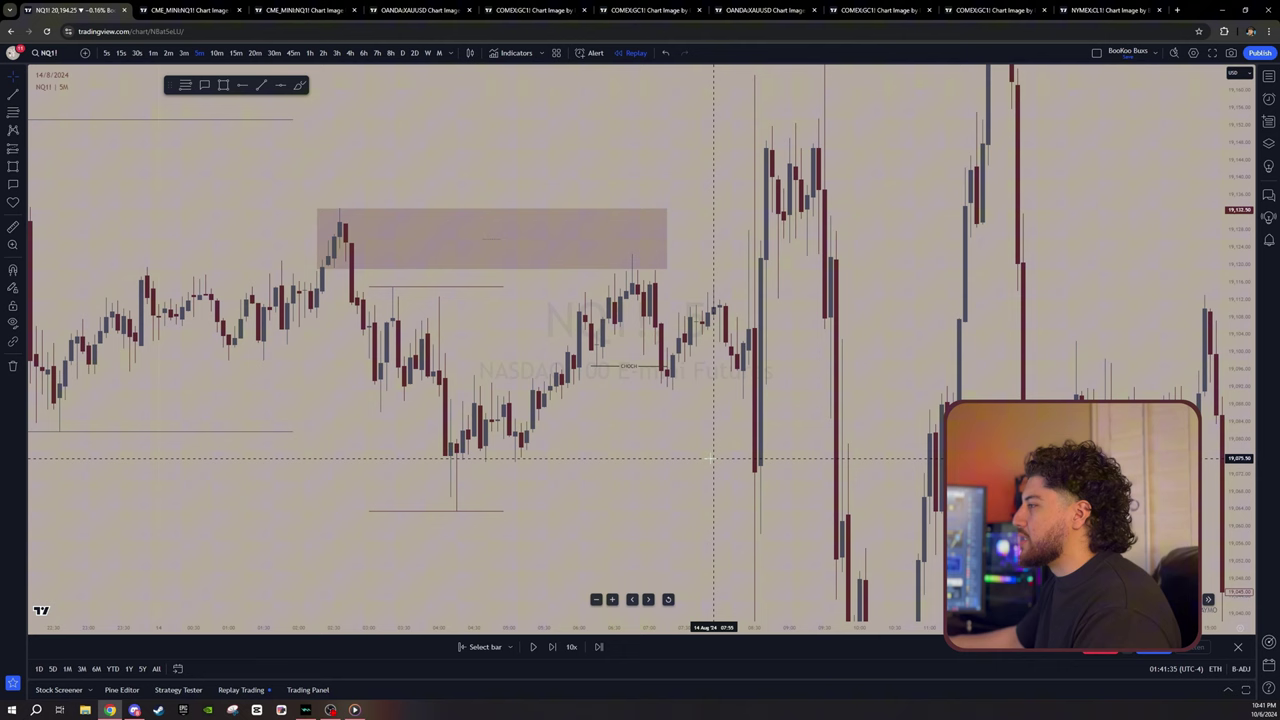
Step: Draw a Fibonacci retracement from the 06:40 swing high at about 19,122.75 down to the pullback low, extending to 08:35
scroll(1127, 440, "up", 1)
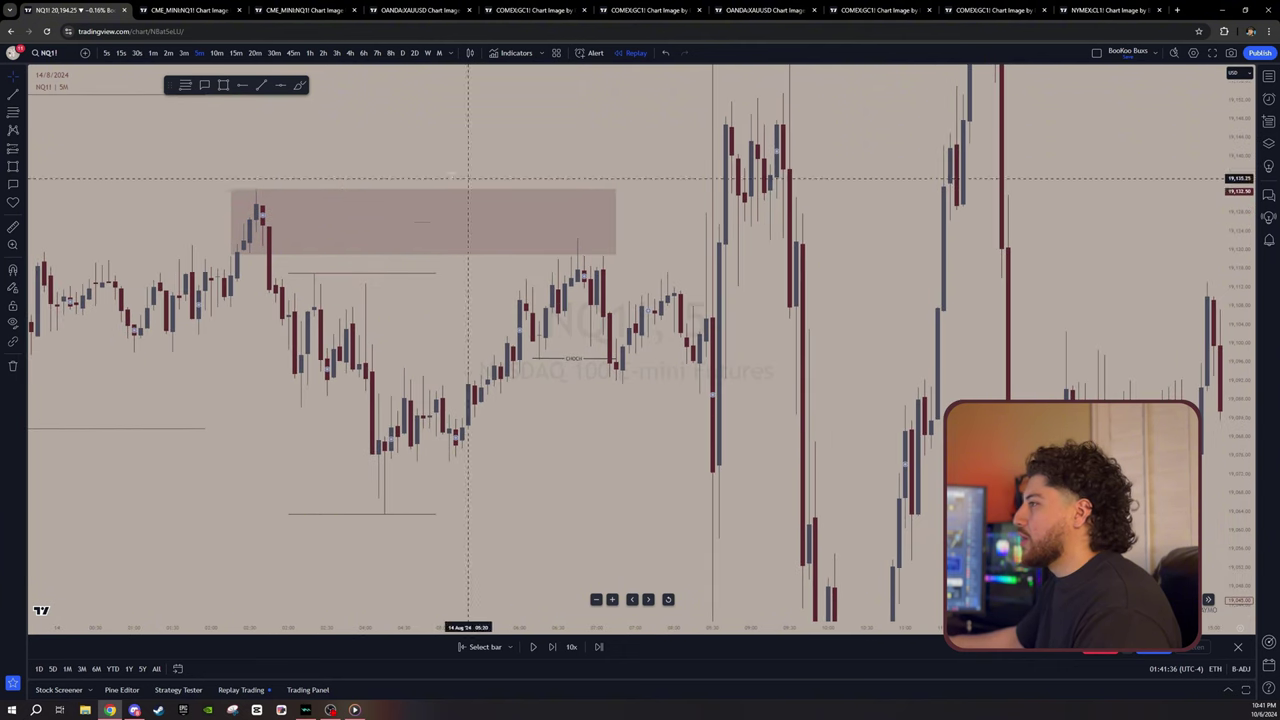
left_click(185, 85)
left_click(570, 236)
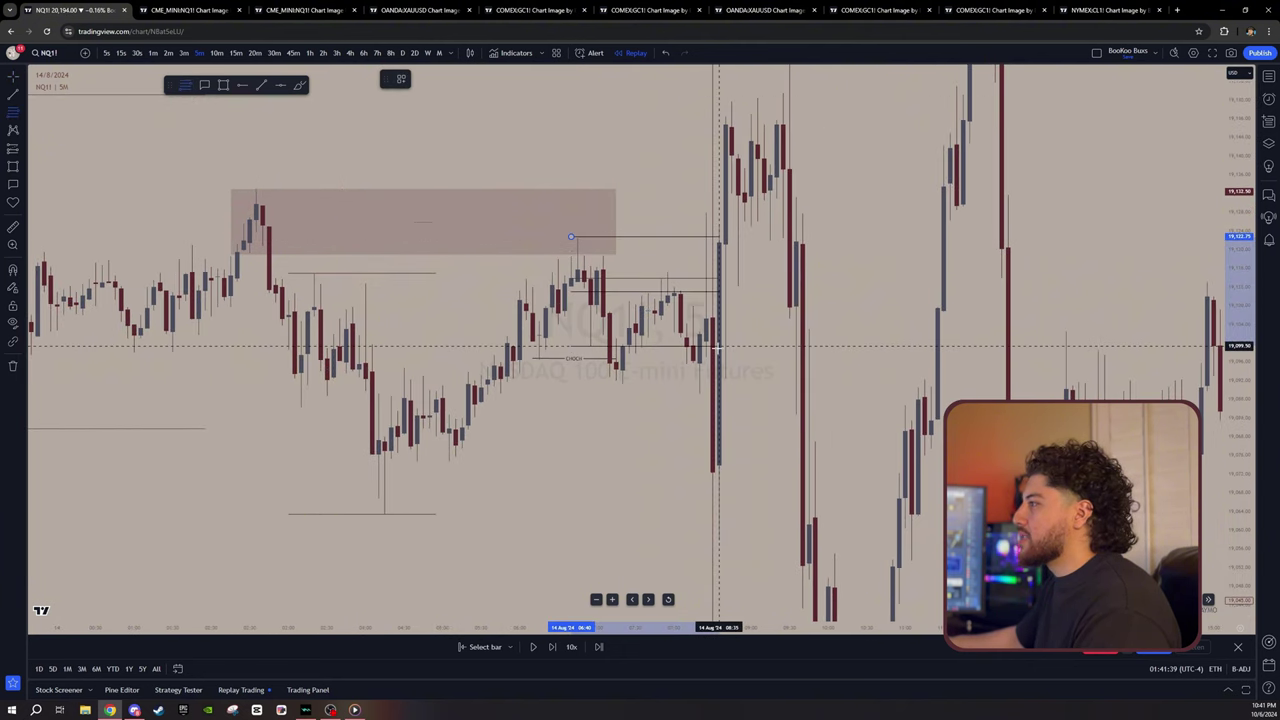
left_click(718, 380)
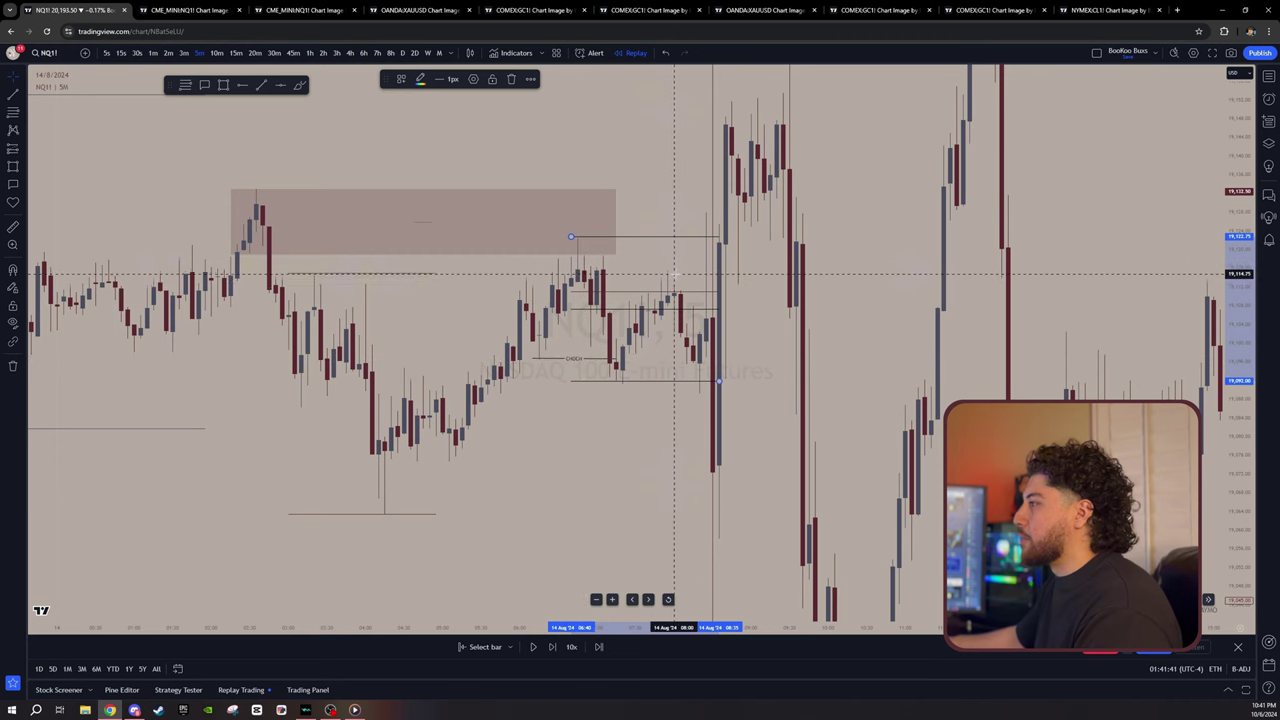
Step: Mark the upper retracement area with a rectangle from 06:50 to 08:30, between about 19,110 and 19,122.25
key("alt+shift+r")
left_click(583, 296)
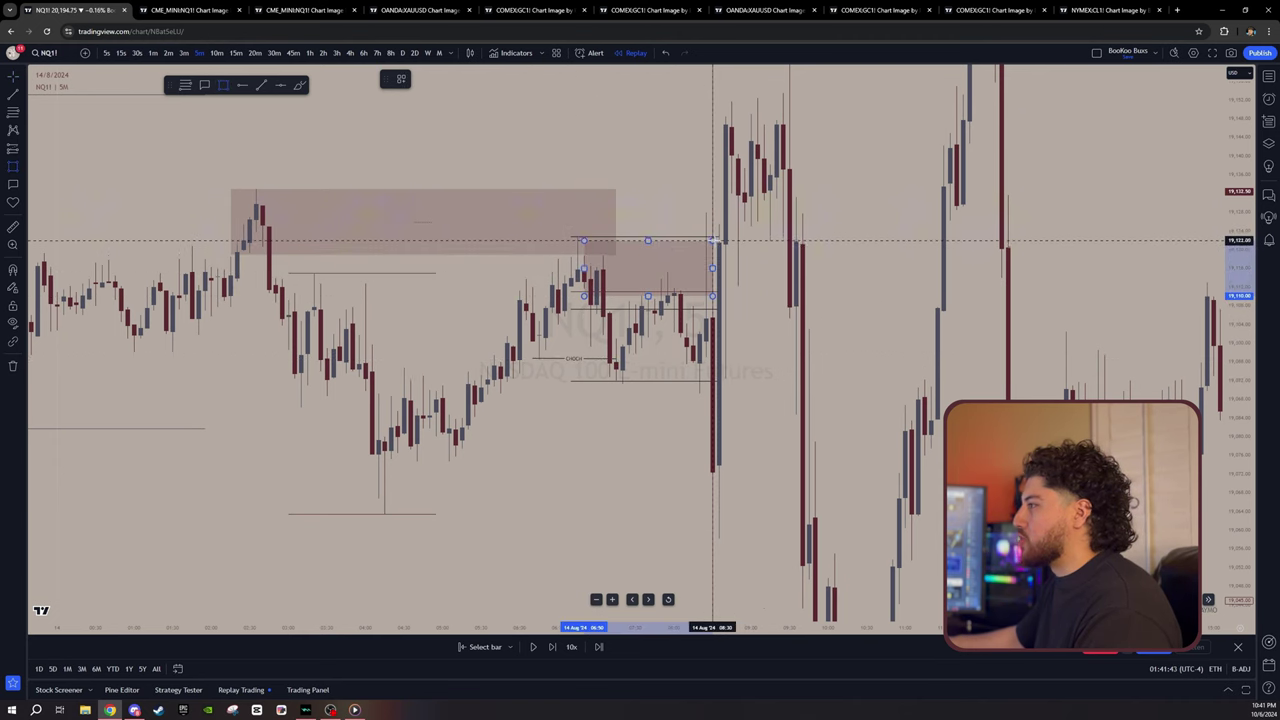
left_click(712, 240)
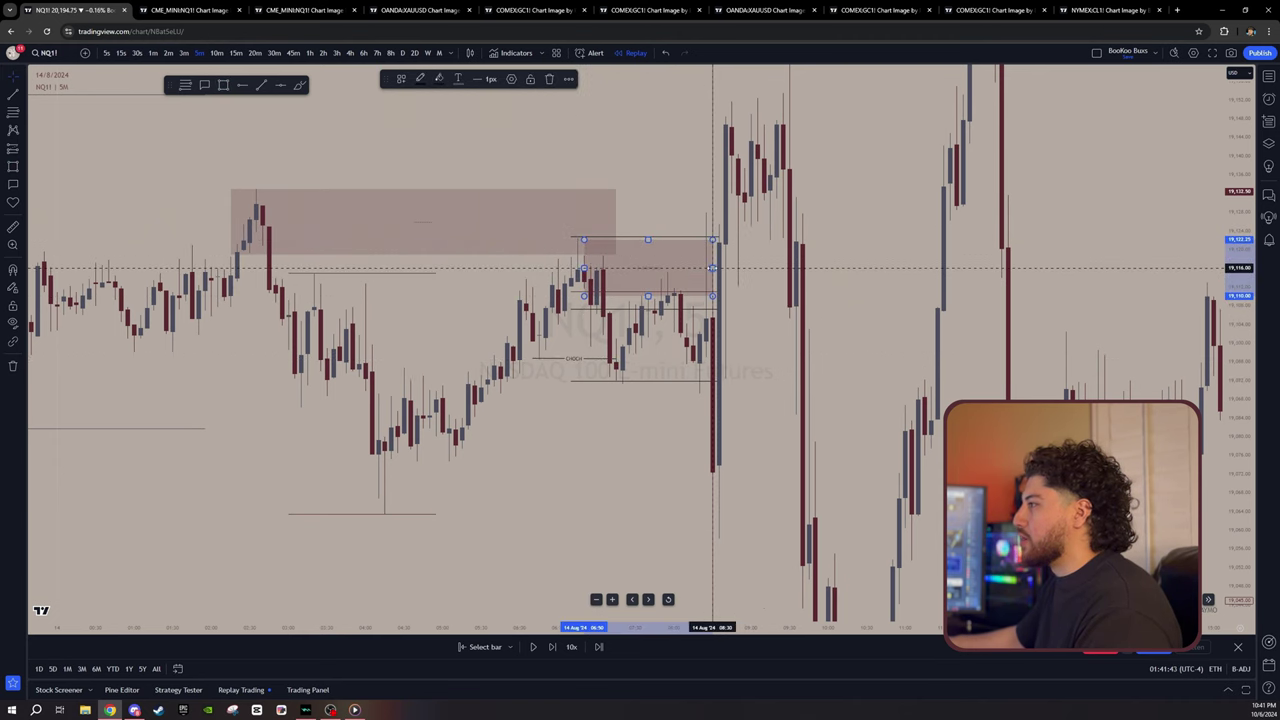
Step: Remove all drawings from the NQ1! chart
left_click(13, 365)
left_click(60, 366)
Step: Compare the live NQ1! chart with the saved snapshots and examine the 5-minute Aug 14 NQ1! snapshot
left_click(183, 12)
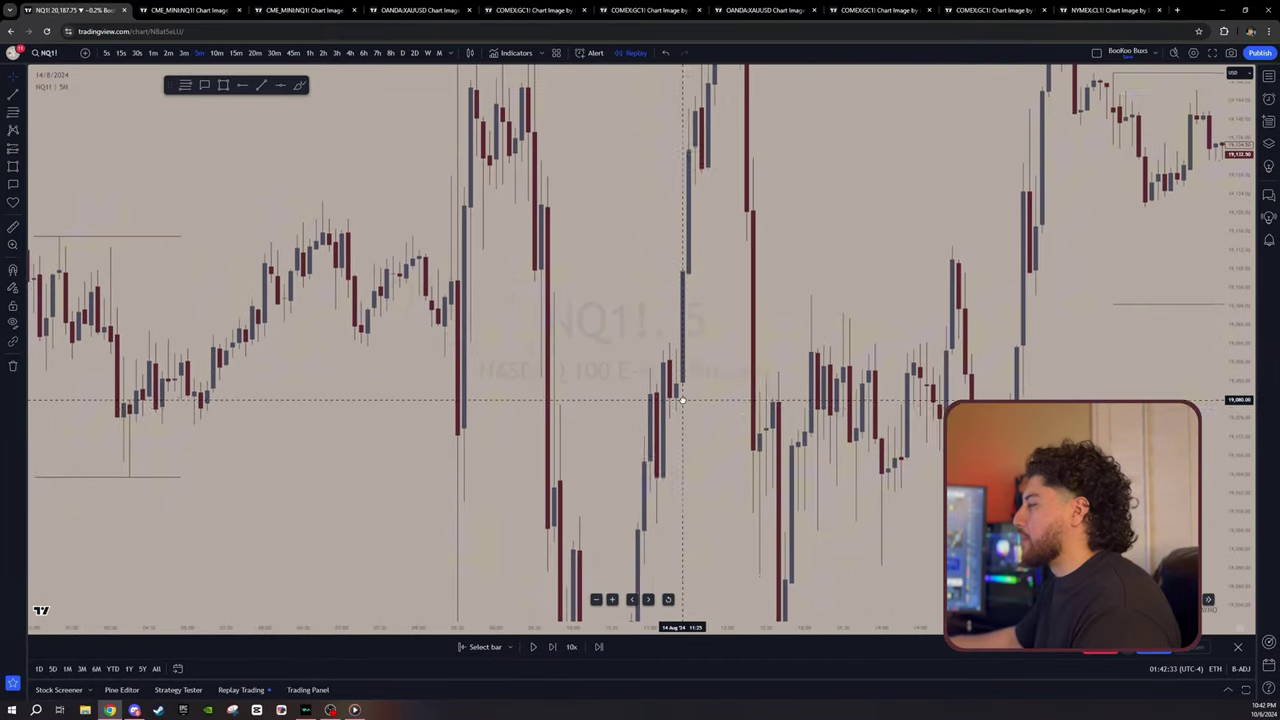
left_click_drag(683, 400, 689, 400)
left_click_drag(1238, 424, 1238, 520)
left_click_drag(636, 522, 570, 516)
left_click(222, 8)
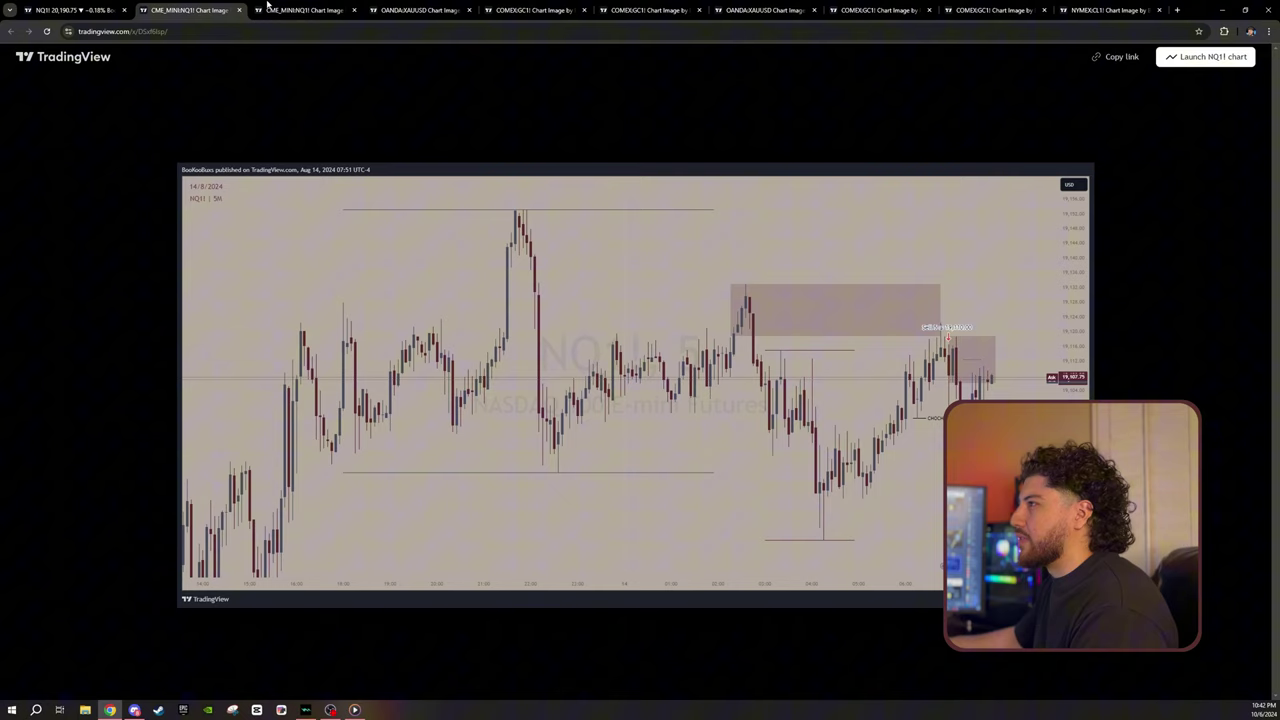
left_click(305, 10)
left_click(410, 10)
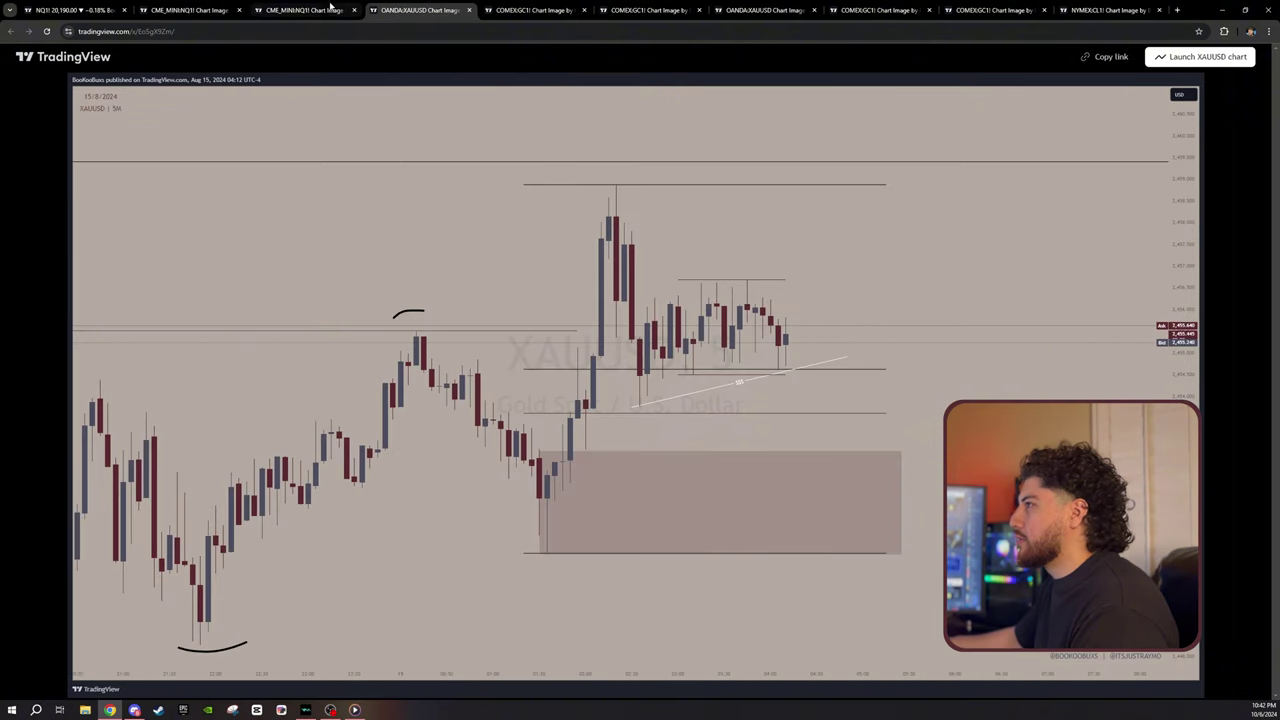
left_click(330, 8)
left_click(195, 10)
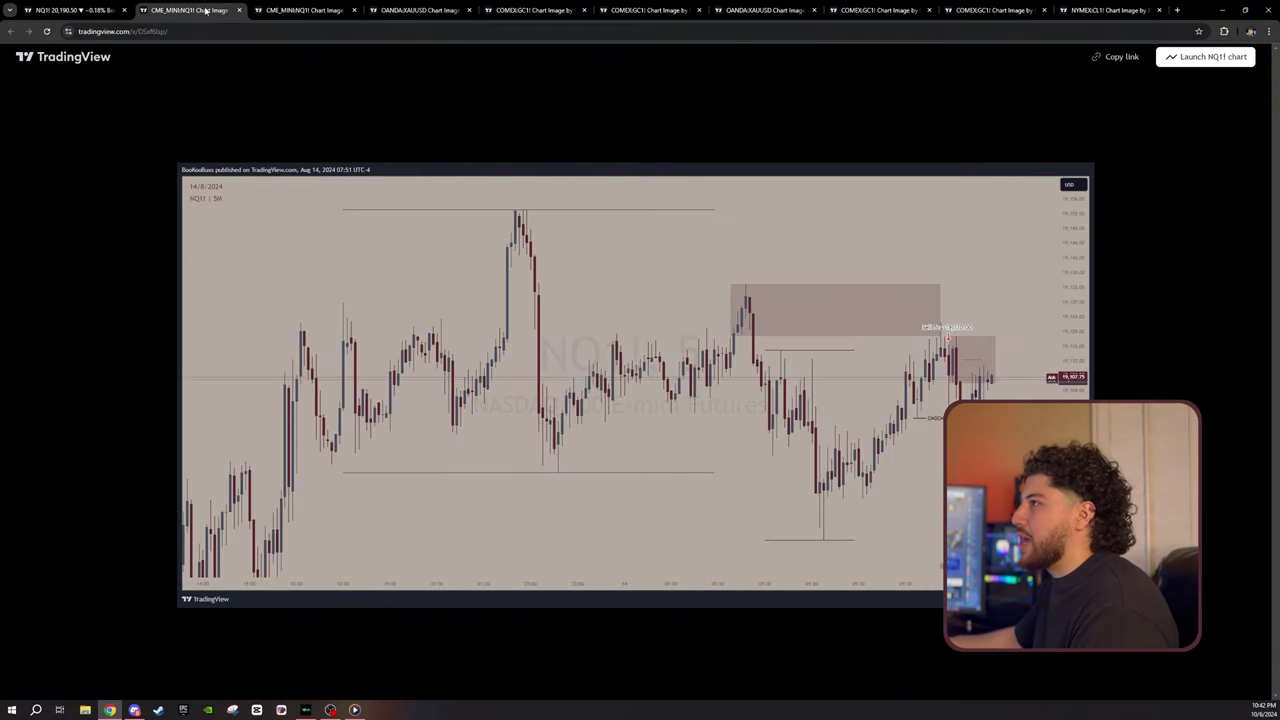
Step: On the live NQ1! chart, mark the zone just after the 06:50 swing high with a rectangle extending to about 08:20
left_click(82, 10)
left_click_drag(1236, 405, 1236, 500)
scroll(677, 436, "down", 3)
left_click_drag(677, 436, 814, 414)
scroll(832, 390, "down", 1)
left_click_drag(1247, 458, 1247, 215)
left_click_drag(921, 288, 957, 355)
scroll(957, 355, "up", 2)
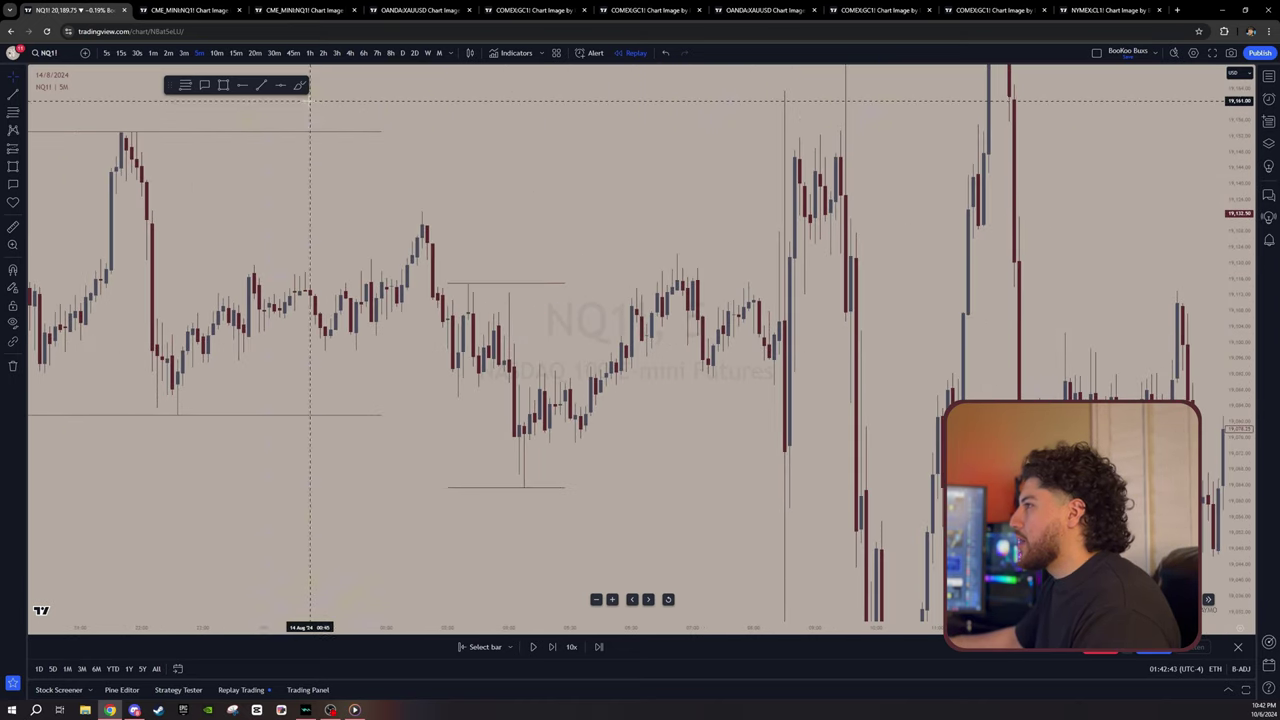
left_click(223, 85)
left_click_drag(687, 315, 774, 264)
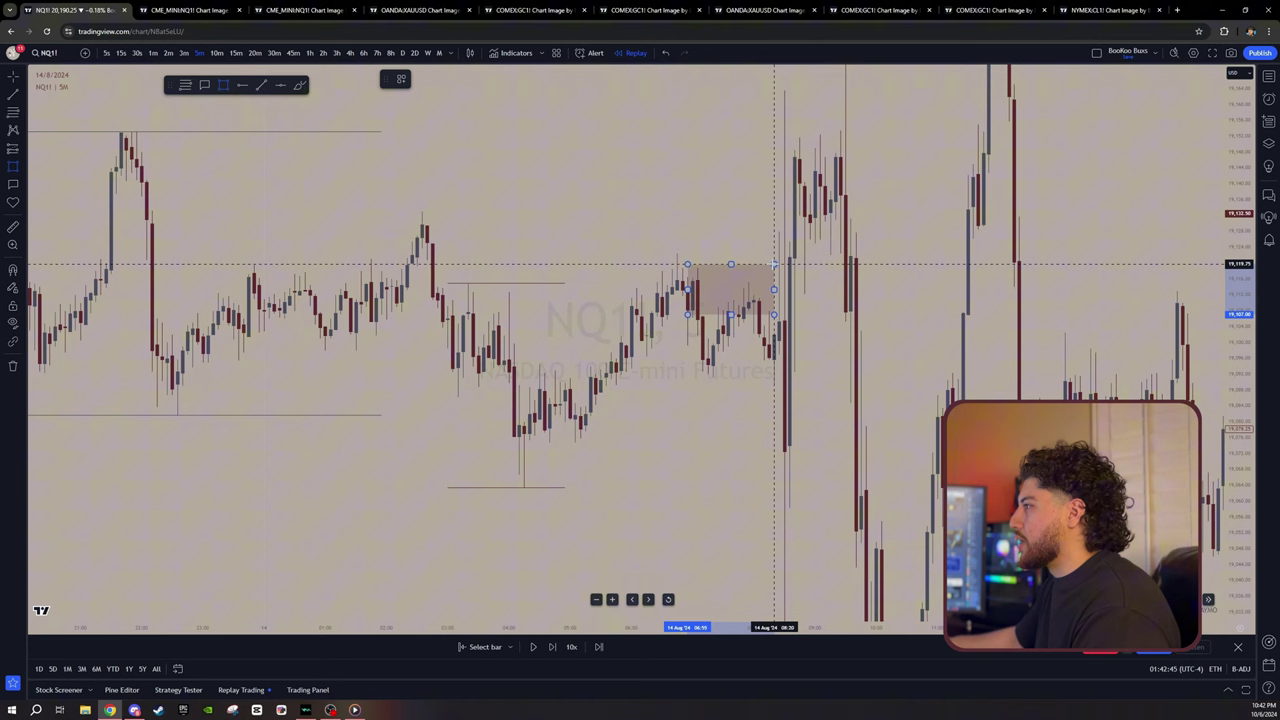
left_click(780, 311)
Step: Brush arcs at the early swing high, the 04:20 low and the 08:30 candle's extremes, and trace the price path between them
left_click_drag(735, 391, 723, 390)
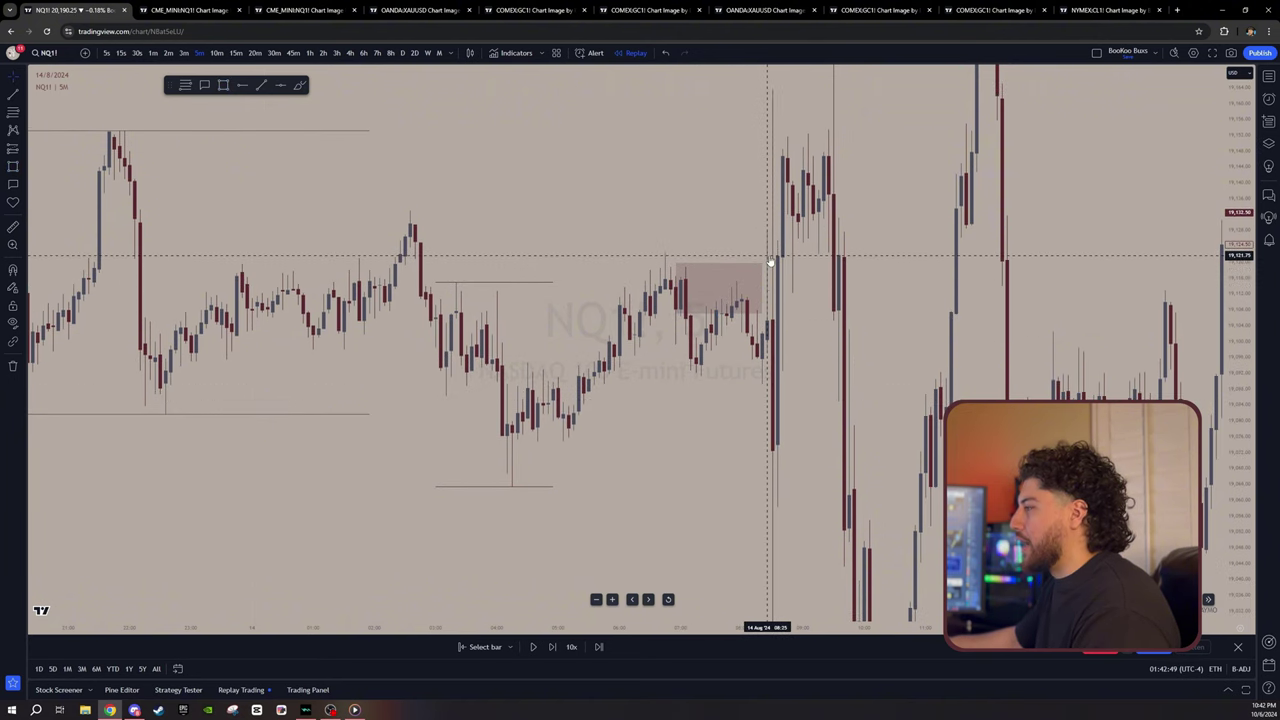
scroll(774, 262, "down", 5)
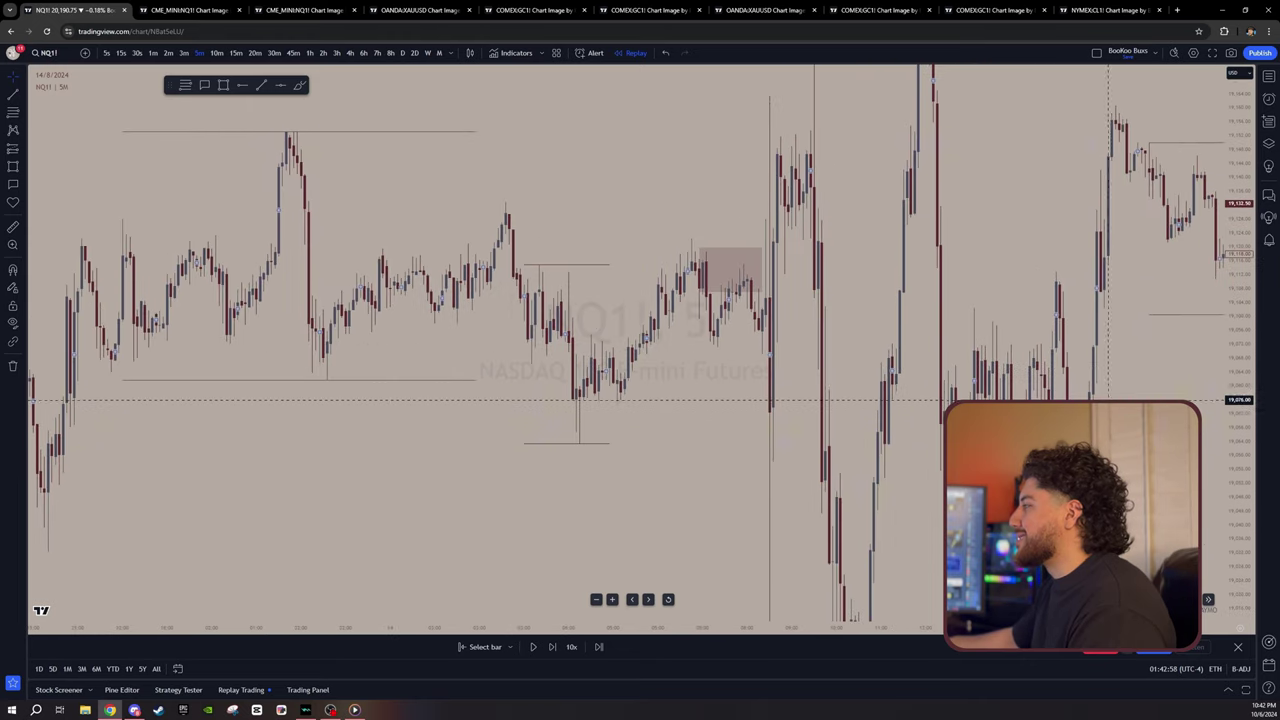
left_click_drag(1238, 399, 1238, 411)
left_click_drag(965, 424, 991, 380)
scroll(991, 371, "up", 1)
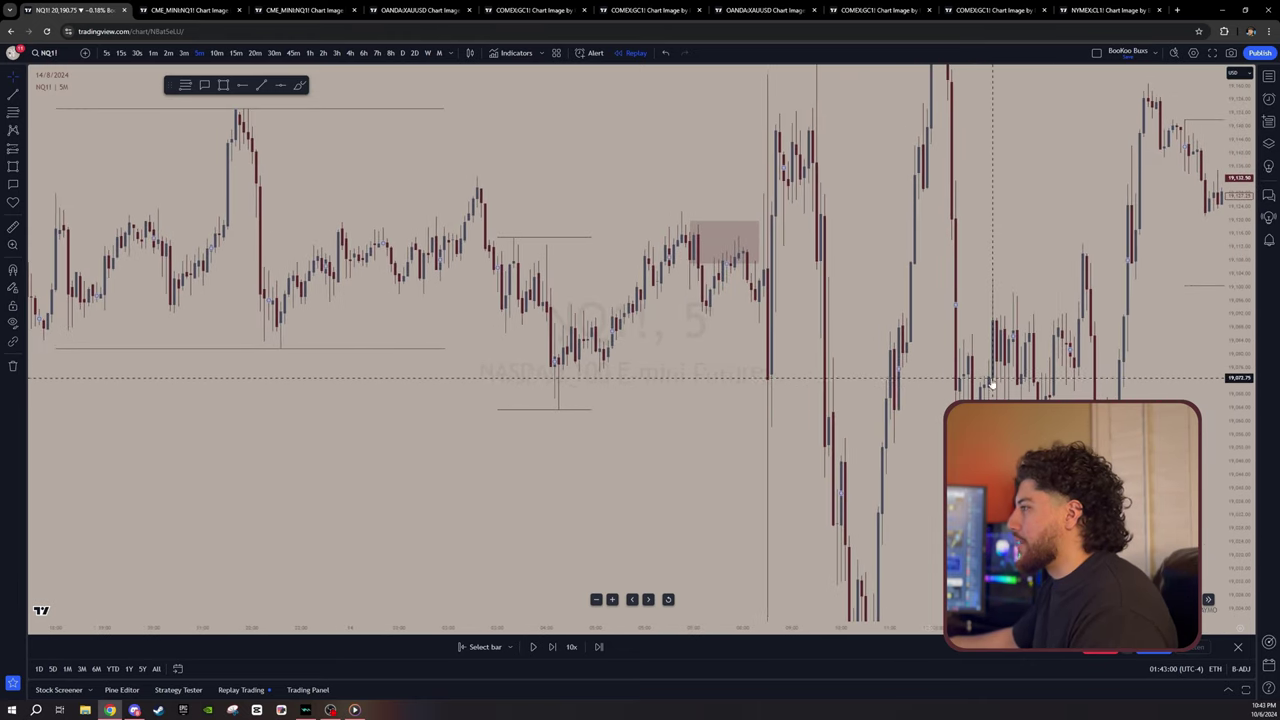
left_click(300, 85)
left_click_drag(466, 178, 494, 175)
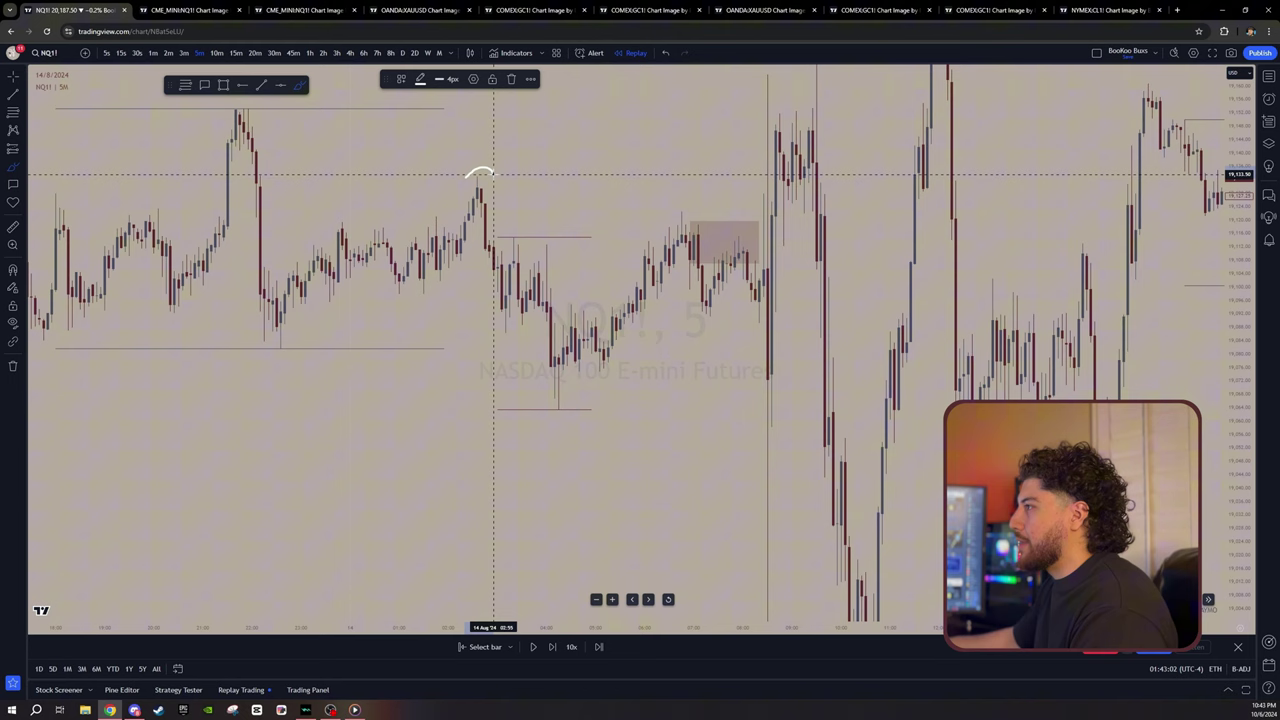
left_click_drag(575, 413, 544, 412)
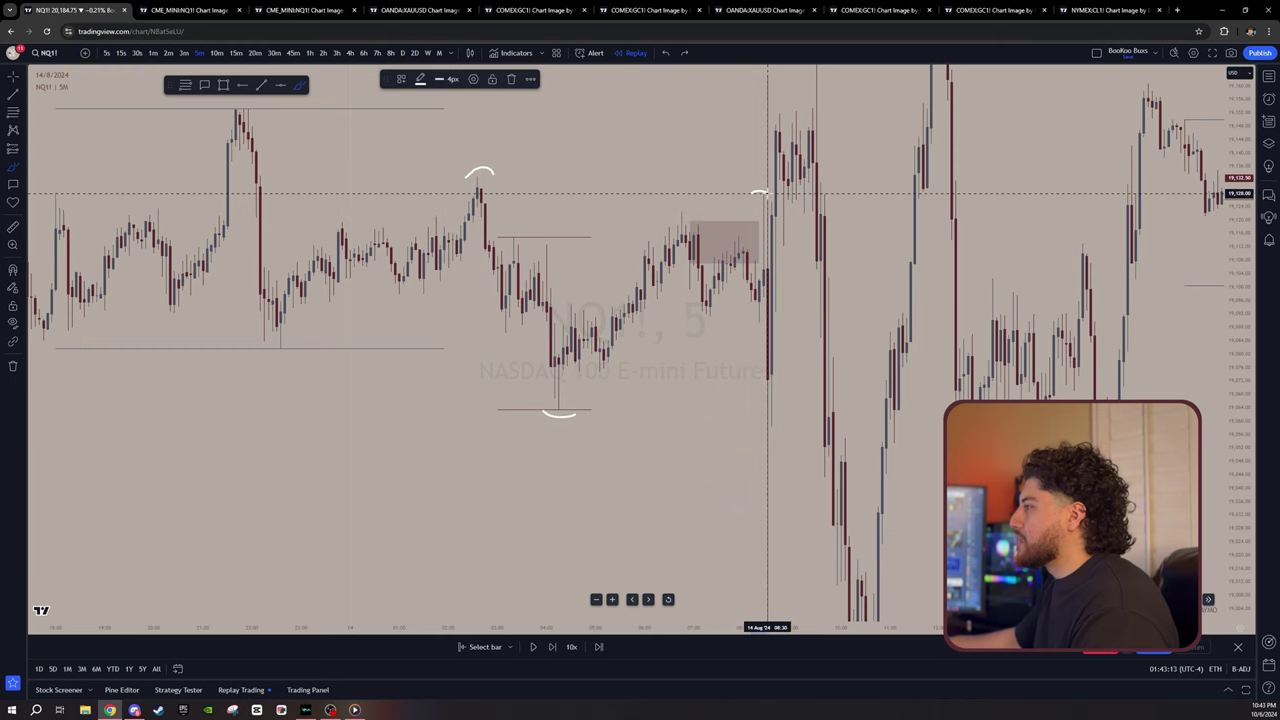
left_click_drag(751, 595, 771, 596)
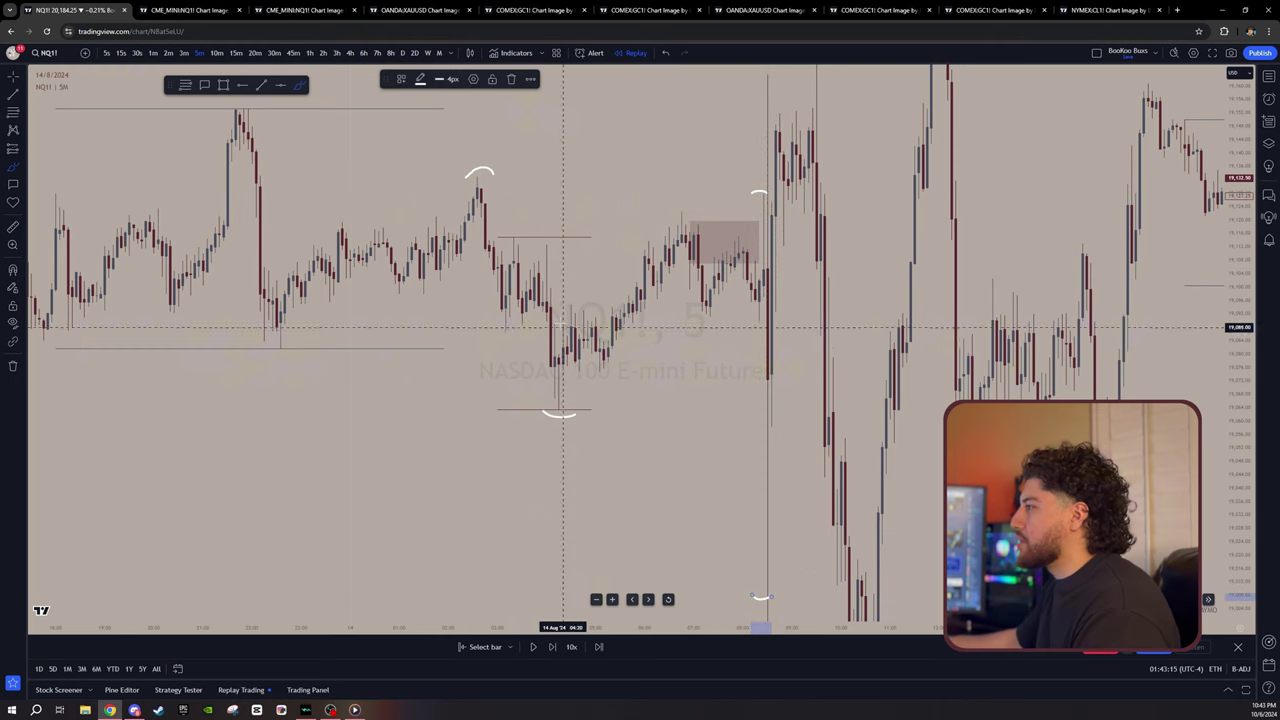
mouse_move(490, 192)
left_mouse_down()
mouse_move(505, 229)
mouse_move(730, 238)
mouse_move(788, 592)
left_mouse_up()
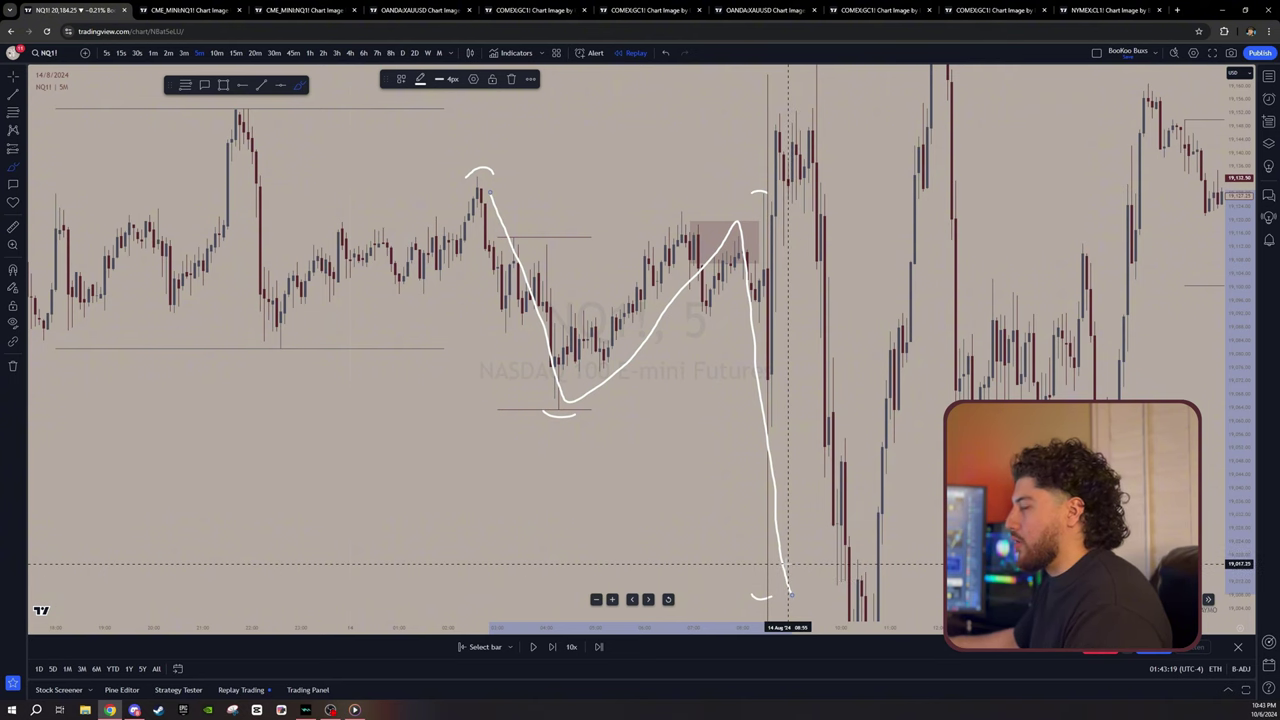
Step: Remove the six drawings from the chart and return to the normal cursor
left_click(13, 365)
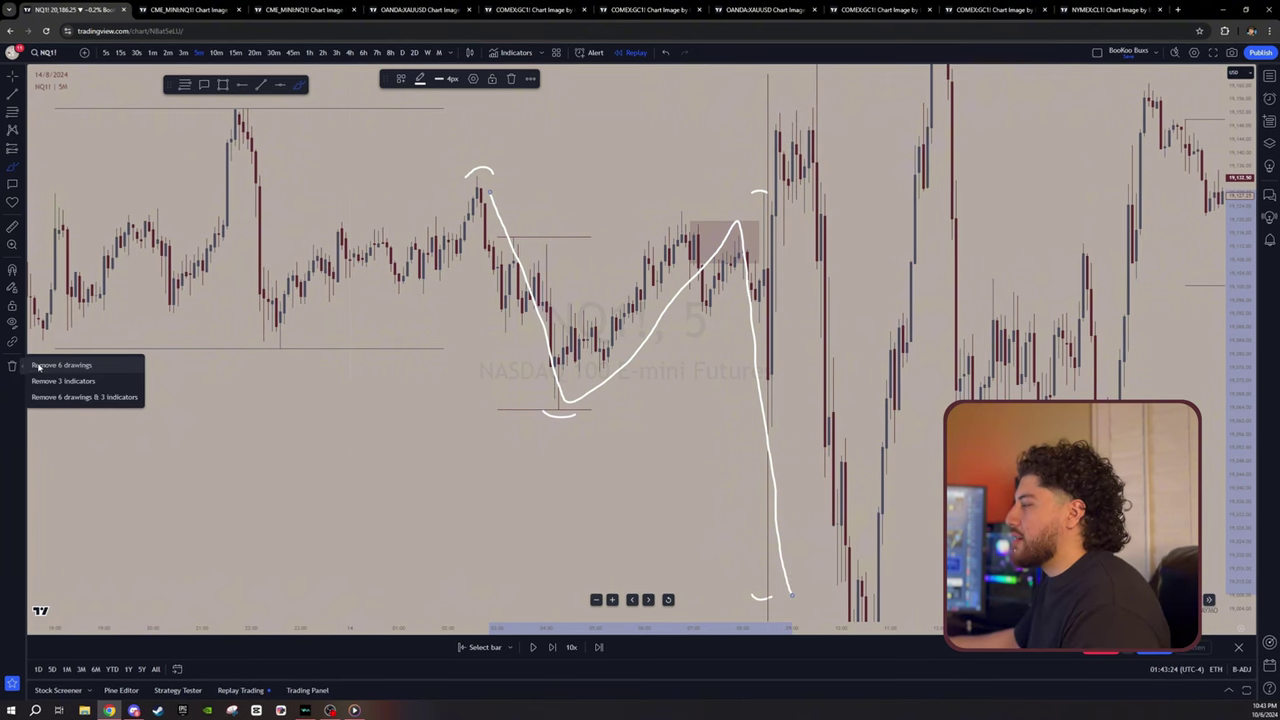
left_click(47, 366)
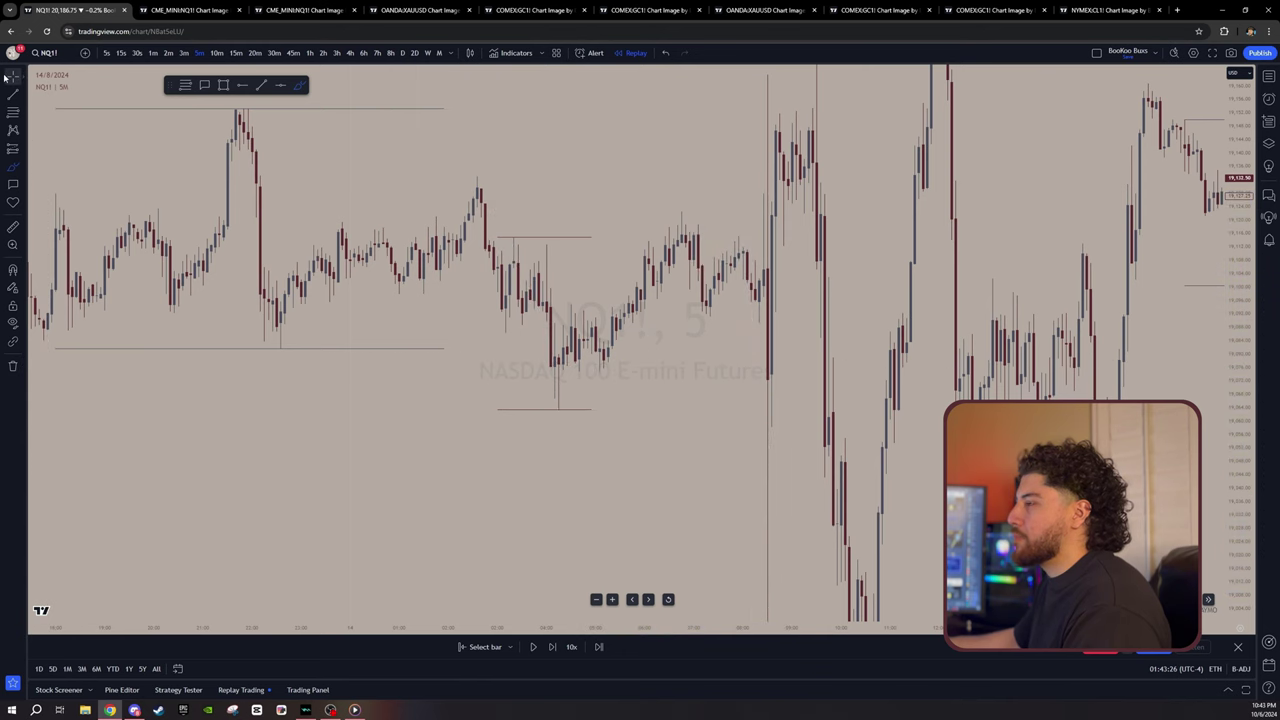
left_click_drag(385, 298, 379, 319)
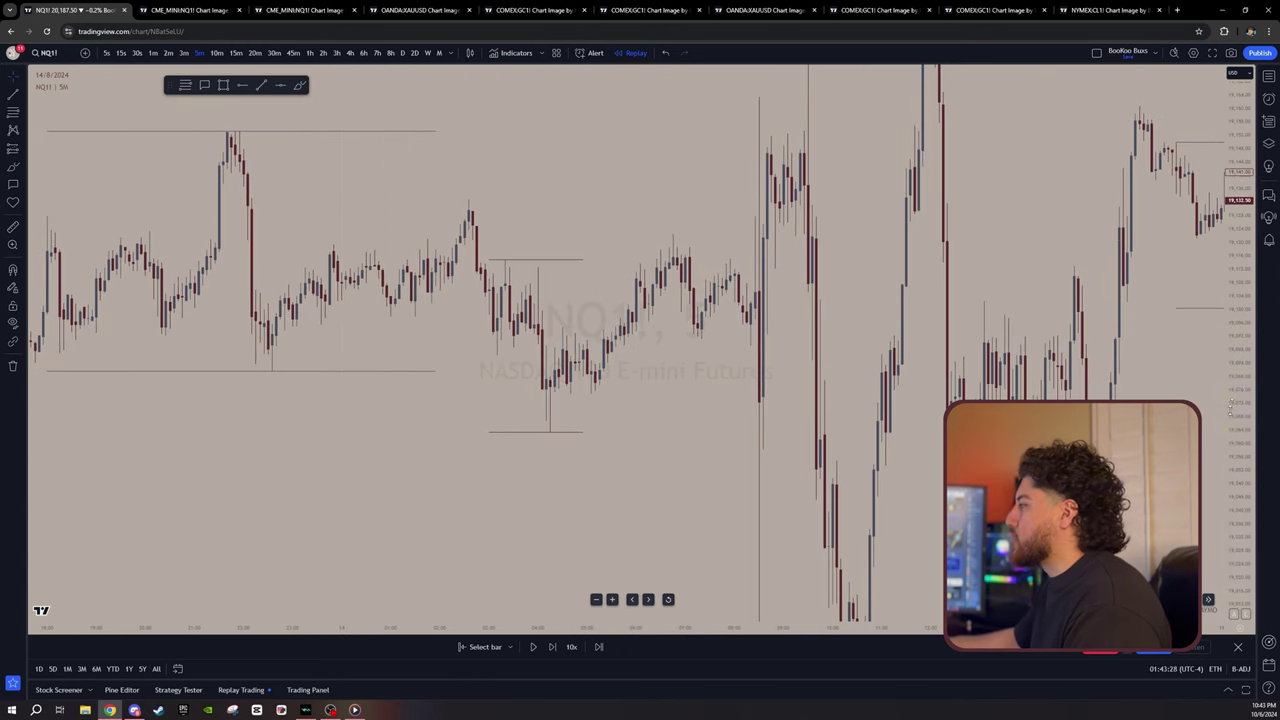
Step: Draw a rectangle over the morning spike from 08:00 to about 10:00, between about 19,176.25 and 19,124.75
left_click_drag(1236, 400, 1236, 505)
scroll(1151, 497, "down", 3)
left_click_drag(967, 433, 849, 414)
left_click_drag(1236, 408, 1236, 423)
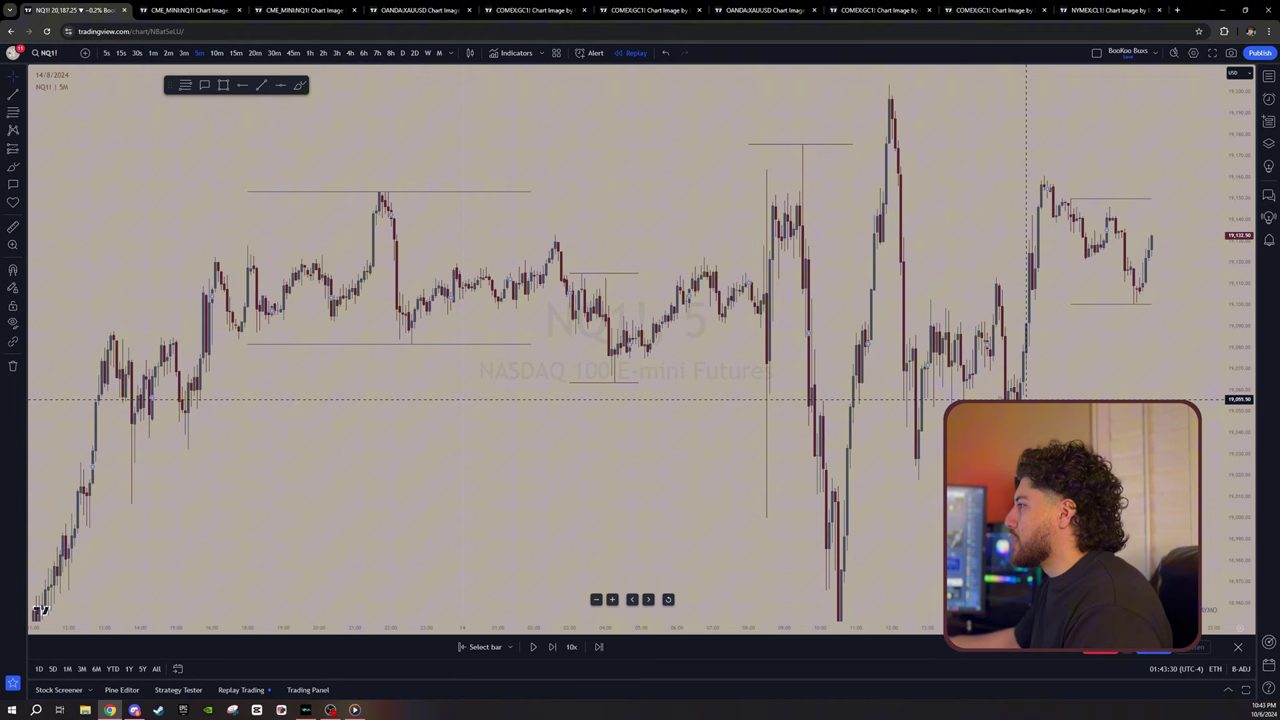
left_click(223, 85)
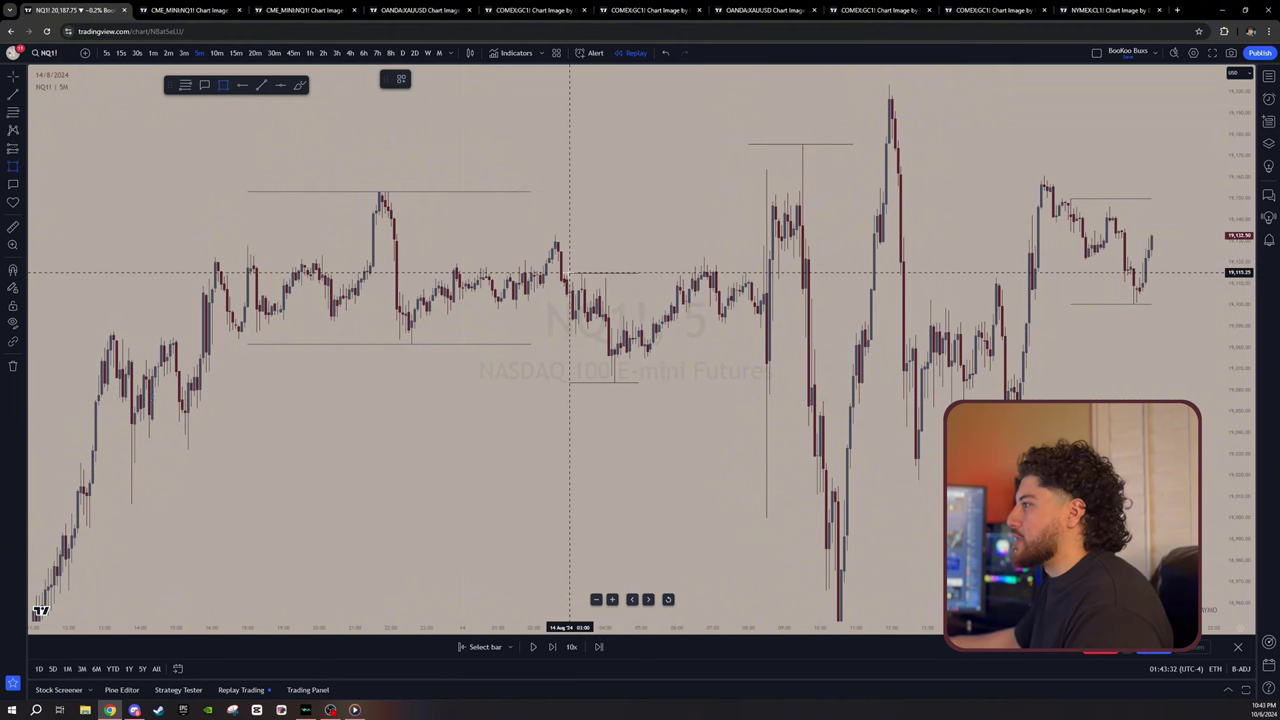
mouse_move(568, 272)
left_mouse_down()
mouse_move(614, 296)
mouse_move(639, 385)
mouse_move(720, 350)
mouse_move(822, 248)
left_mouse_up()
left_click(644, 378)
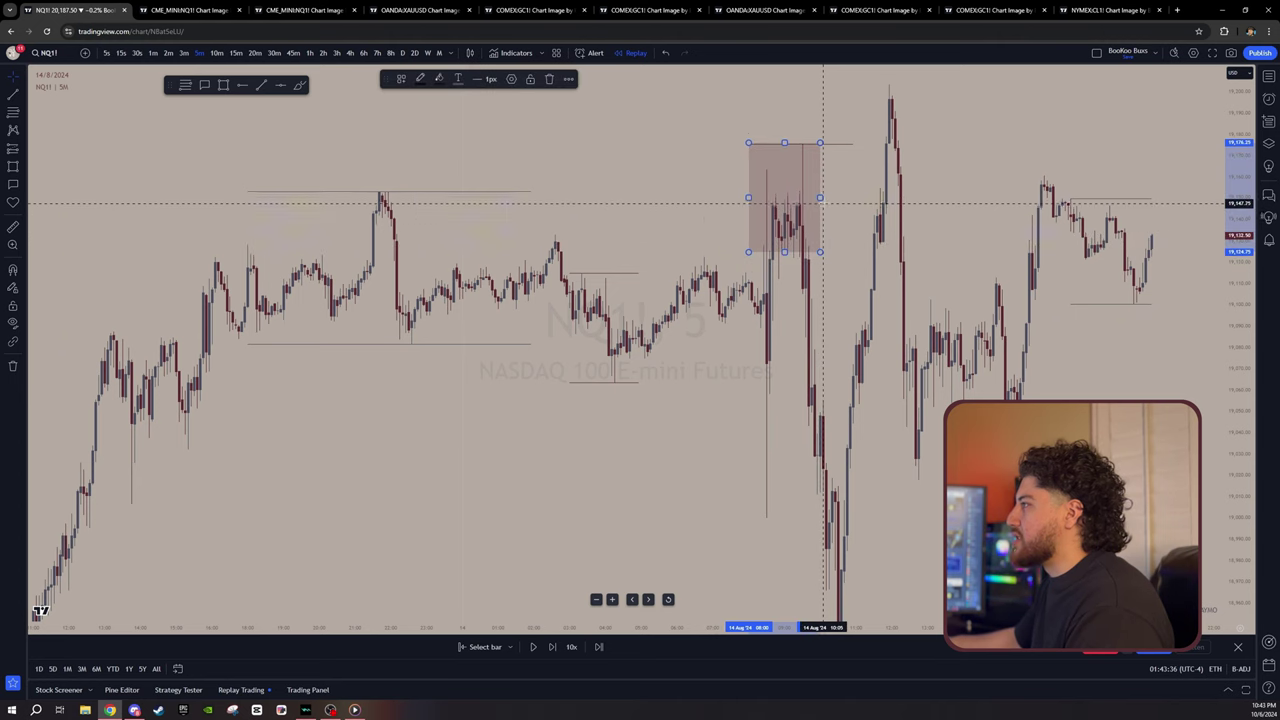
Step: Extend the rectangle to about 10:55 and down to the session low to cover the whole move
left_click_drag(818, 197, 852, 198)
left_click_drag(829, 289, 775, 567)
left_click_drag(667, 451, 672, 499)
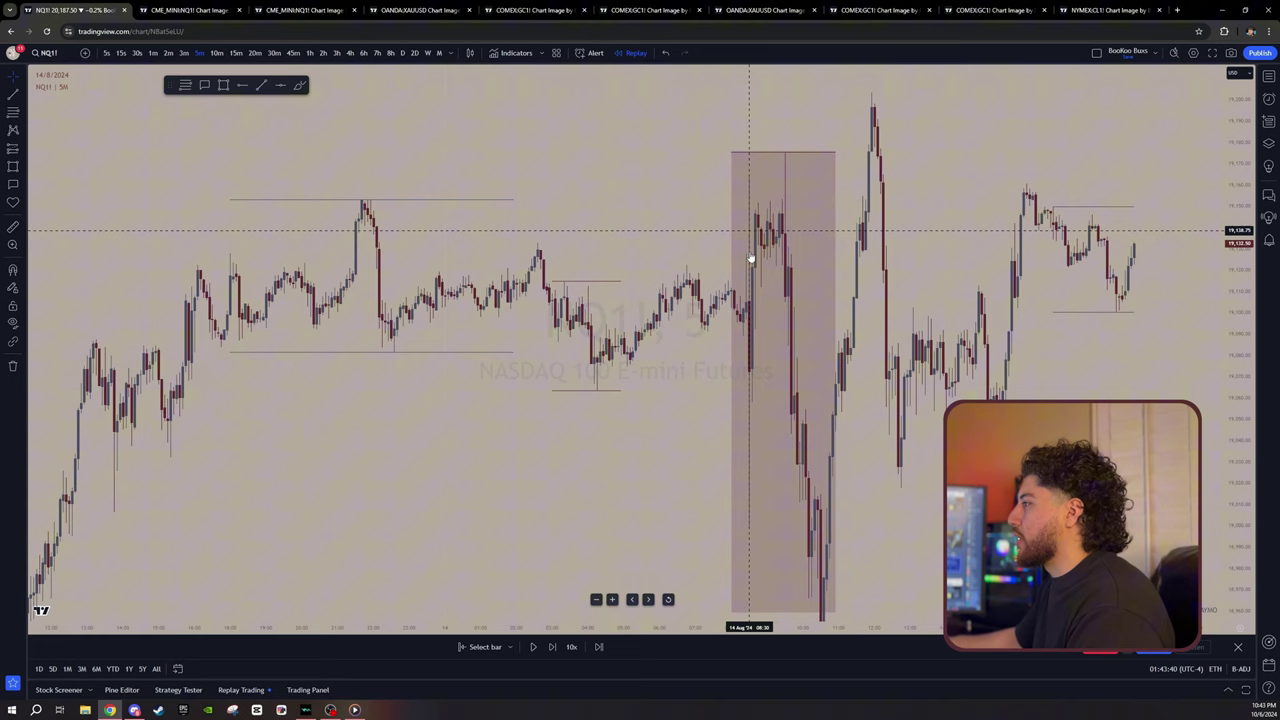
left_click_drag(668, 410, 649, 396)
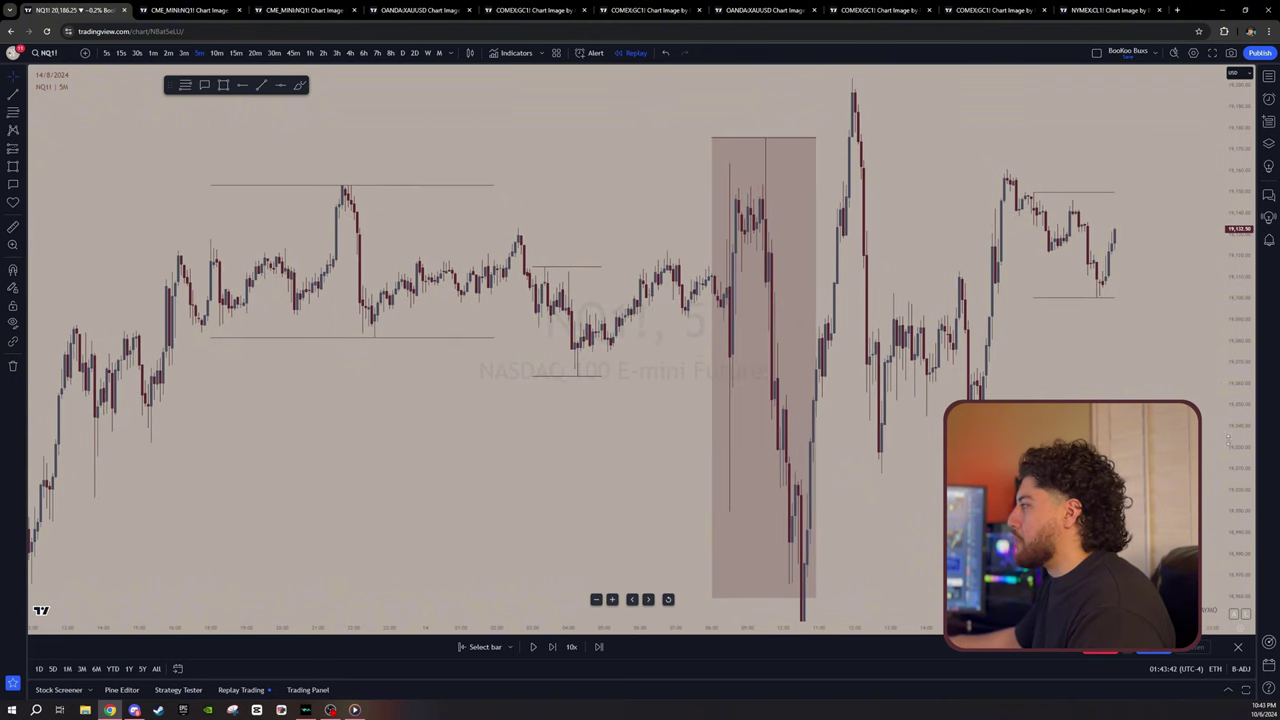
Step: Delete the rectangle covering the 08:00 to 10:55 move
left_click_drag(1243, 457, 1226, 337)
left_click_drag(519, 263, 523, 331)
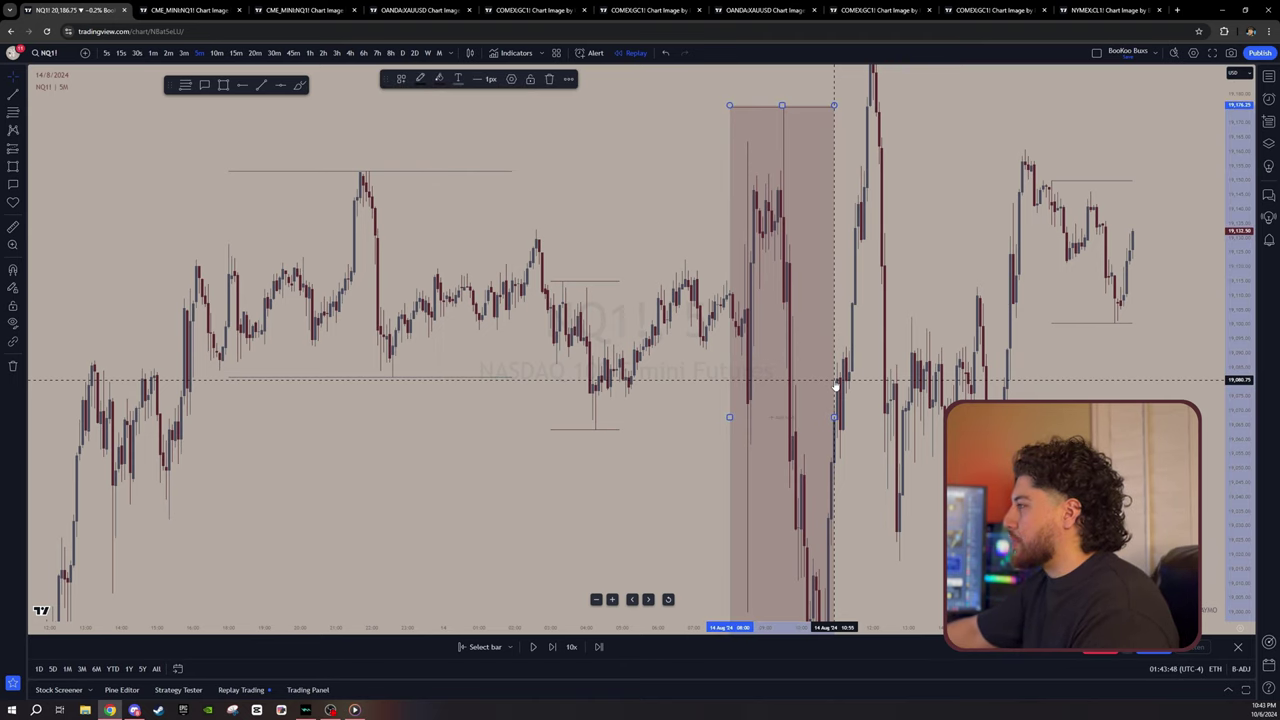
key("Delete")
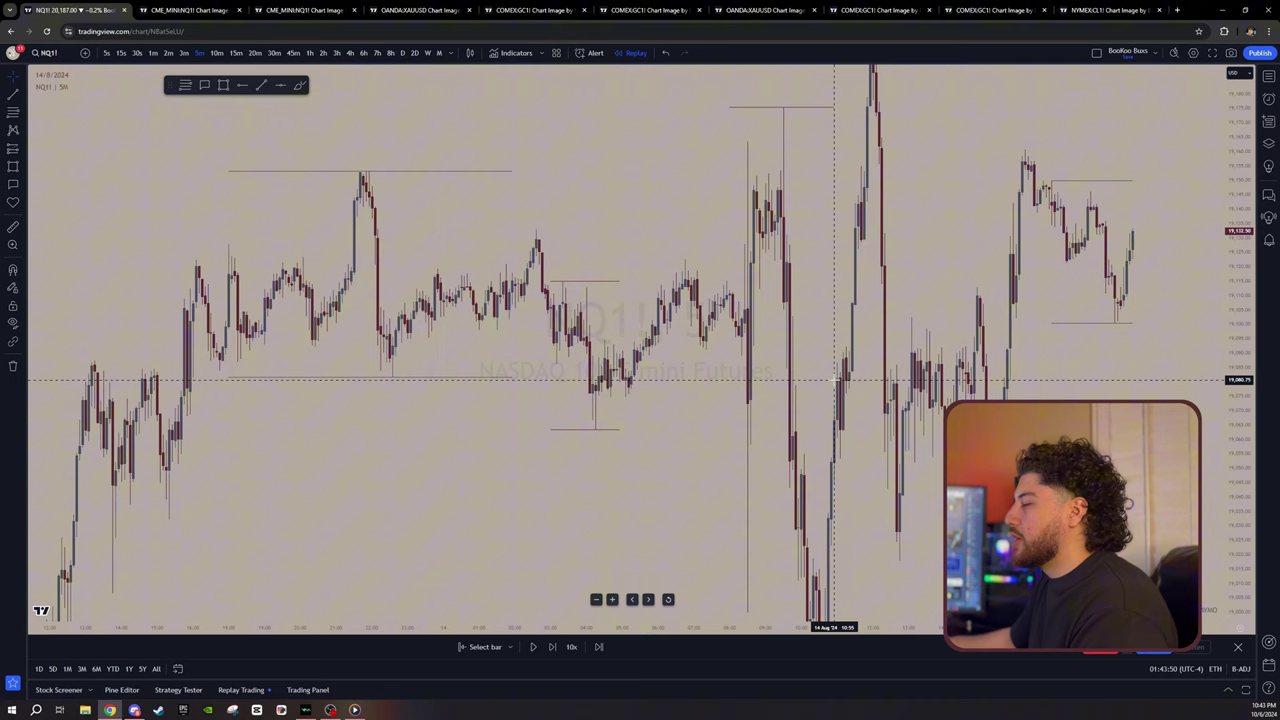
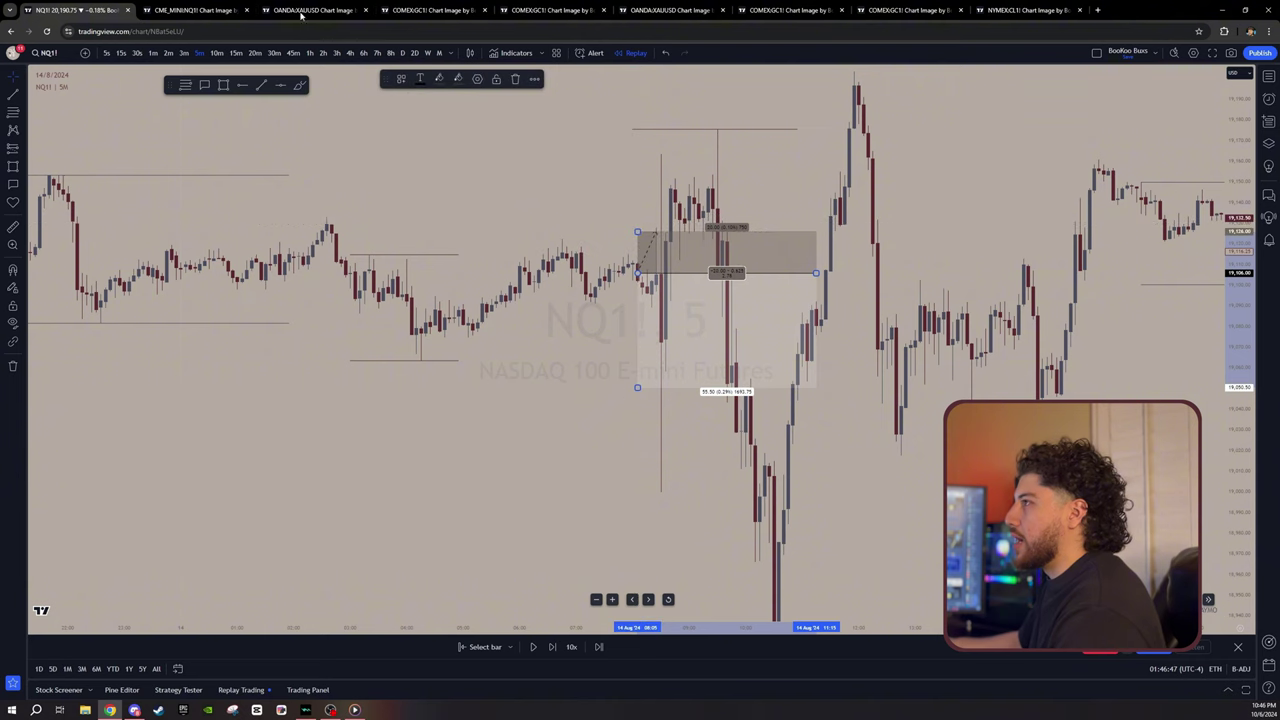
Step: Check the remaining NQ1! snapshot and return to the live chart with the short position
left_click(195, 10)
left_click(75, 10)
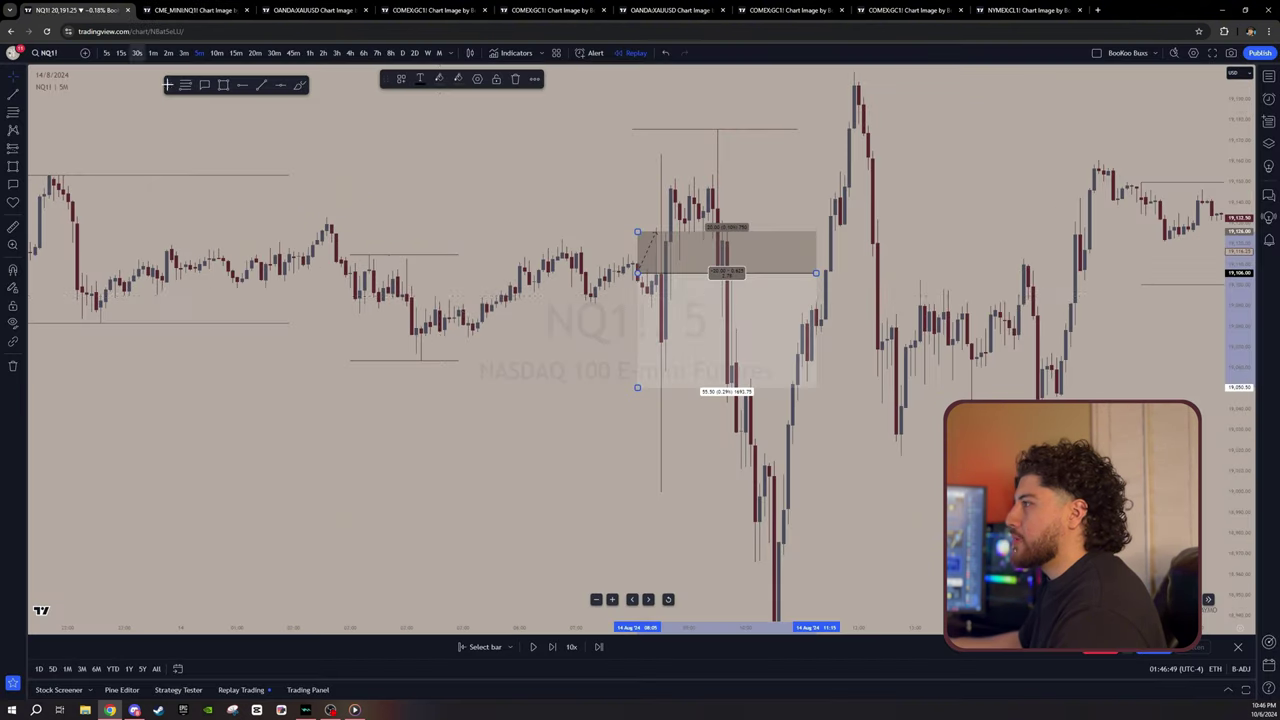
Step: Move the short position to start at 08:10 and end around 09:35, and extend its target down near the long wick's low
left_click_drag(661, 296, 665, 304)
left_click_drag(821, 281, 722, 305)
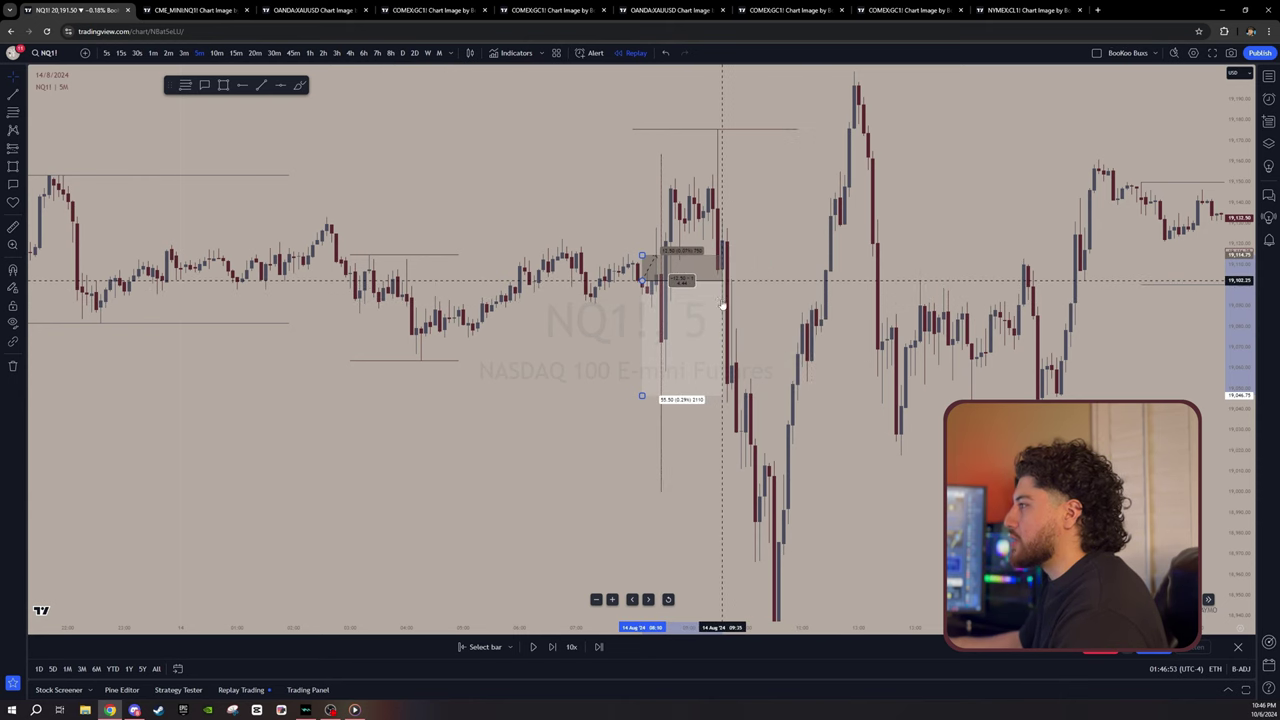
left_click_drag(785, 414, 800, 383)
left_click_drag(657, 365, 672, 449)
left_click_drag(1238, 430, 1238, 445)
scroll(977, 456, "up", 1)
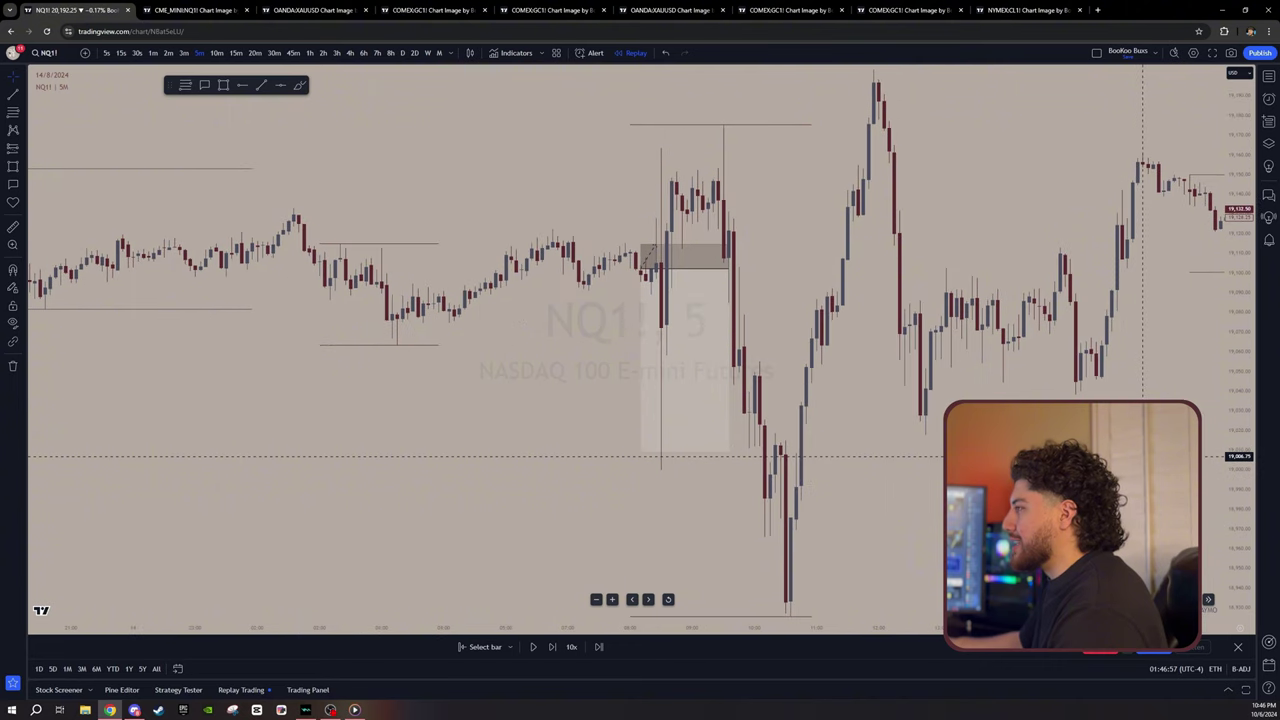
left_click(643, 292)
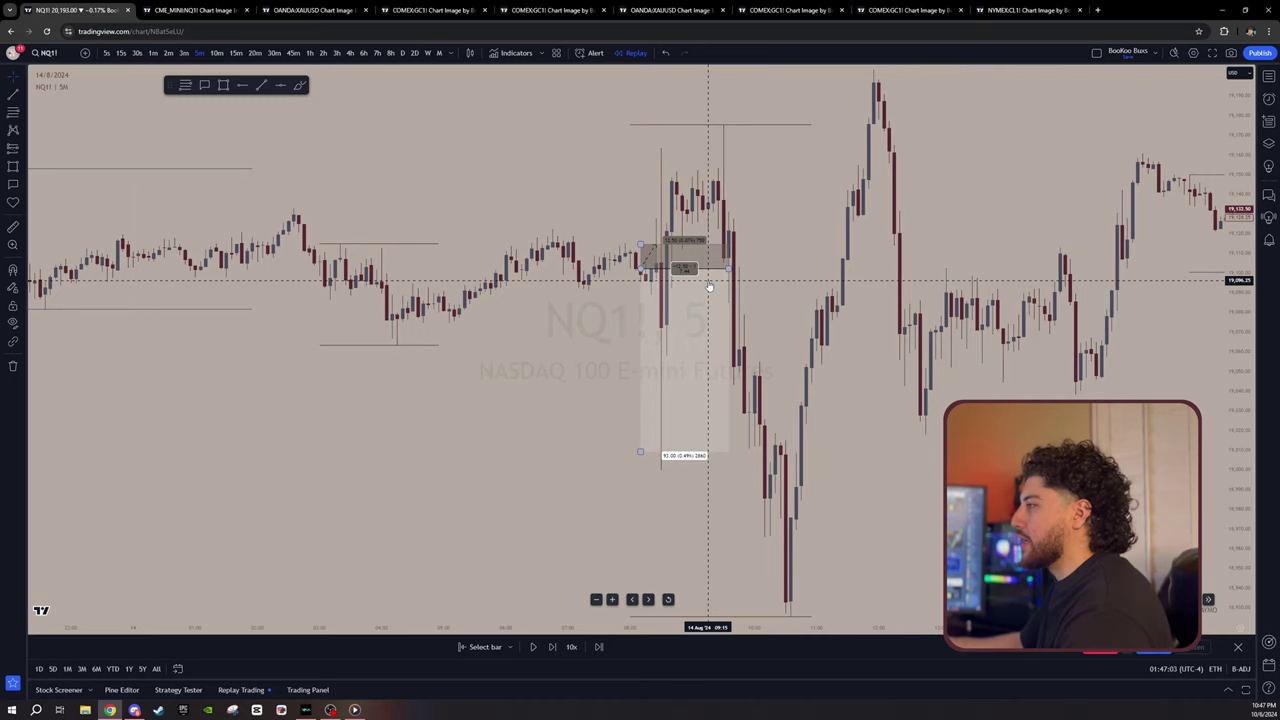
left_click(614, 458)
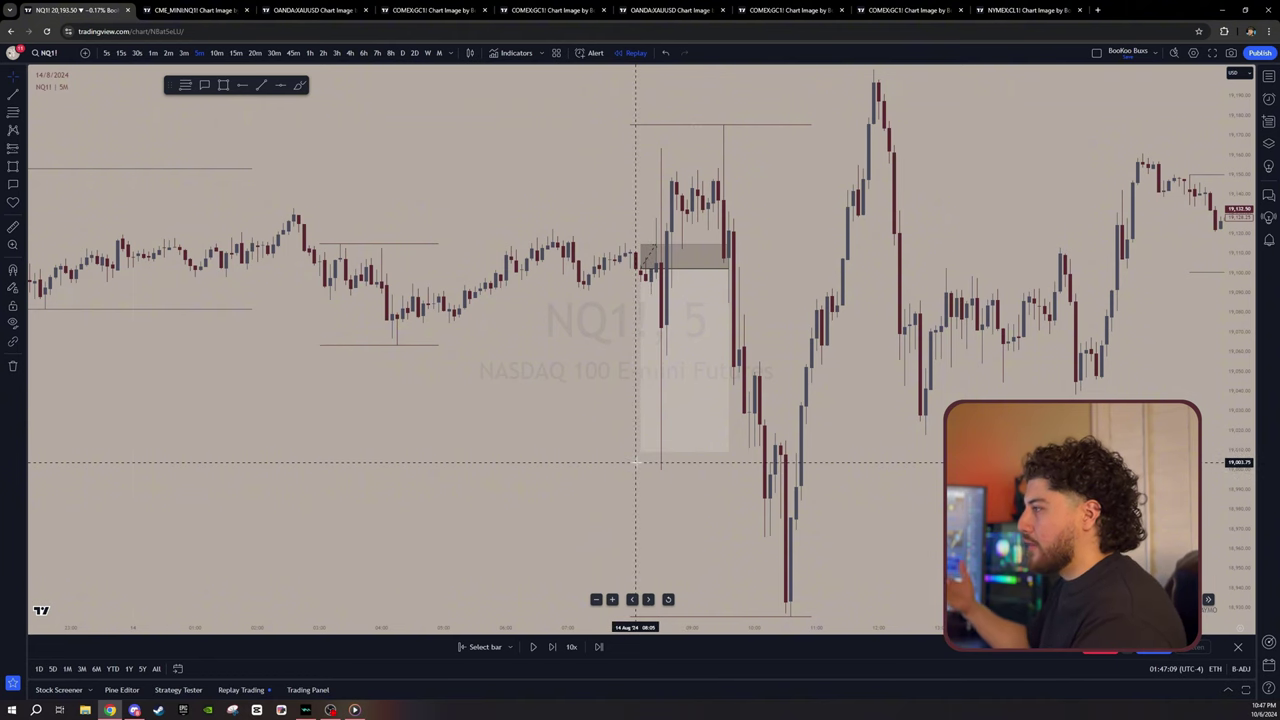
left_click(643, 450)
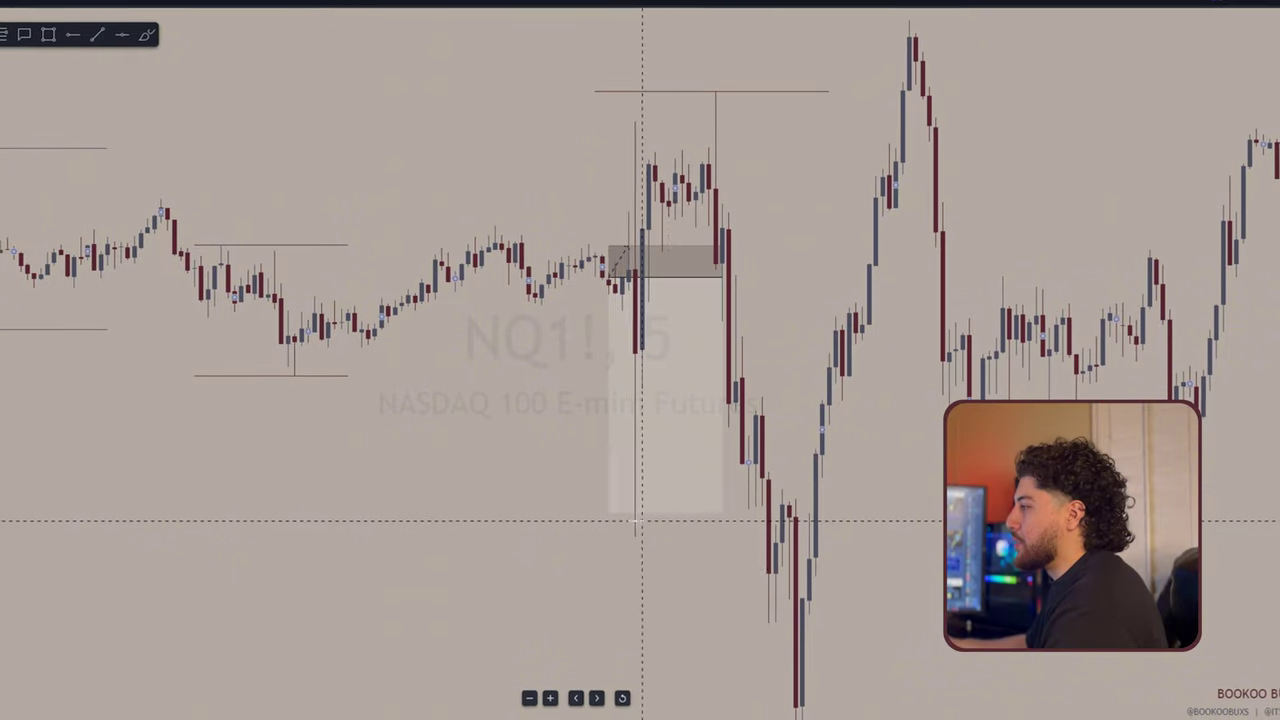
left_click(712, 496)
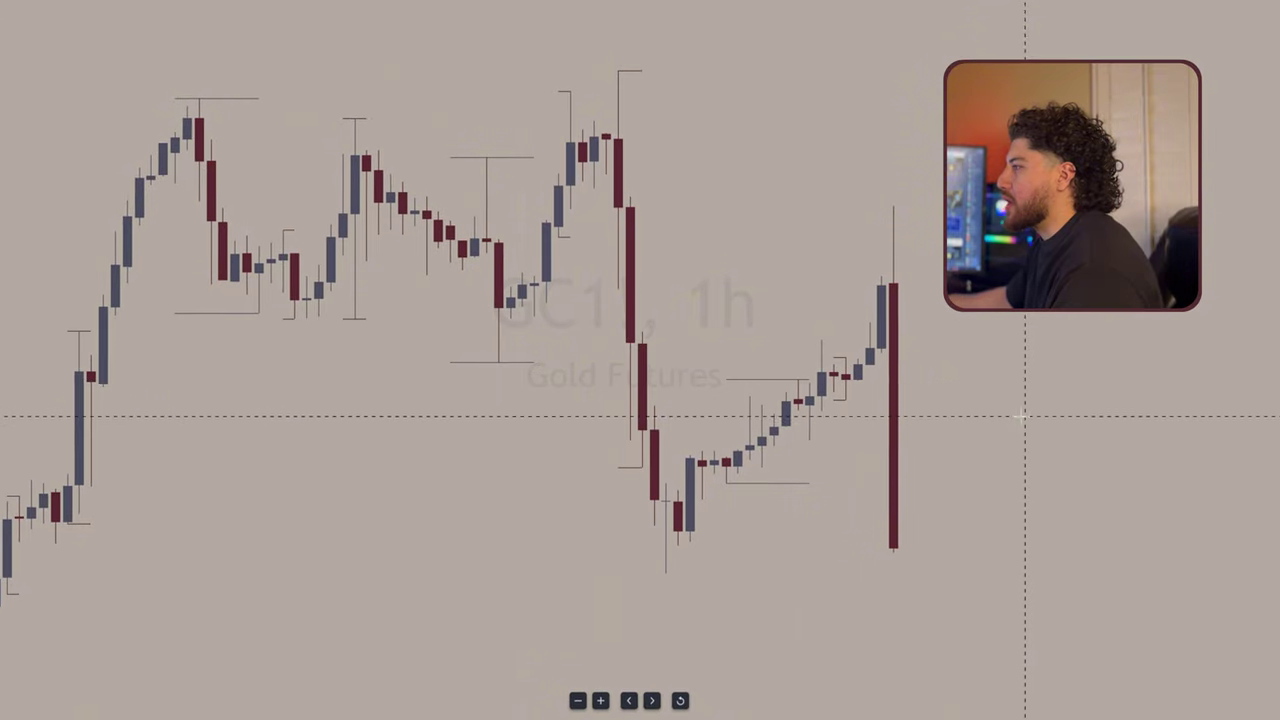
Step: Brush arcs at the swing low, swing high and lowest low, and sketch the rally and following drop on the GC1! hourly chart
left_click_drag(1005, 430, 1031, 426)
scroll(1034, 424, "up", 1)
left_click_drag(974, 455, 961, 454)
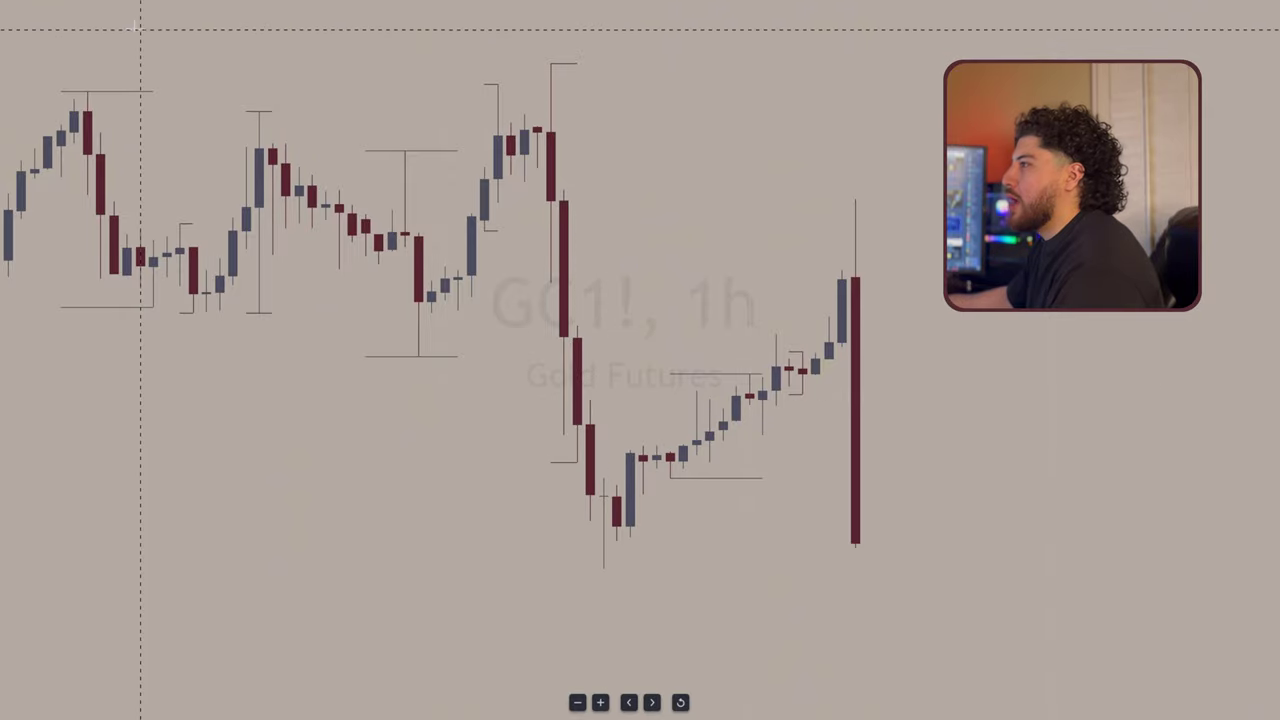
left_click_drag(392, 375, 431, 371)
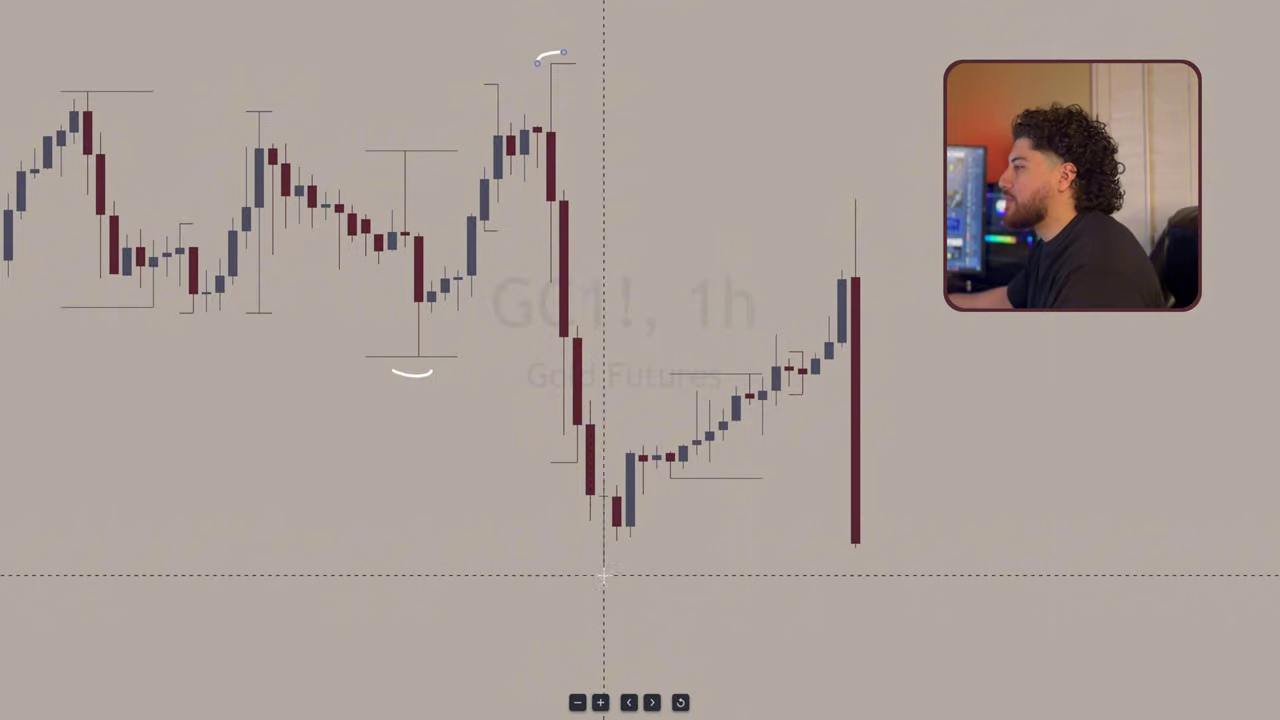
mouse_move(563, 563)
left_mouse_down()
mouse_move(616, 563)
mouse_move(854, 223)
mouse_move(935, 655)
mouse_move(960, 617)
left_mouse_up()
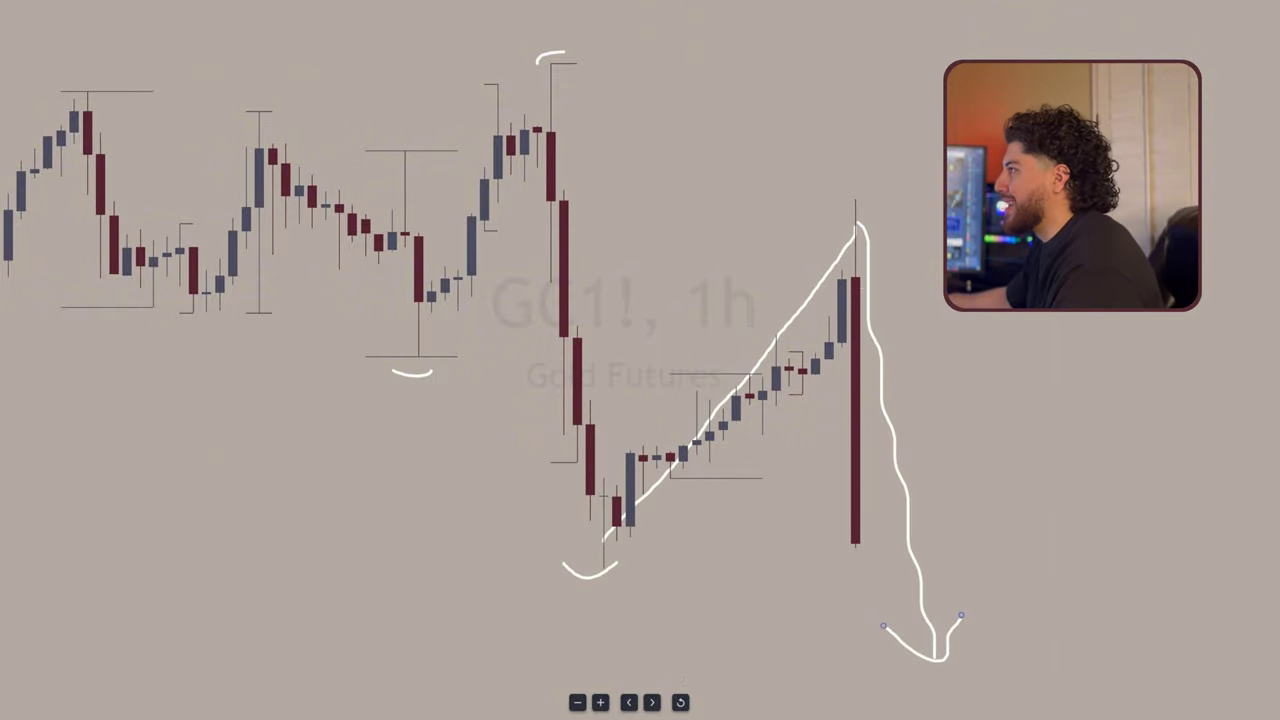
Step: Undo the brush arcs and the sketched price path on the GC1! hourly chart
key("ctrl+z")
key("ctrl+z")
key("ctrl+z")
key("ctrl+z")
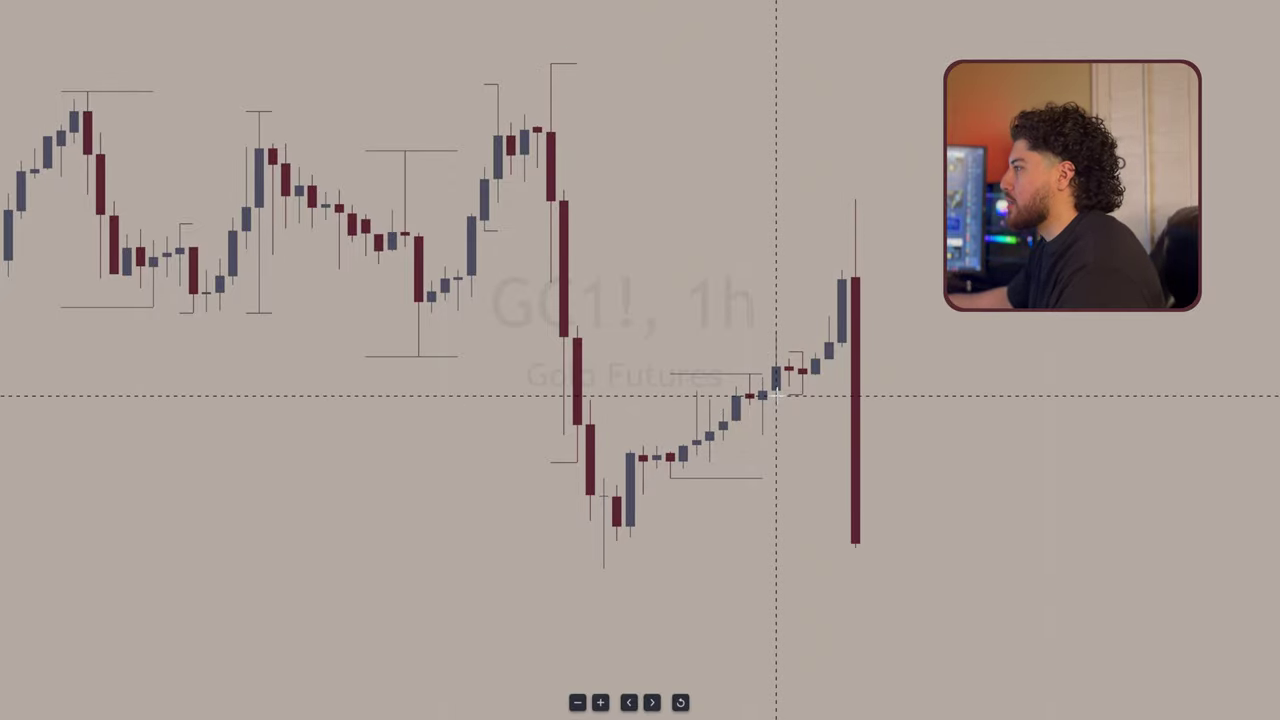
Step: Highlight the small range before the final rally with a rectangle and draw a Fibonacci retracement from the swing high to the lowest low
left_click_drag(776, 396, 803, 350)
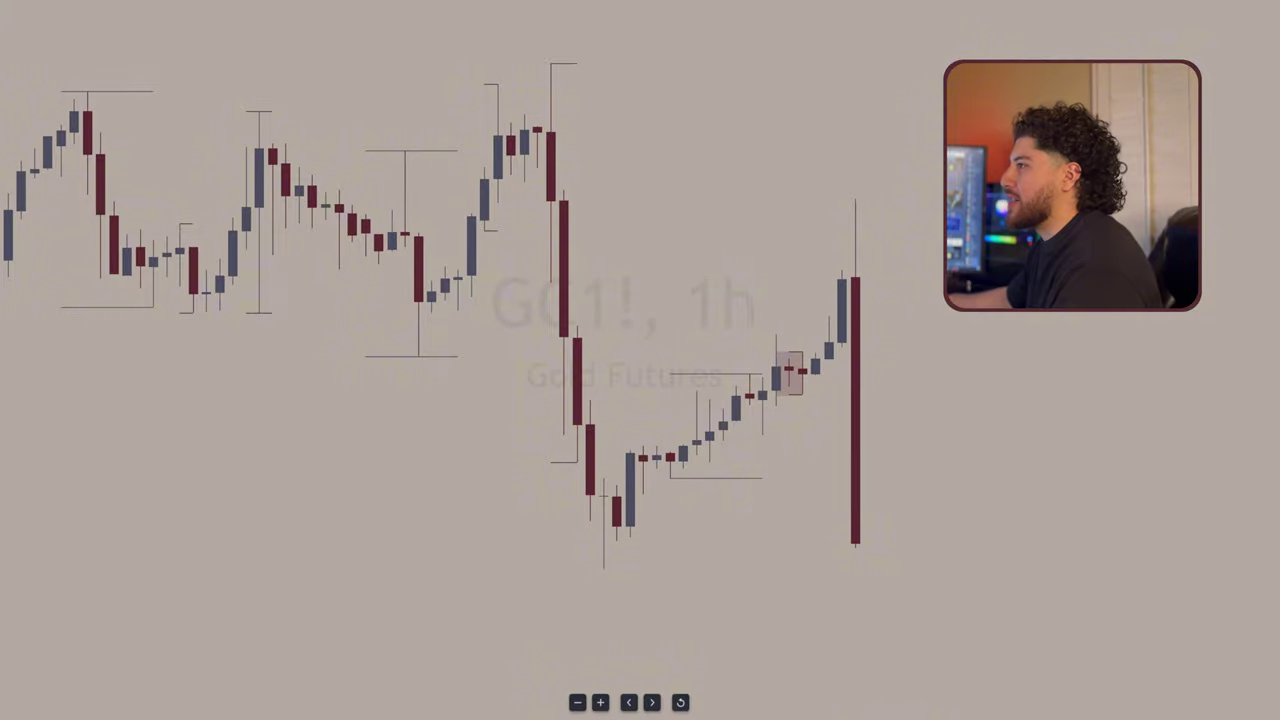
mouse_move(537, 63)
left_mouse_down()
mouse_move(863, 489)
mouse_move(943, 563)
mouse_move(934, 568)
left_mouse_up()
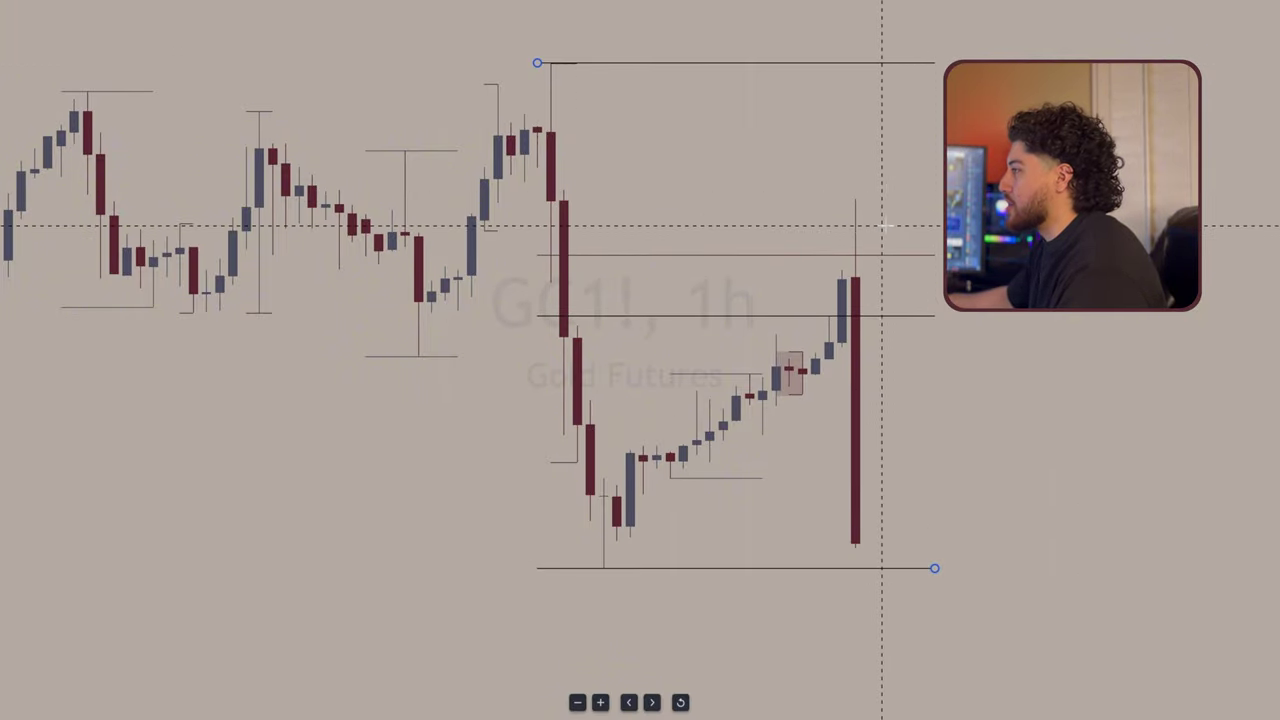
left_click_drag(893, 219, 906, 180)
scroll(908, 180, "up", 1)
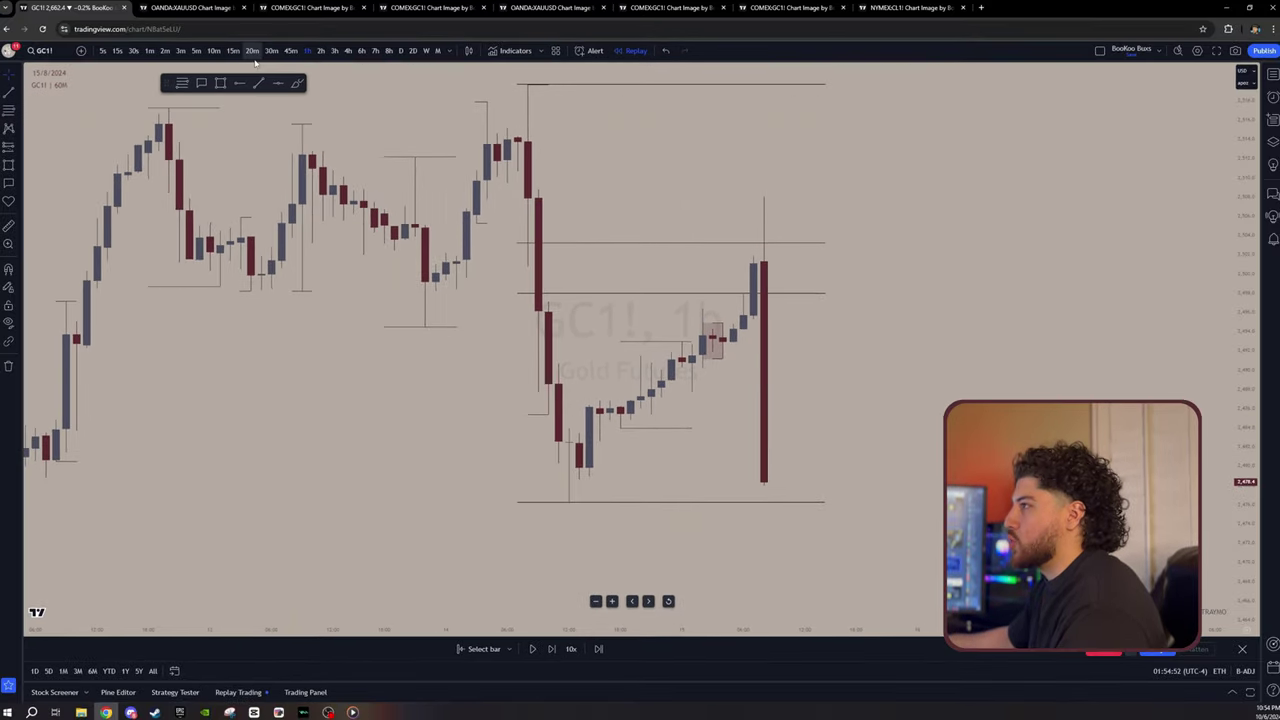
Step: Switch the GC1! chart to the 15-minute timeframe and remove all drawings
left_click(236, 52)
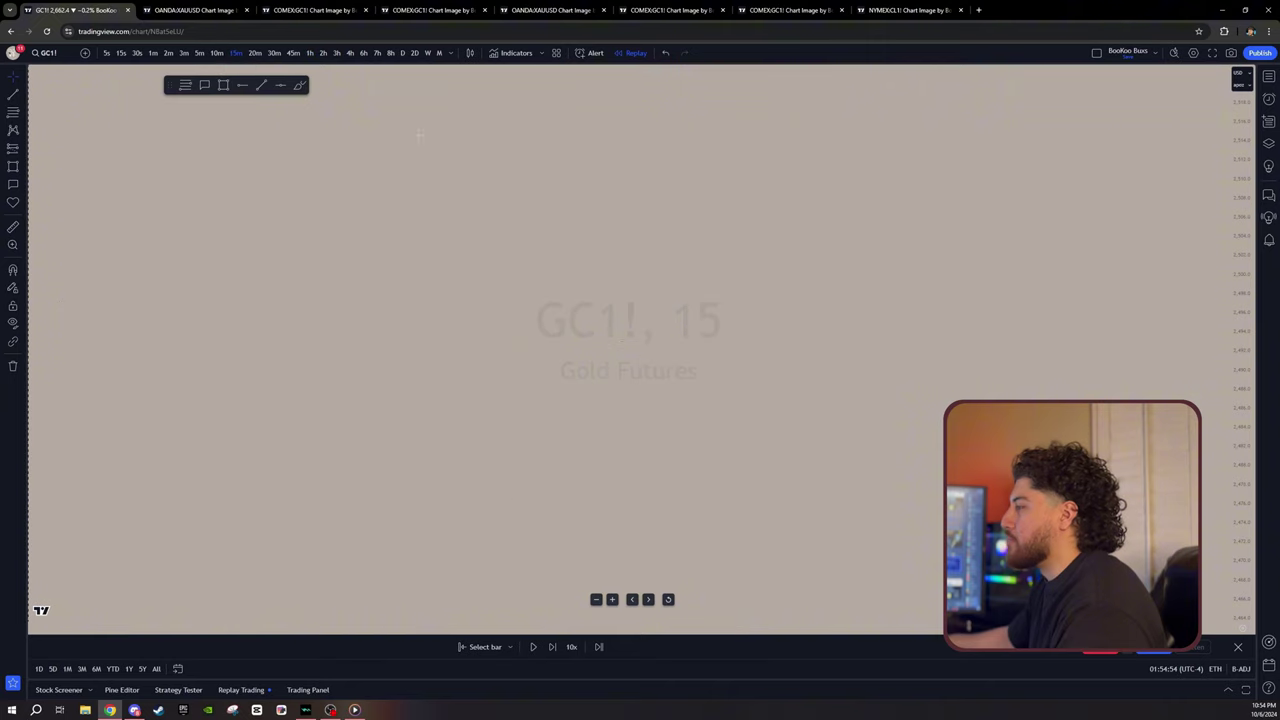
scroll(1035, 481, "up", 5)
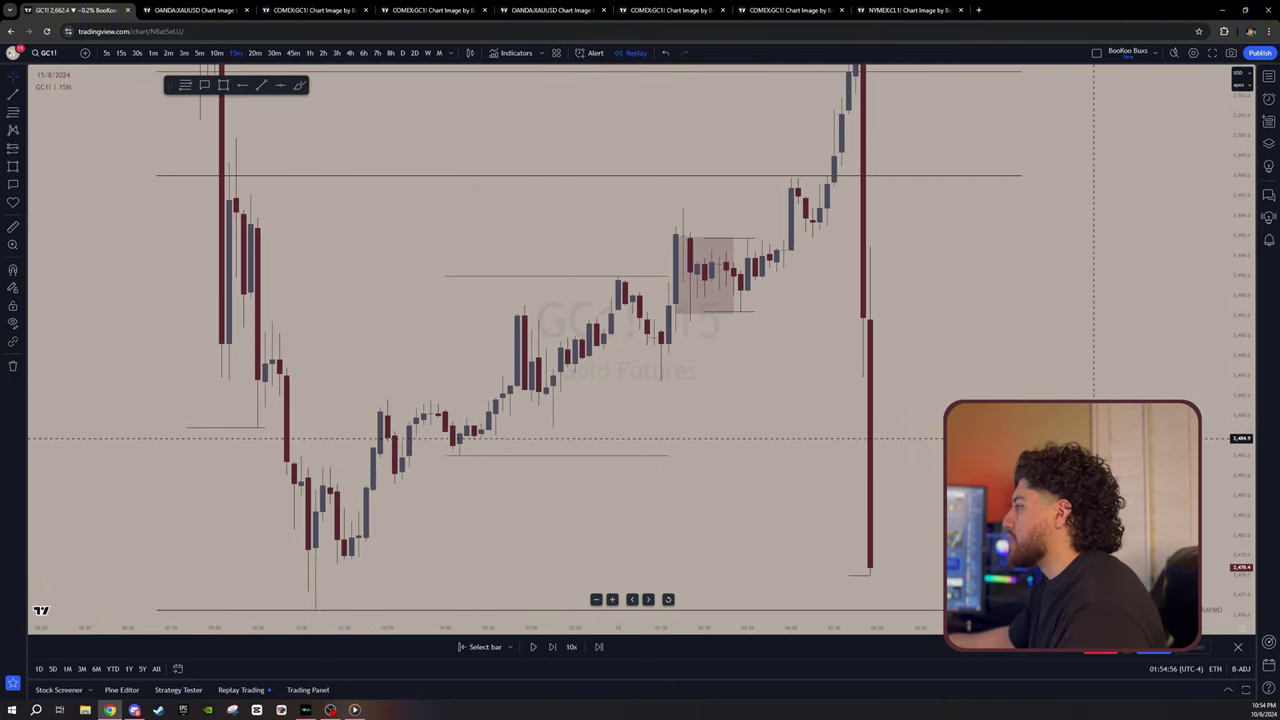
left_click_drag(610, 475, 652, 424)
scroll(594, 392, "up", 1)
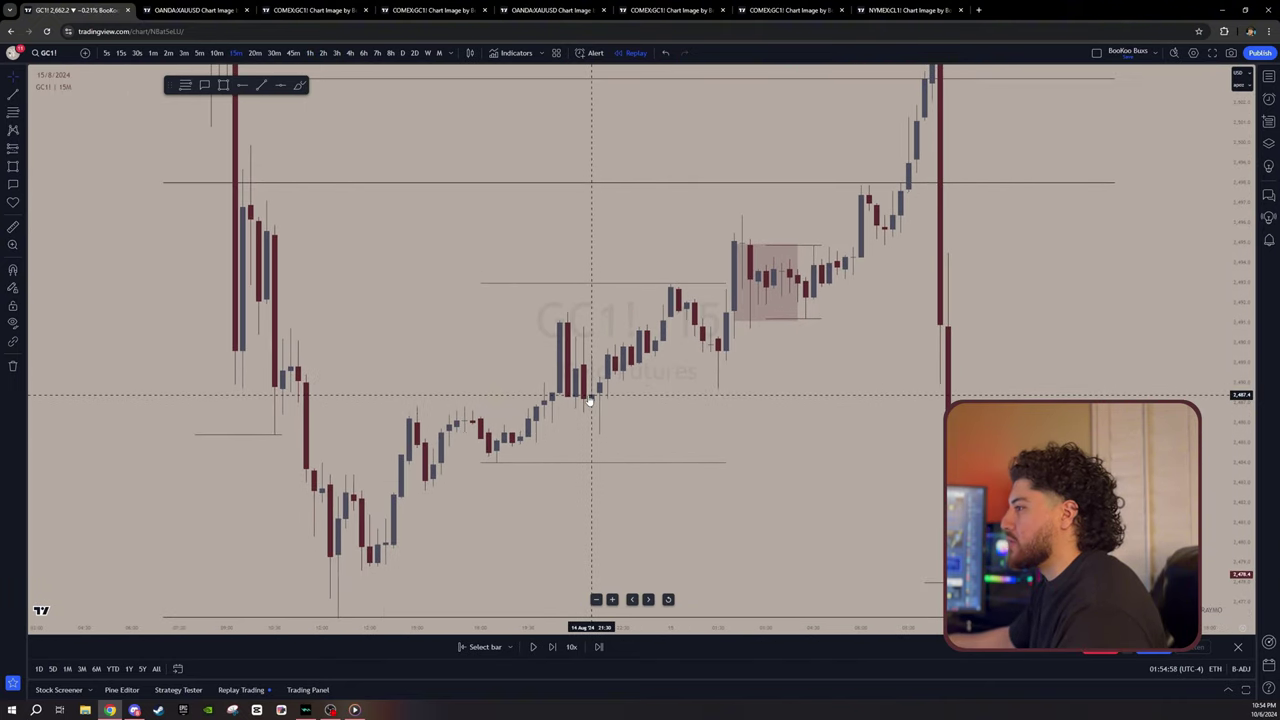
left_click_drag(517, 358, 503, 373)
left_click(11, 368)
left_click(60, 366)
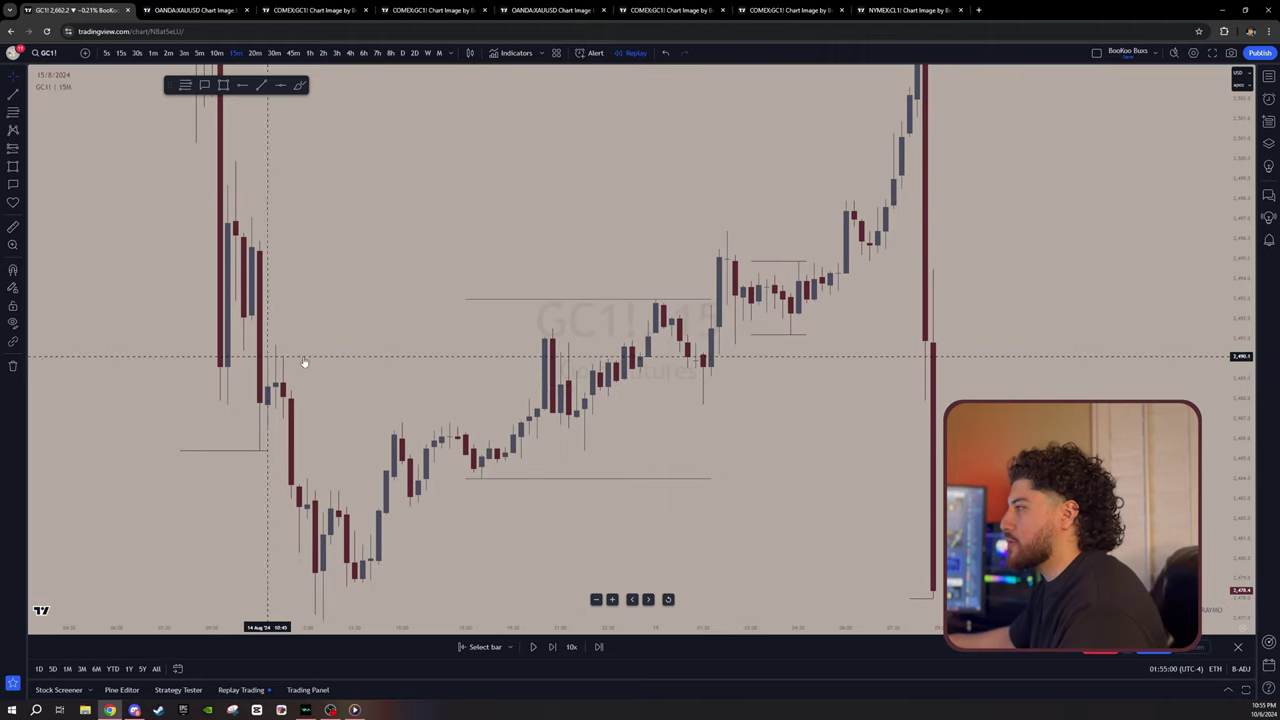
Step: Brush short marks under the early 15 Aug swing low and above the swing high that follows it
left_click_drag(306, 359, 313, 389)
scroll(313, 389, "up", 2)
scroll(620, 420, "up", 3)
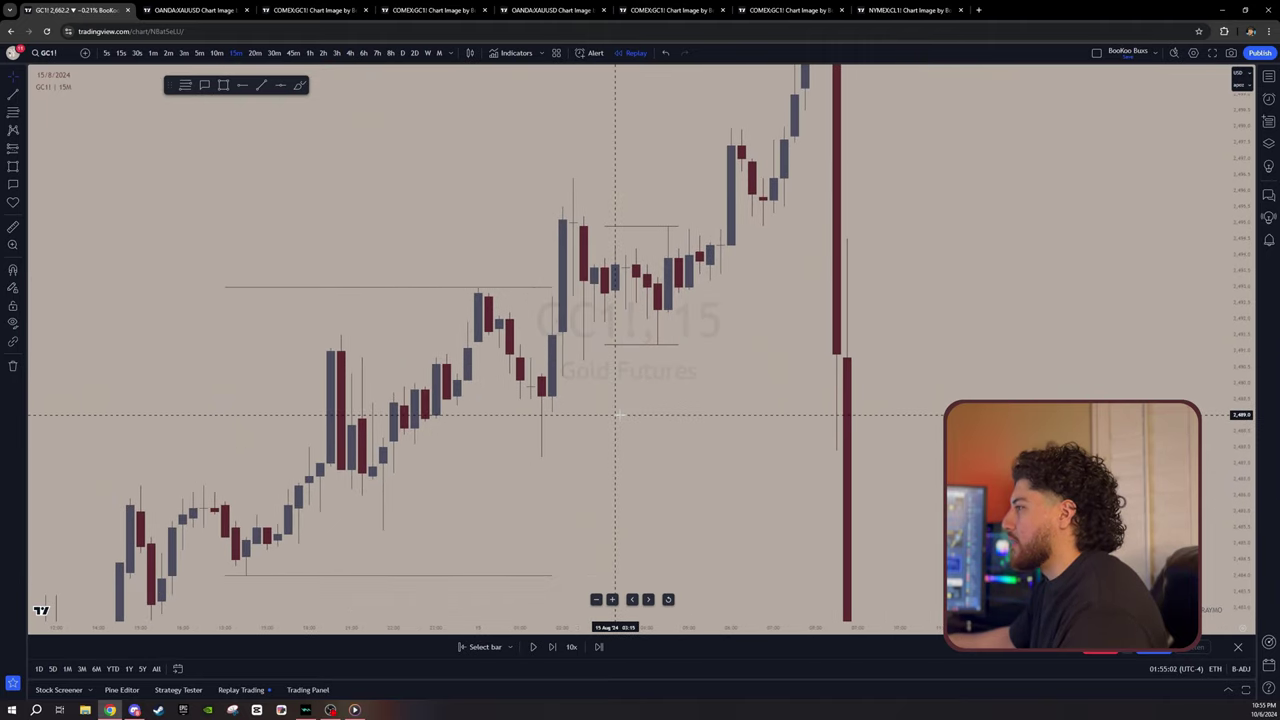
left_click(299, 84)
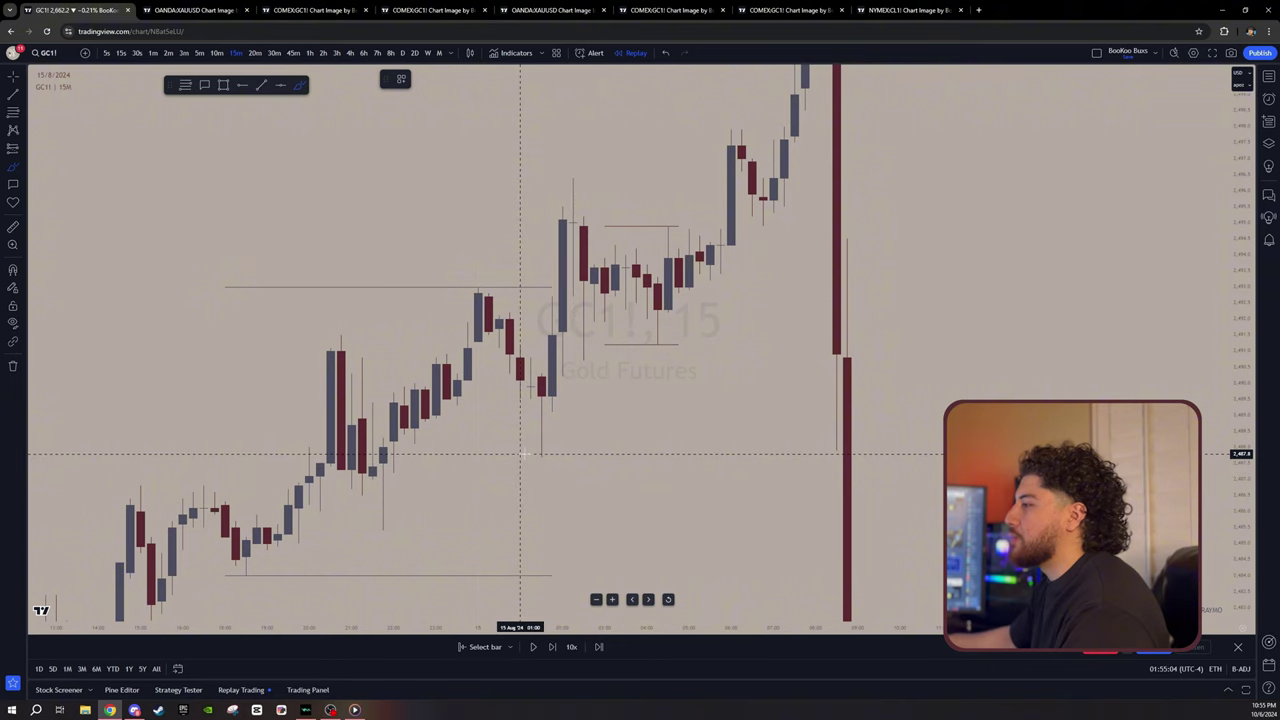
left_click_drag(520, 455, 548, 461)
left_click_drag(562, 177, 582, 174)
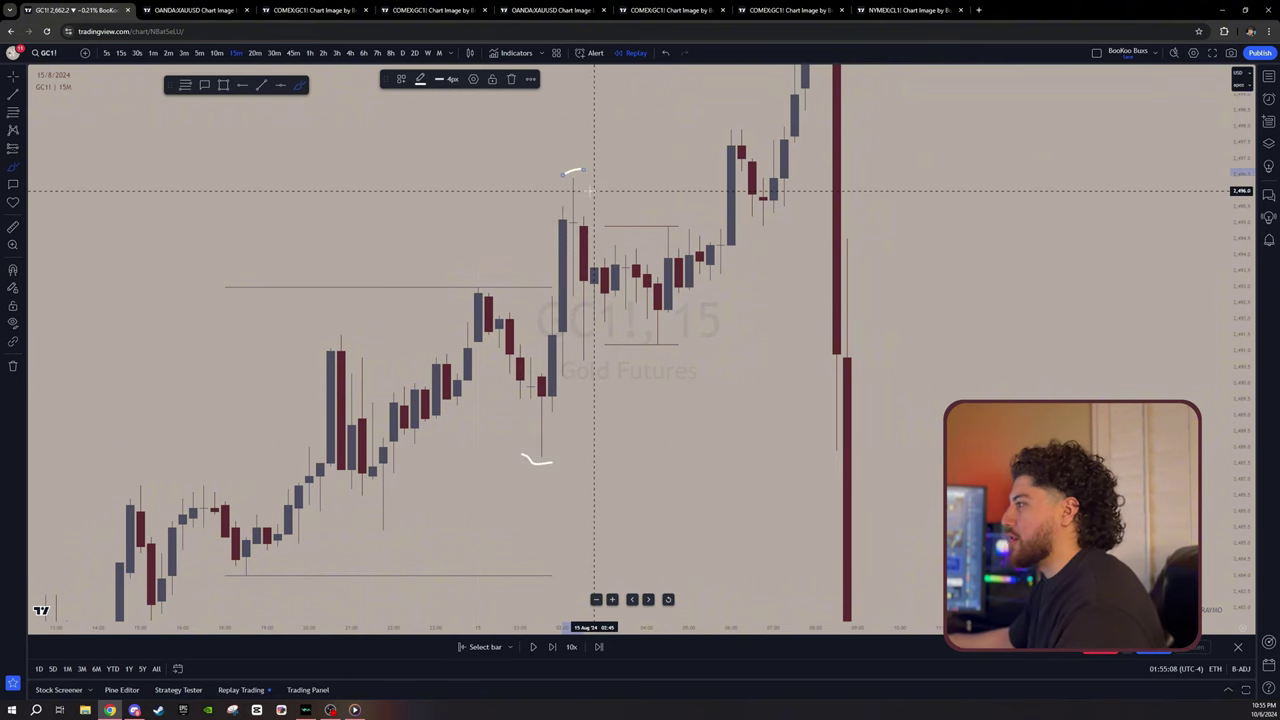
Step: Remove all brush marks and switch the GC1! chart to the 5-minute timeframe
left_click(13, 365)
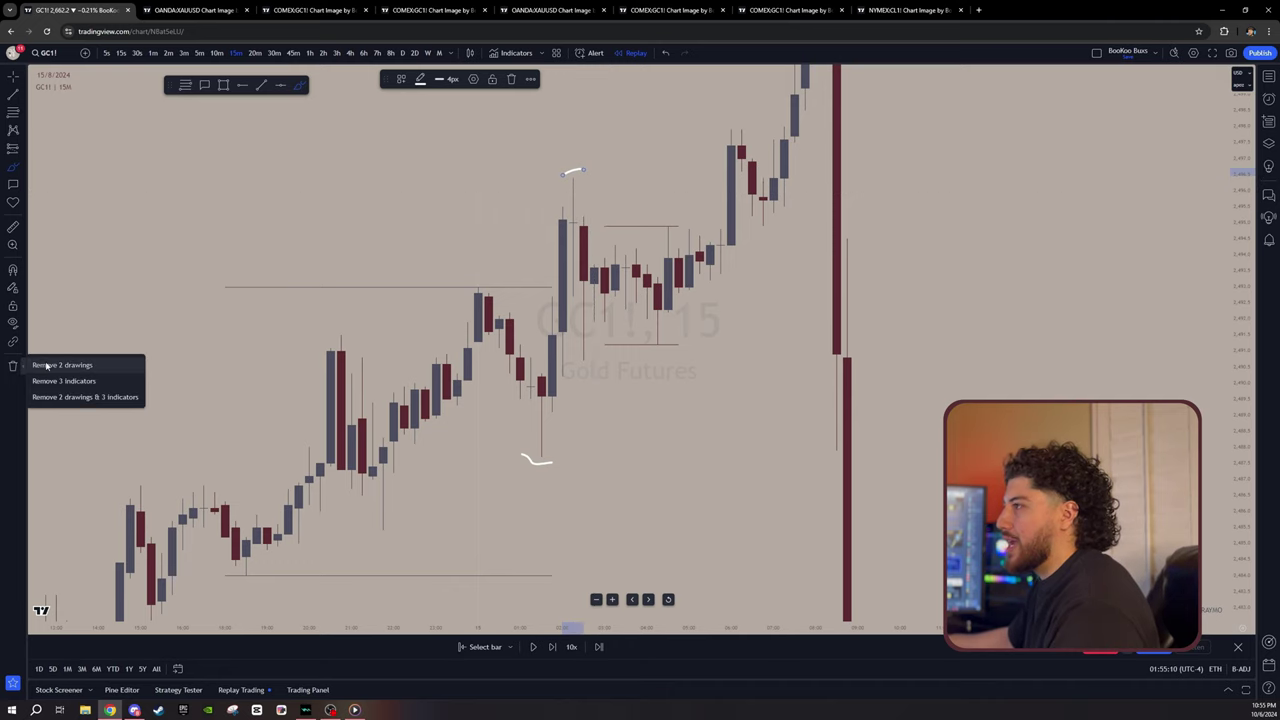
left_click(46, 363)
left_click(199, 52)
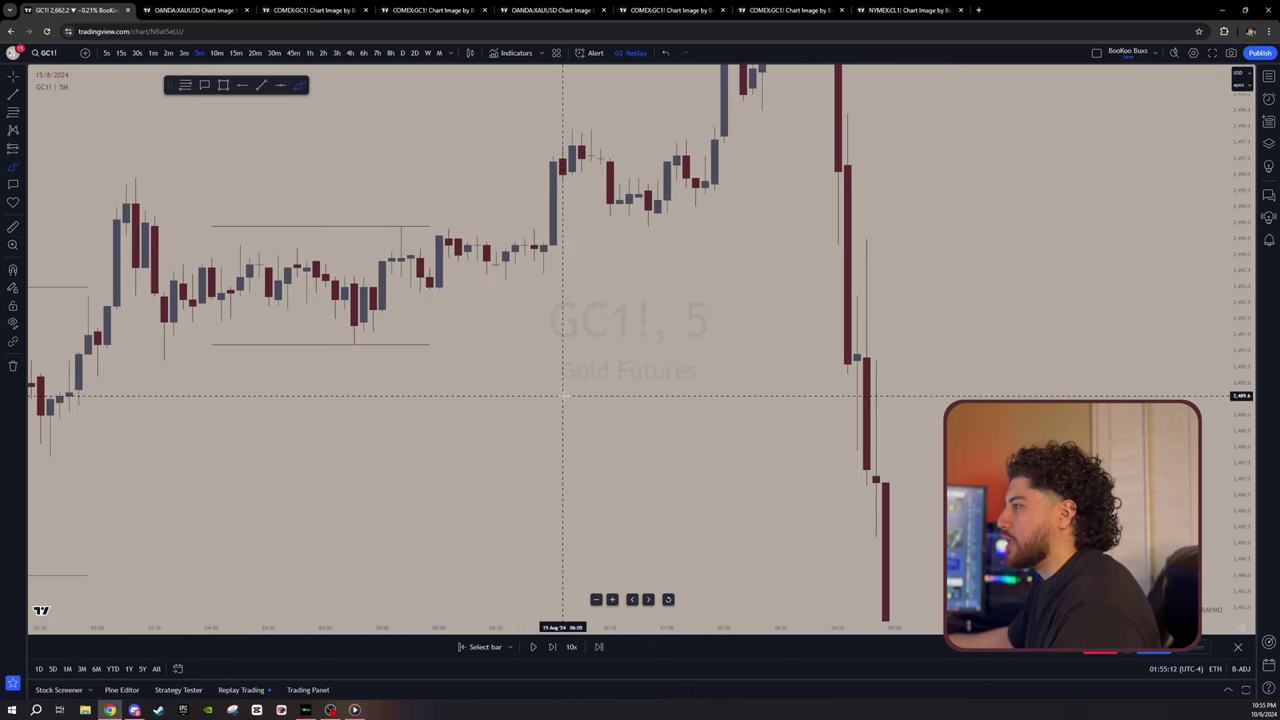
left_click_drag(618, 390, 643, 391)
left_click(13, 366)
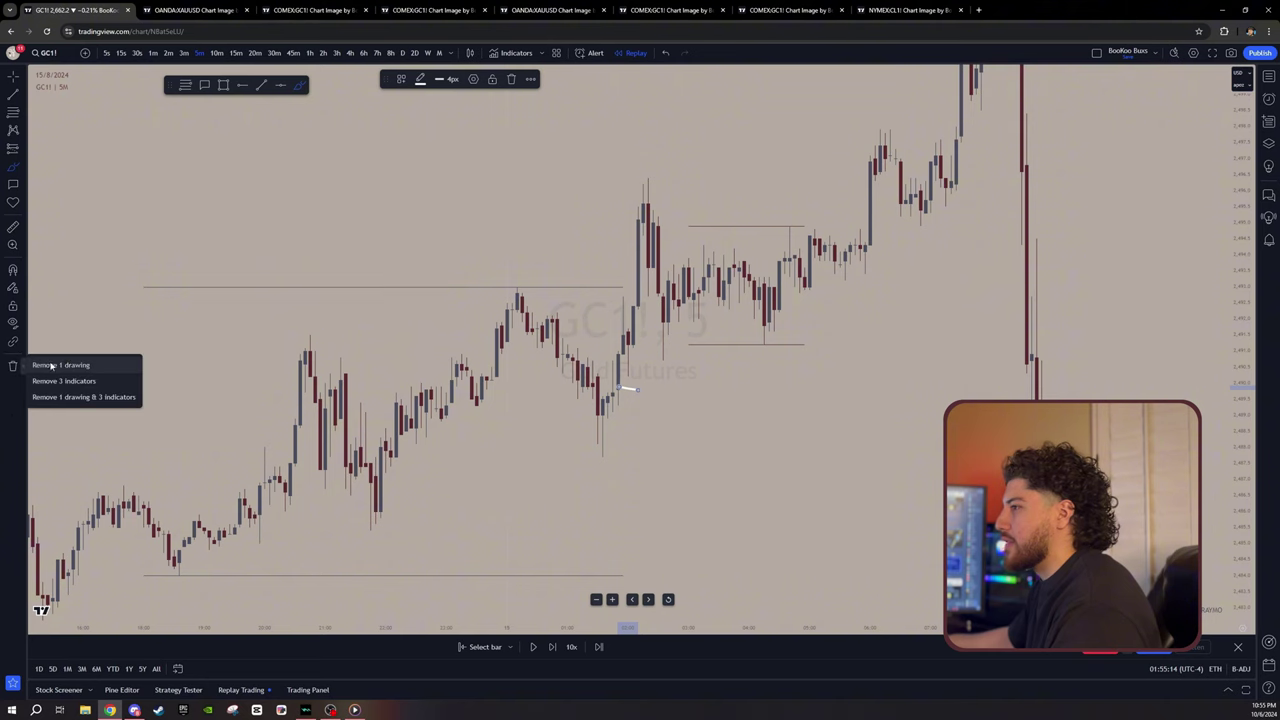
left_click(55, 366)
Step: Look at the saved OANDA XAUUSD chart snapshot for comparison
scroll(745, 237, "up", 3)
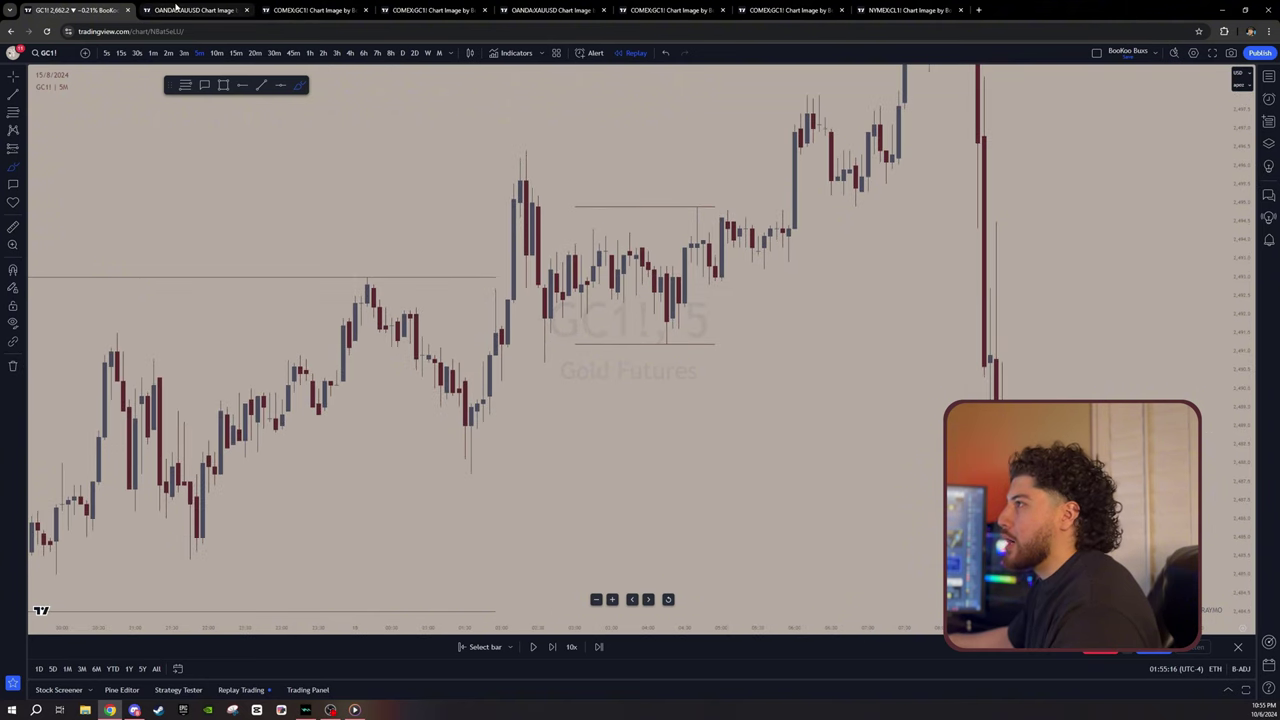
left_click(176, 8)
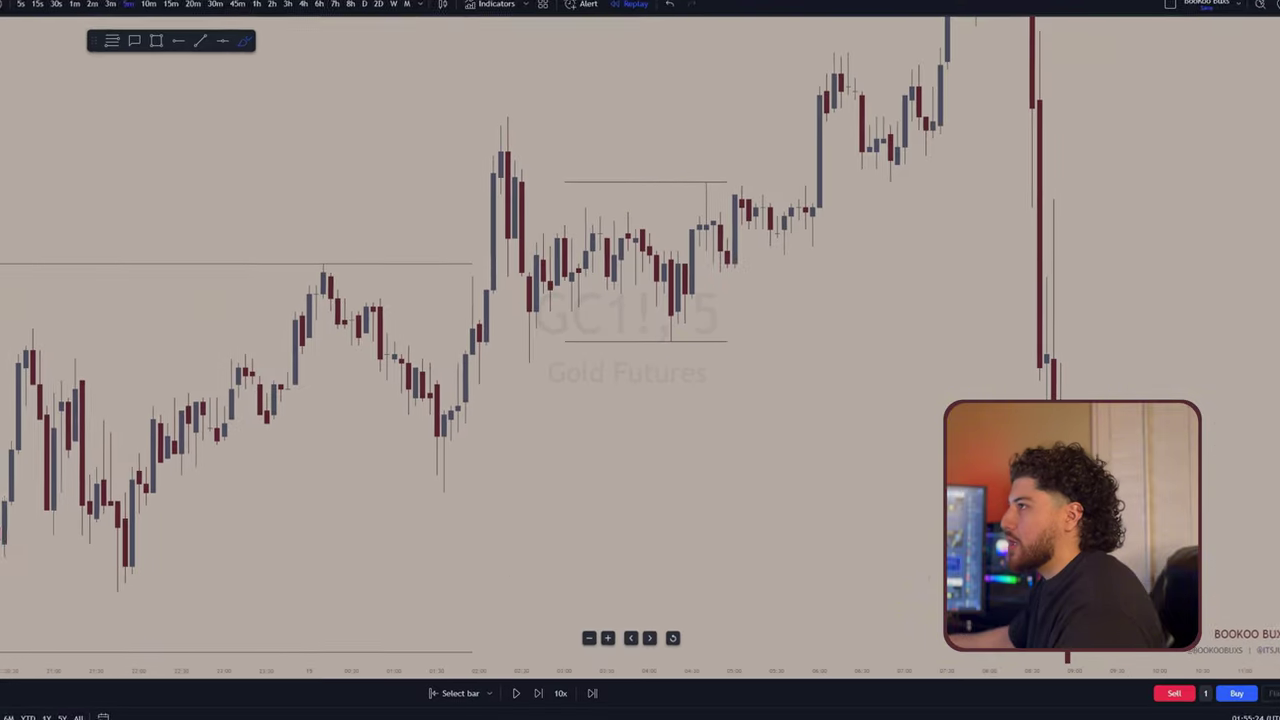
Step: Draw a Fibonacci retracement on the 5-minute GC1! chart from the swing low near 01:30 on 15 Aug to the next swing high
left_click_drag(1201, 425, 1195, 455)
left_click_drag(1272, 450, 1272, 415)
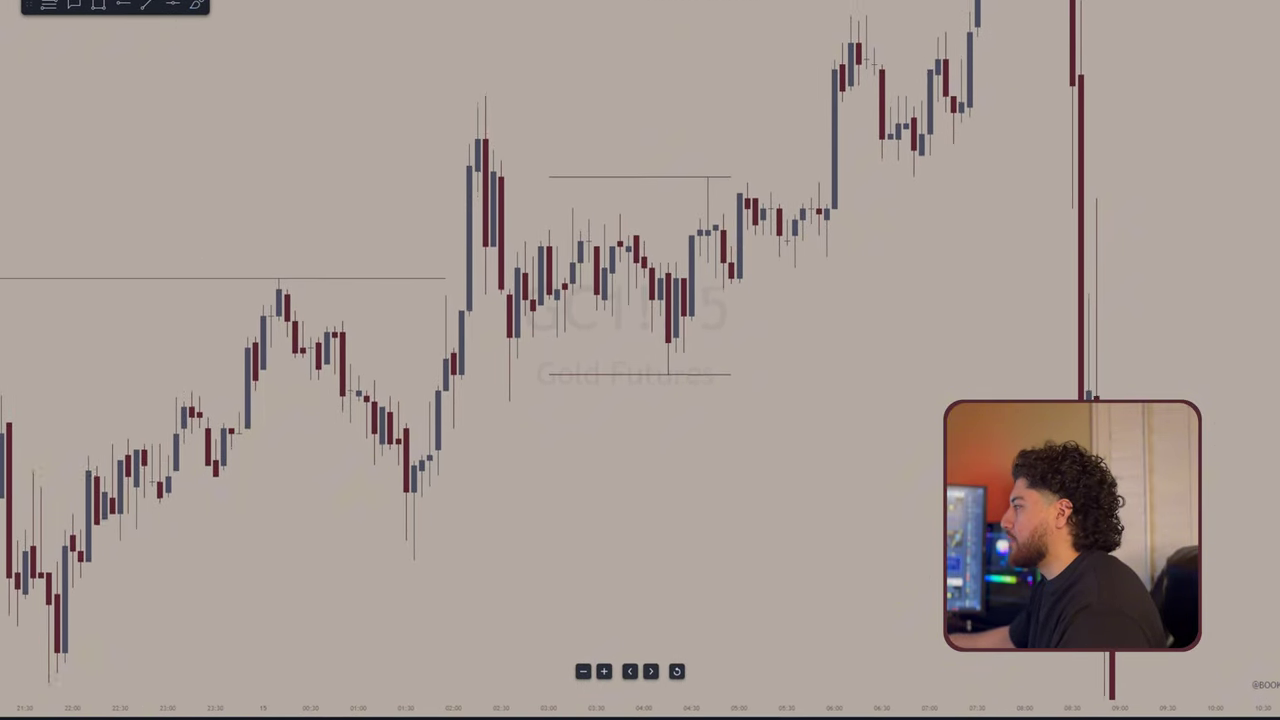
scroll(770, 427, "up", 1)
left_click_drag(770, 427, 855, 384)
left_click(48, 4)
left_click(401, 523)
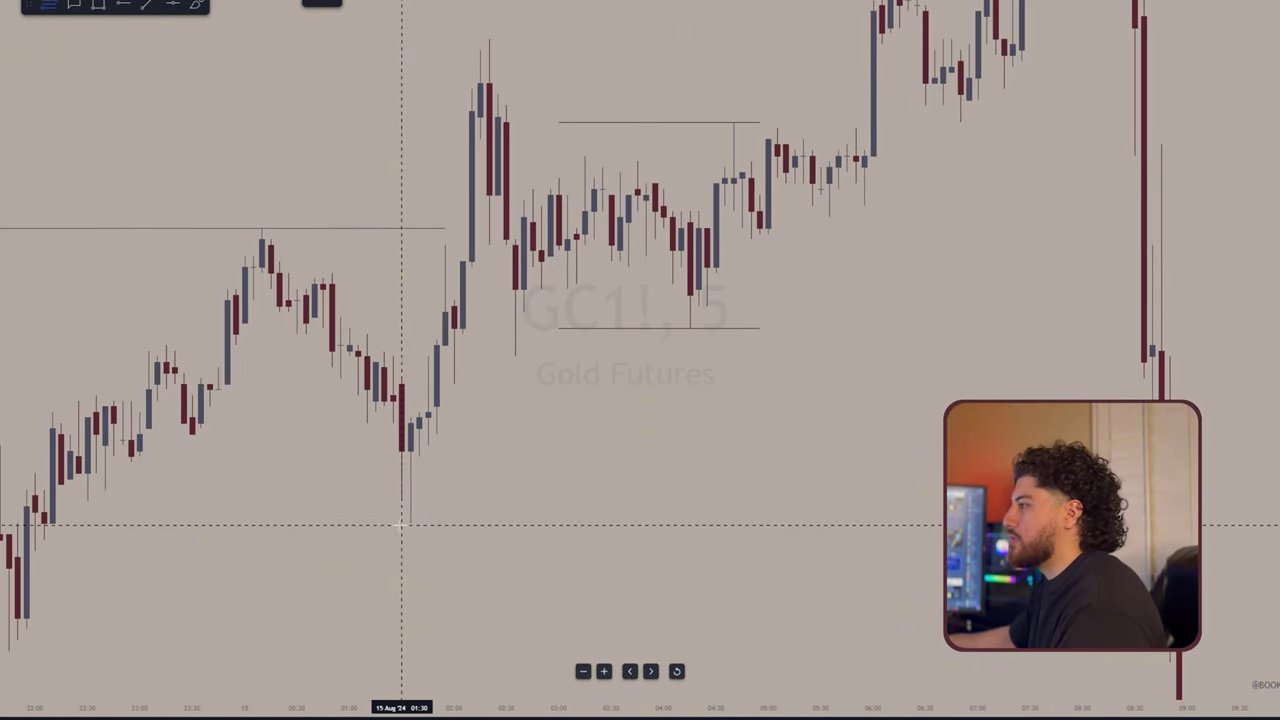
left_click(829, 38)
left_click_drag(472, 173, 580, 203)
scroll(630, 395, "up", 2)
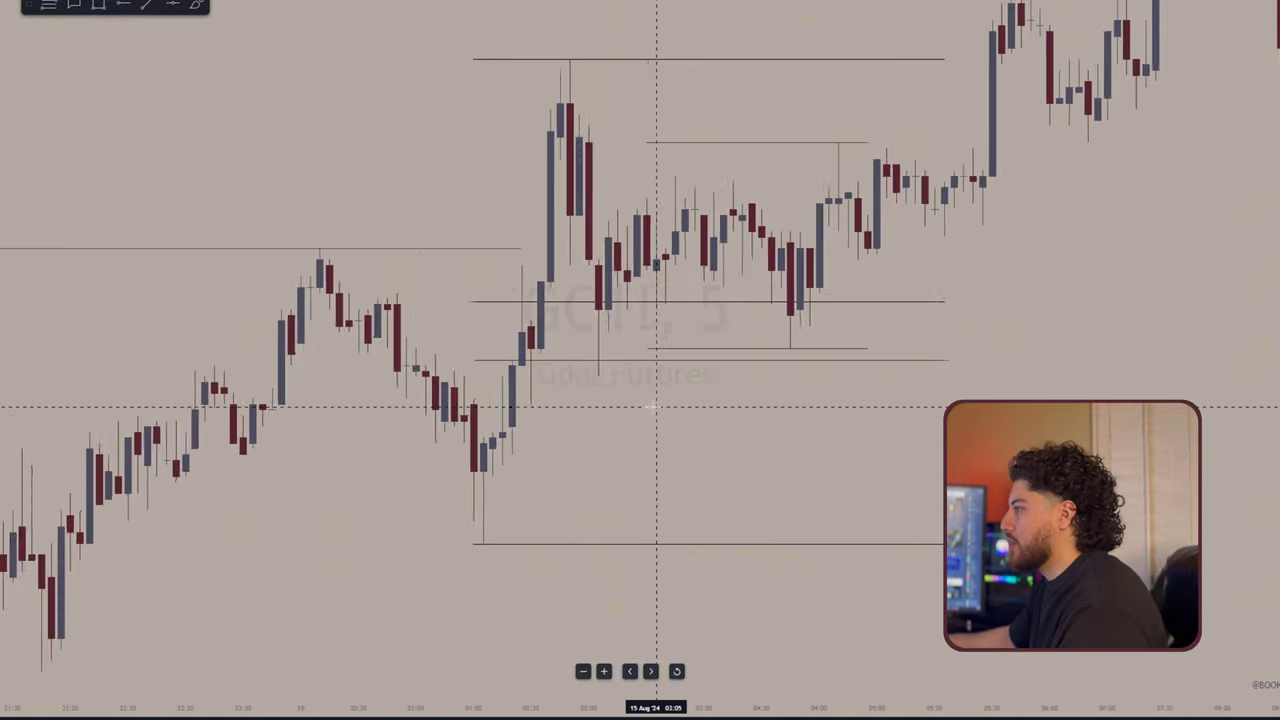
Step: Draw a rectangle from 01:55 to about 02:45 around the lower middle retracement level, and delete it
left_click(98, 4)
left_click(433, 322)
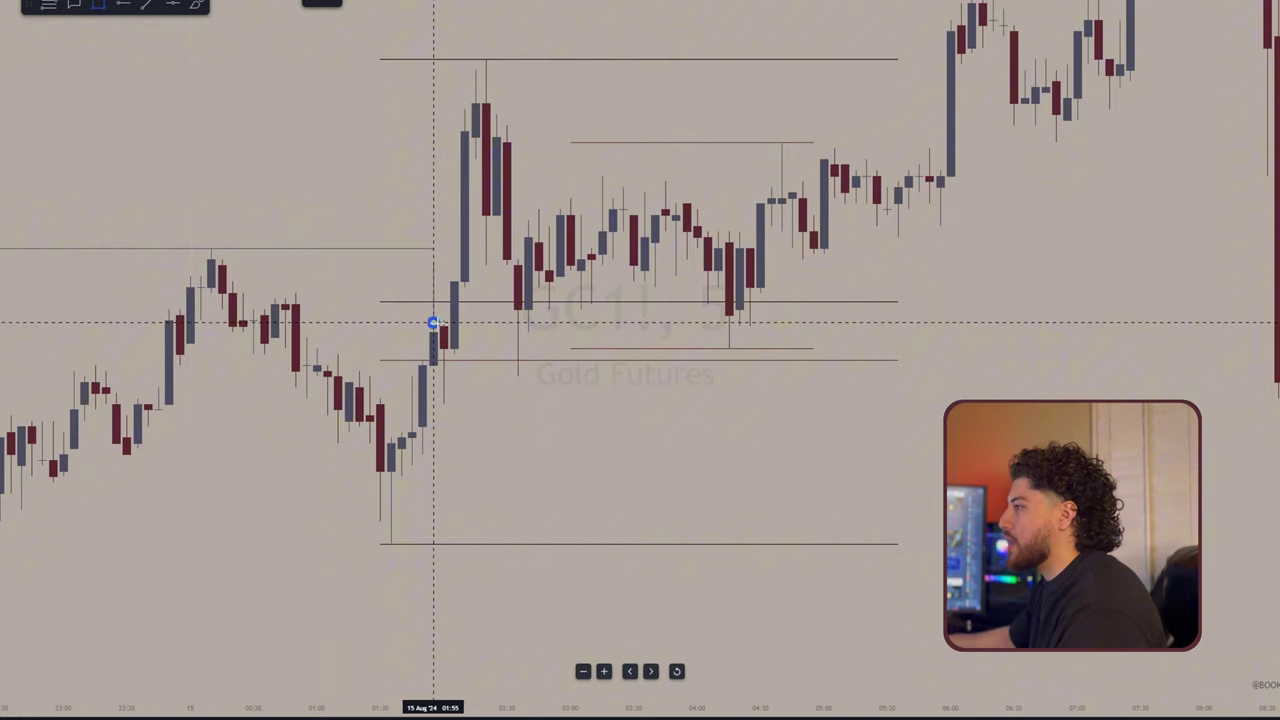
left_click(538, 405)
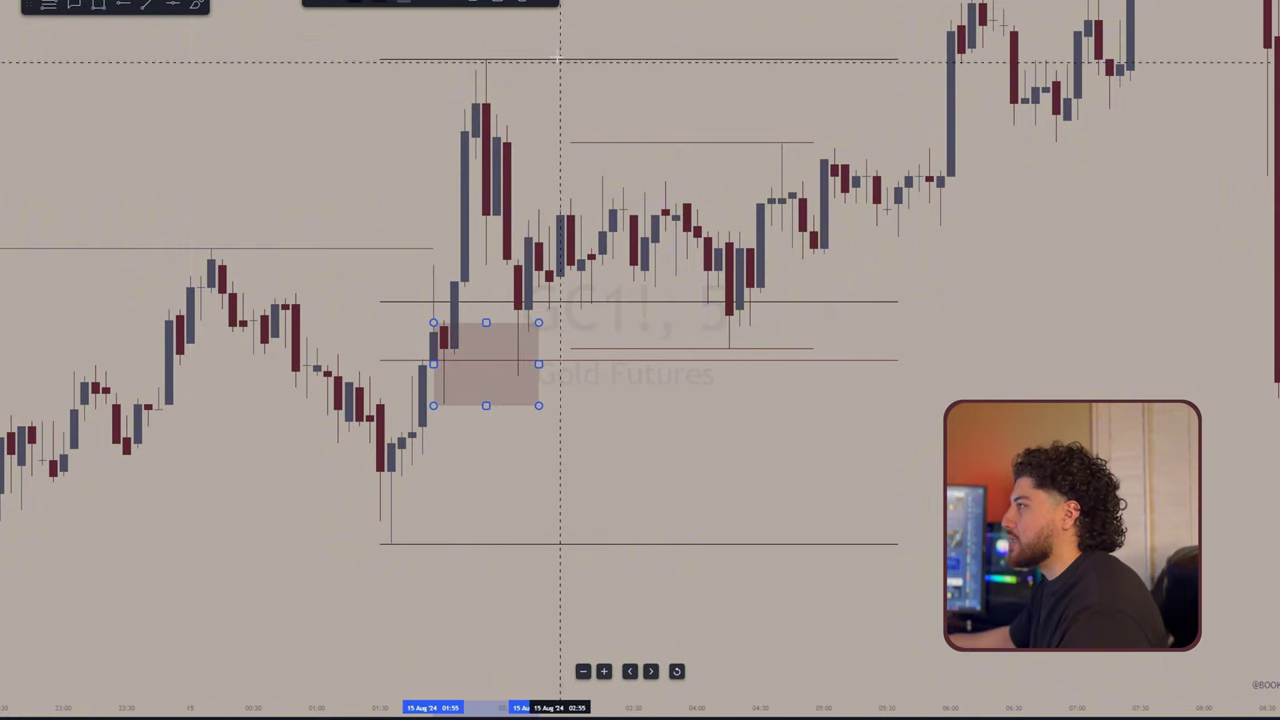
left_click(522, 2)
left_click_drag(590, 248, 562, 346)
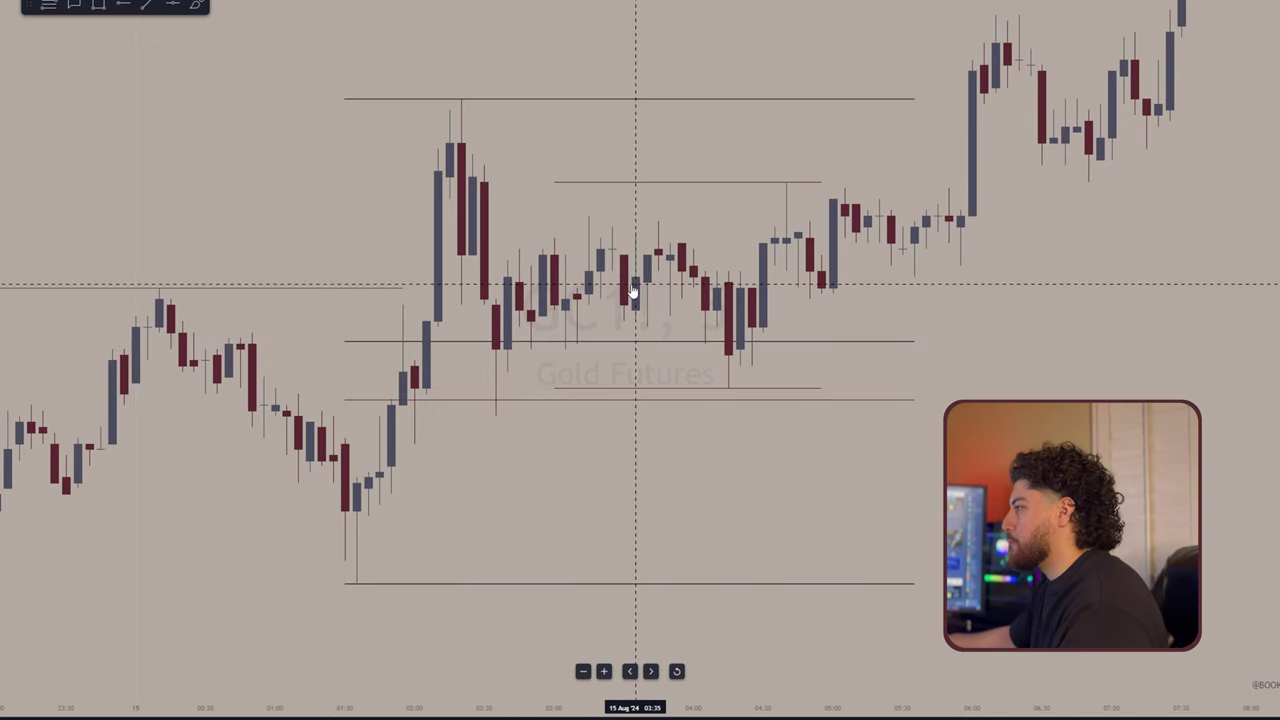
left_click(636, 295)
left_click_drag(632, 312, 630, 320)
left_click(599, 329)
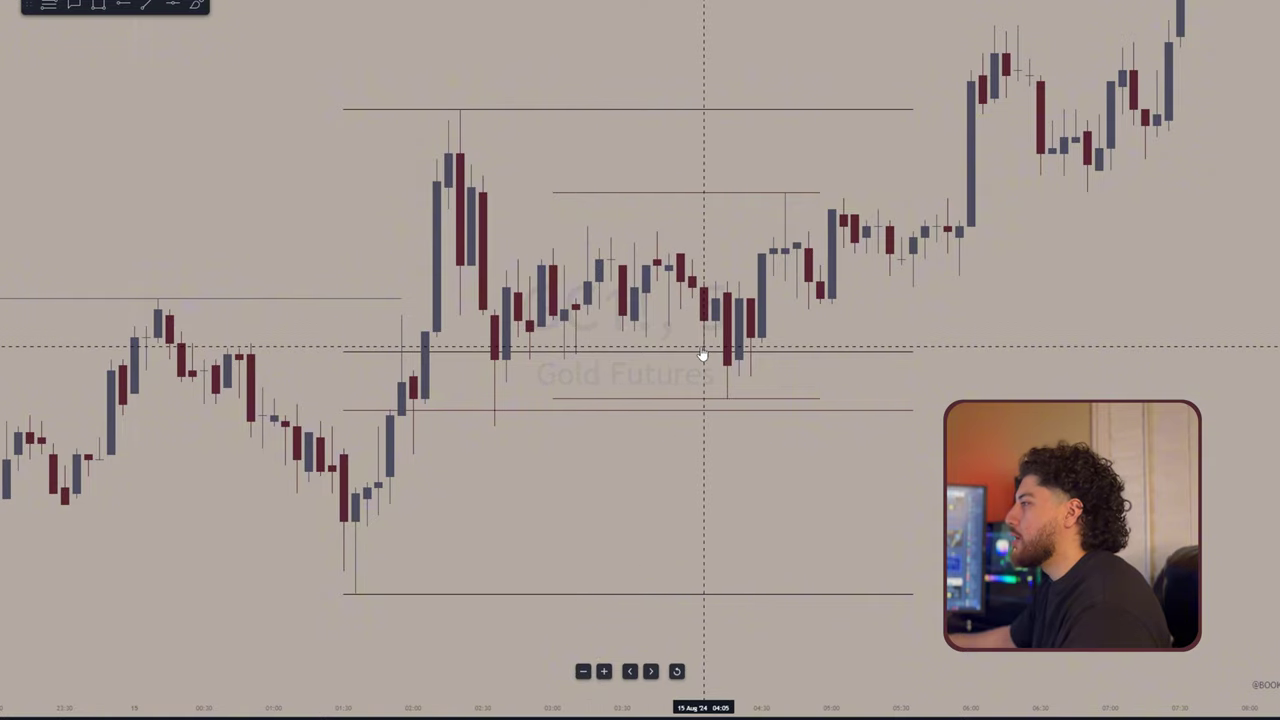
Step: Draw a trend line on the 5-minute GC1! chart from the 02:35 swing low to the 04:15 candle on 15 Aug
left_click_drag(1270, 435, 1270, 450)
scroll(1025, 471, "down", 1)
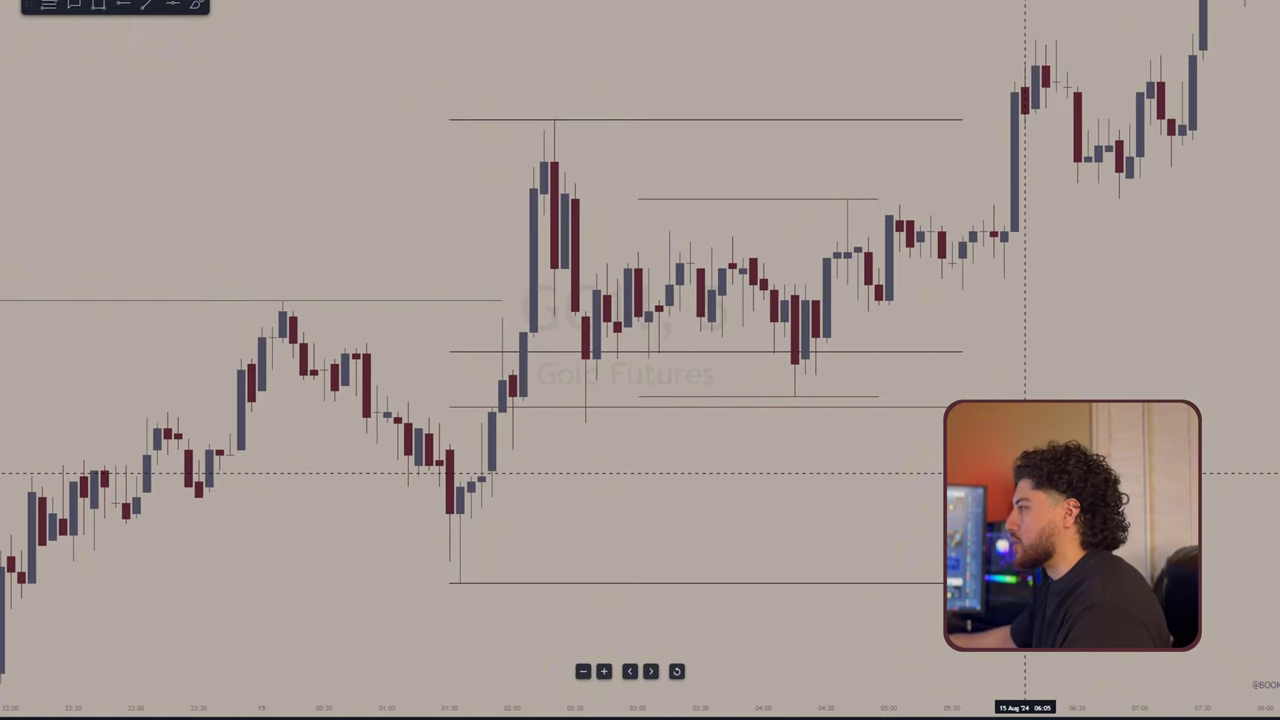
left_click_drag(1023, 471, 1009, 479)
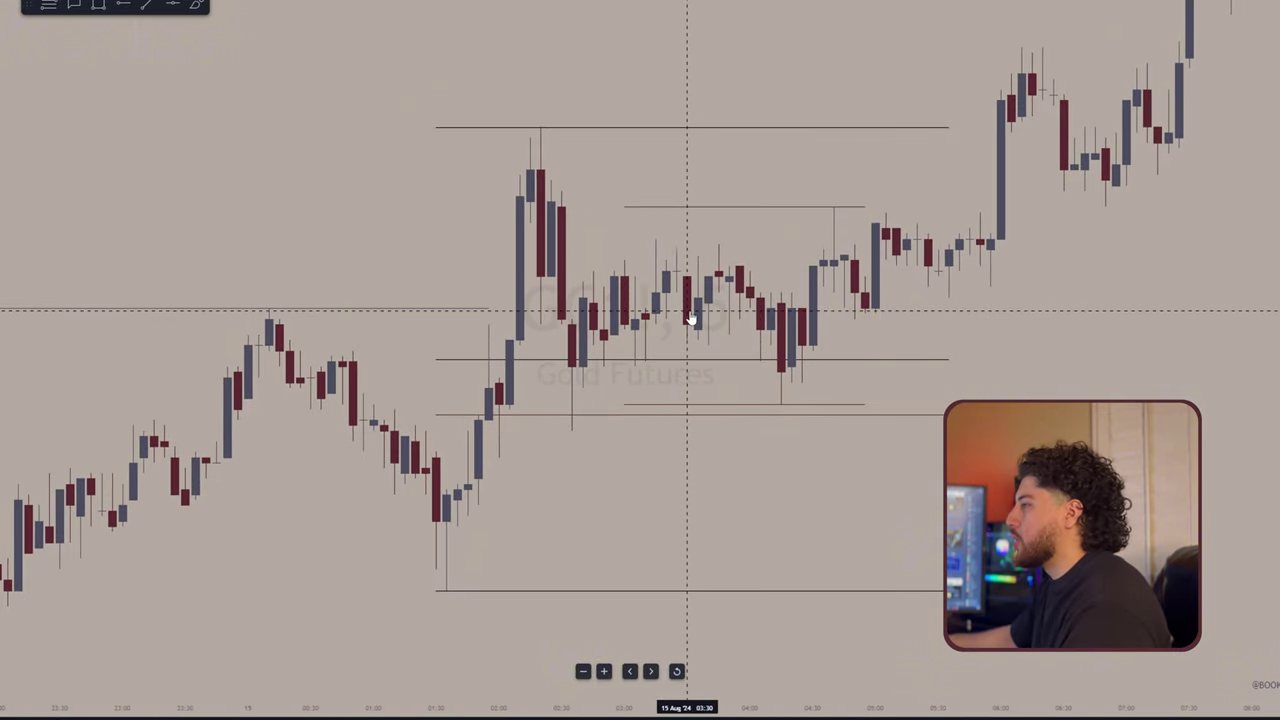
left_click(146, 5)
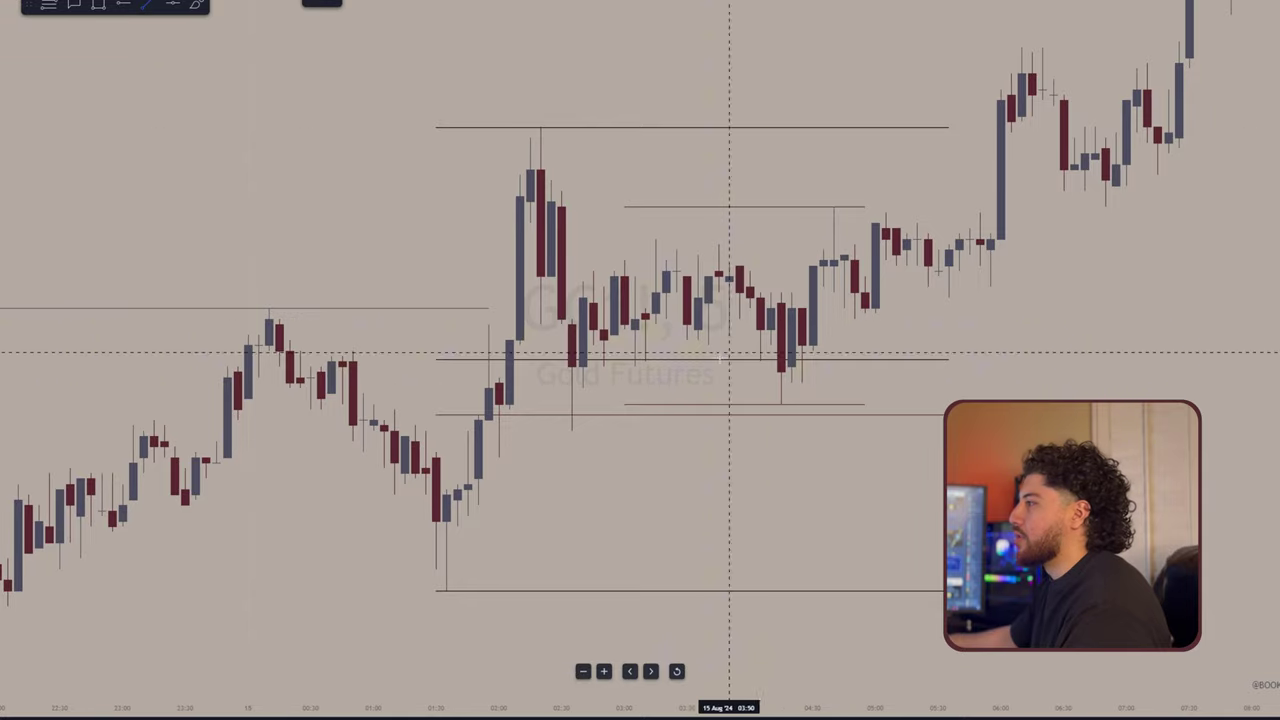
left_click(603, 373)
left_click(781, 327)
left_click_drag(603, 373, 571, 433)
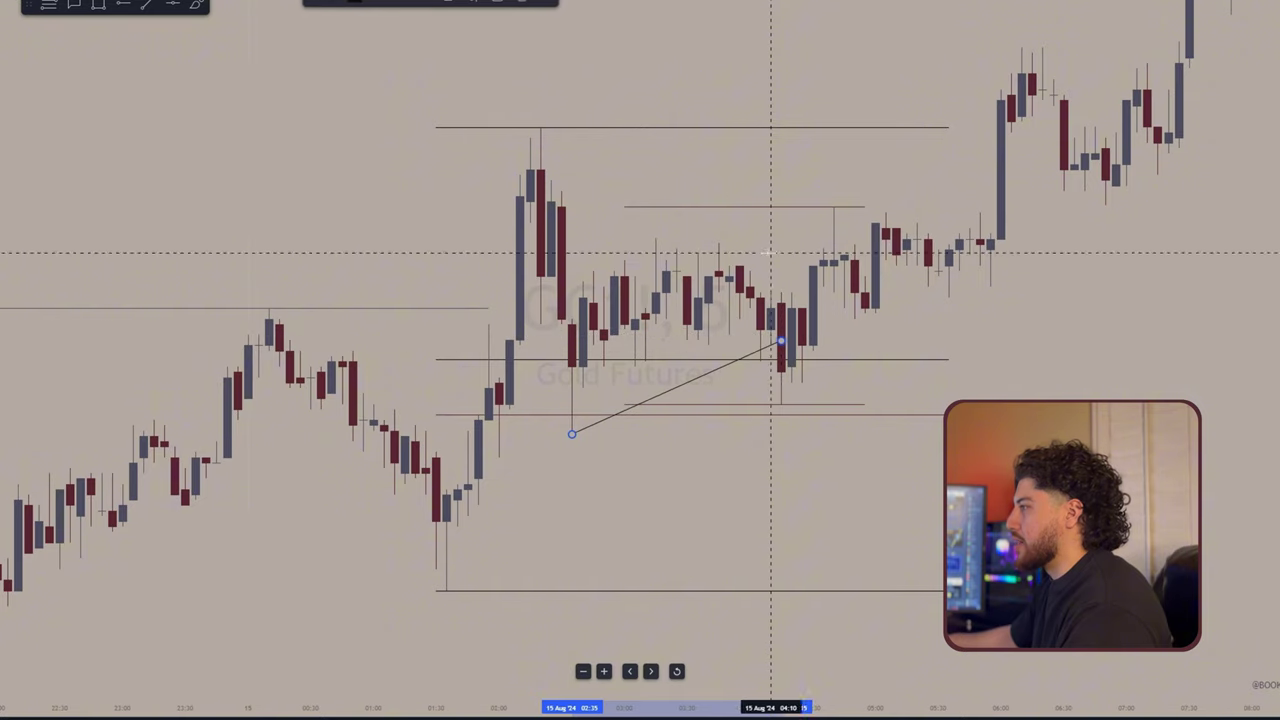
Step: Apply the LIQUIDITY template with the $$$ label to the new trend line
double_click(707, 376)
left_click(561, 488)
left_click(557, 647)
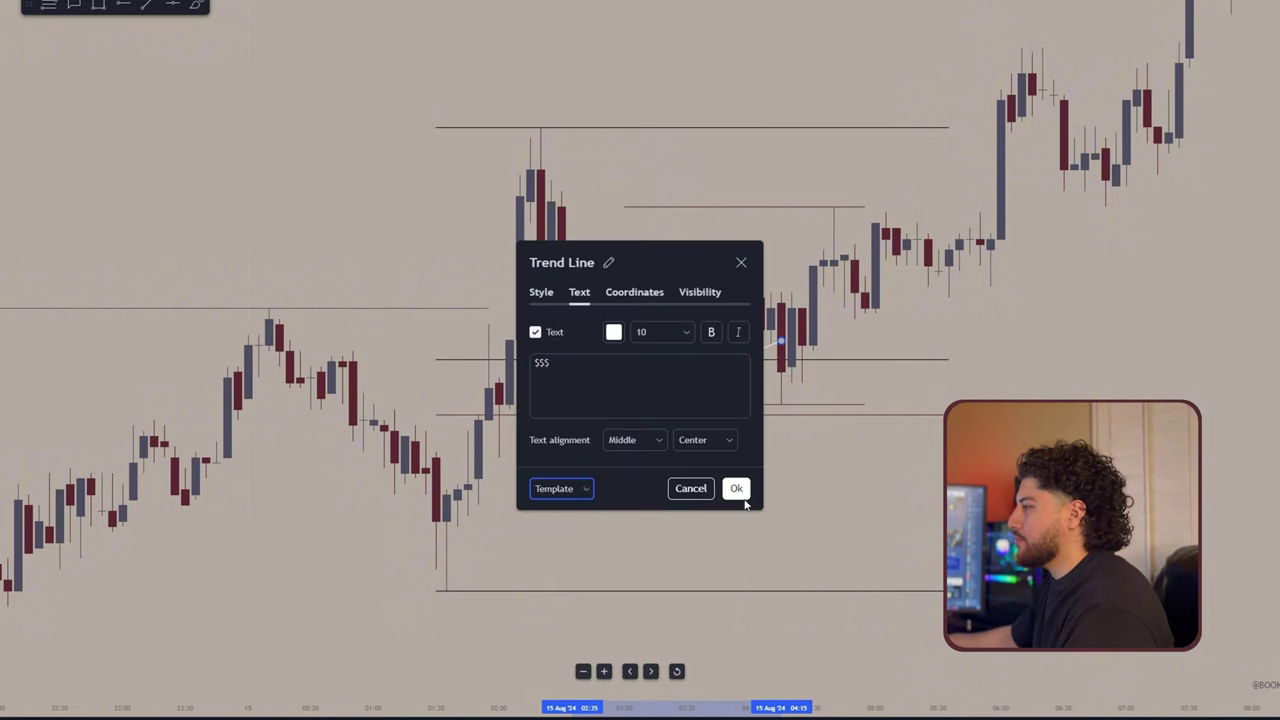
left_click(736, 488)
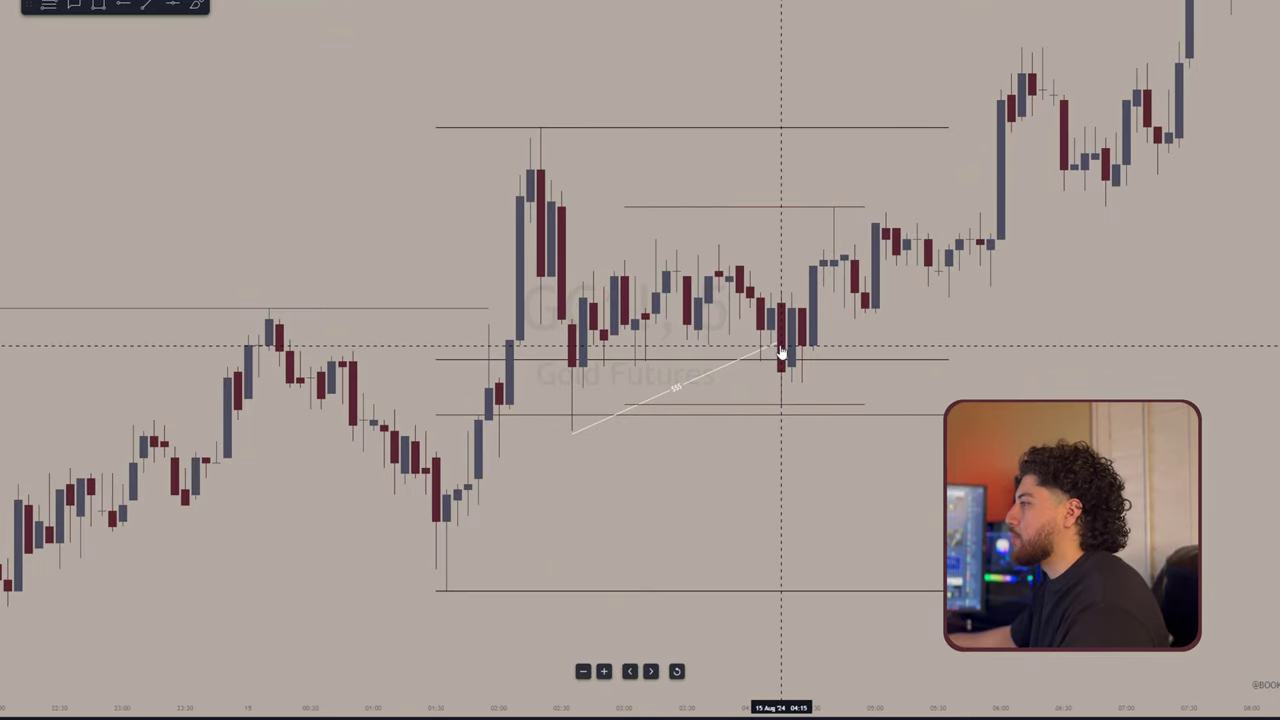
Step: Reposition the $$$ line's endpoints to 02:45 and 04:20 so it runs nearly flat along the range lows
left_click(813, 345)
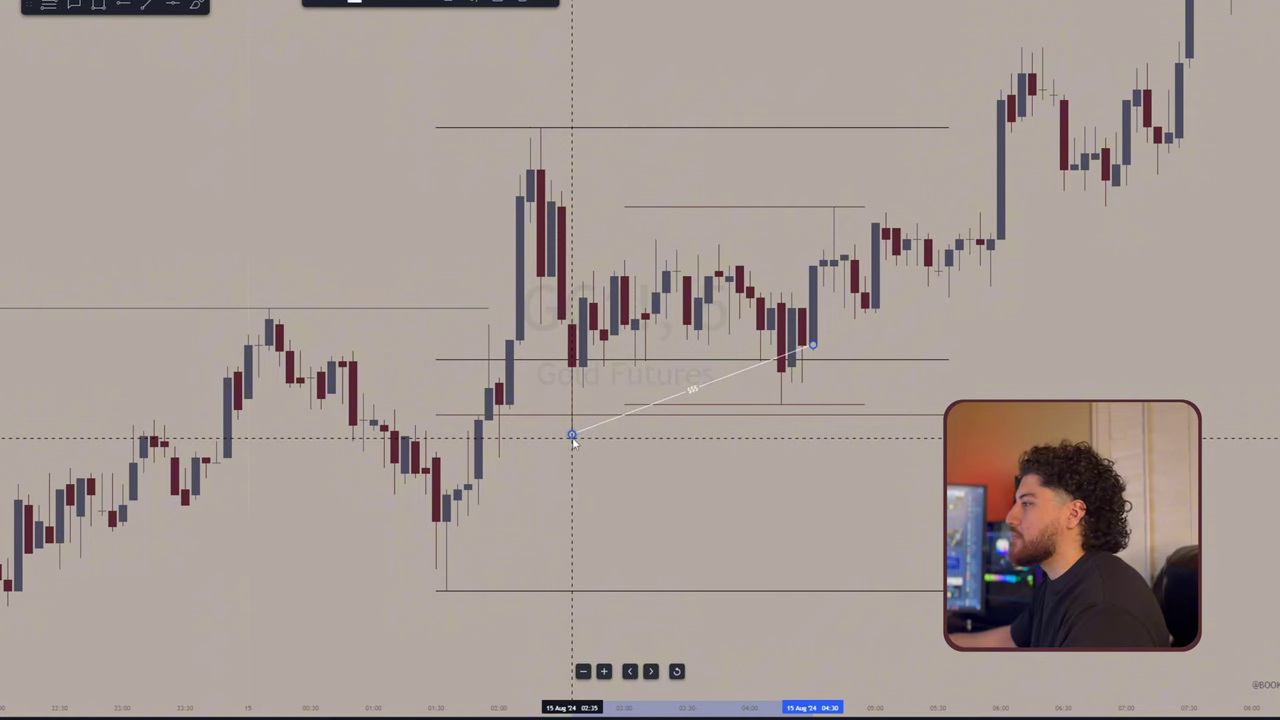
left_click_drag(572, 434, 594, 374)
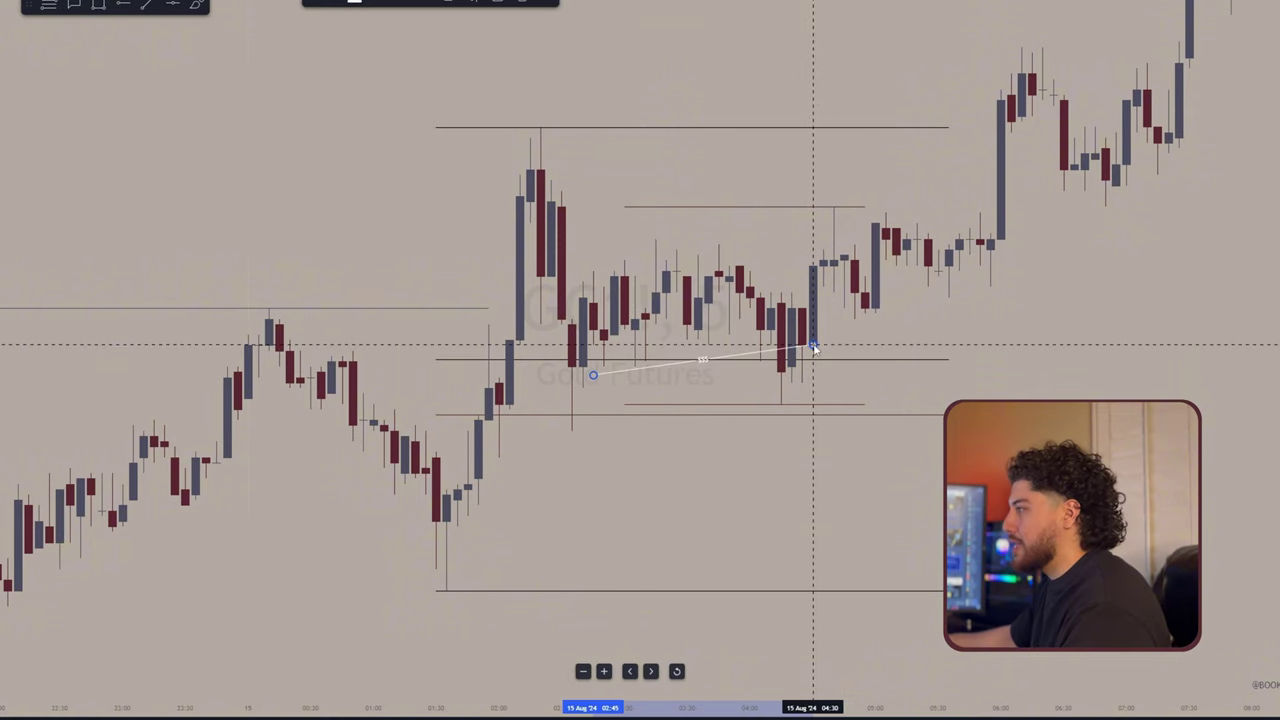
left_click_drag(812, 345, 791, 371)
left_click_drag(593, 375, 593, 369)
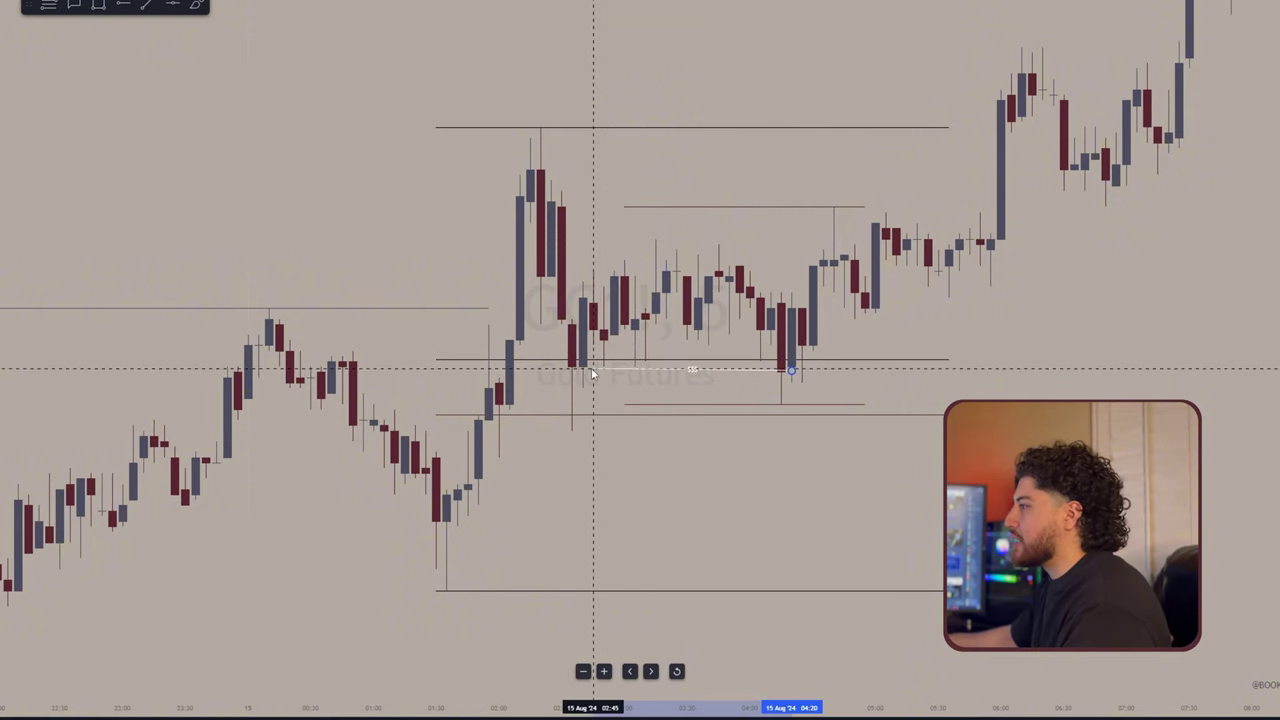
left_click_drag(1279, 517, 1279, 486)
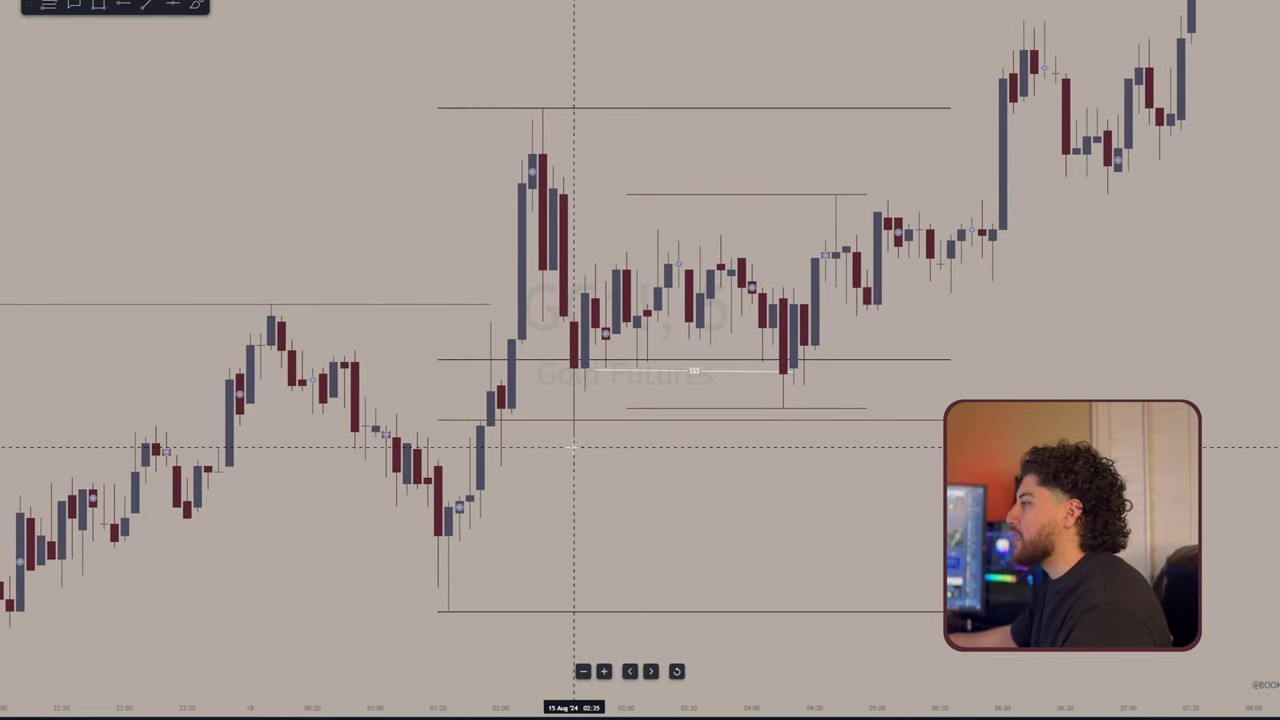
mouse_move(786, 486)
left_mouse_down()
mouse_move(808, 486)
mouse_move(740, 500)
left_mouse_up()
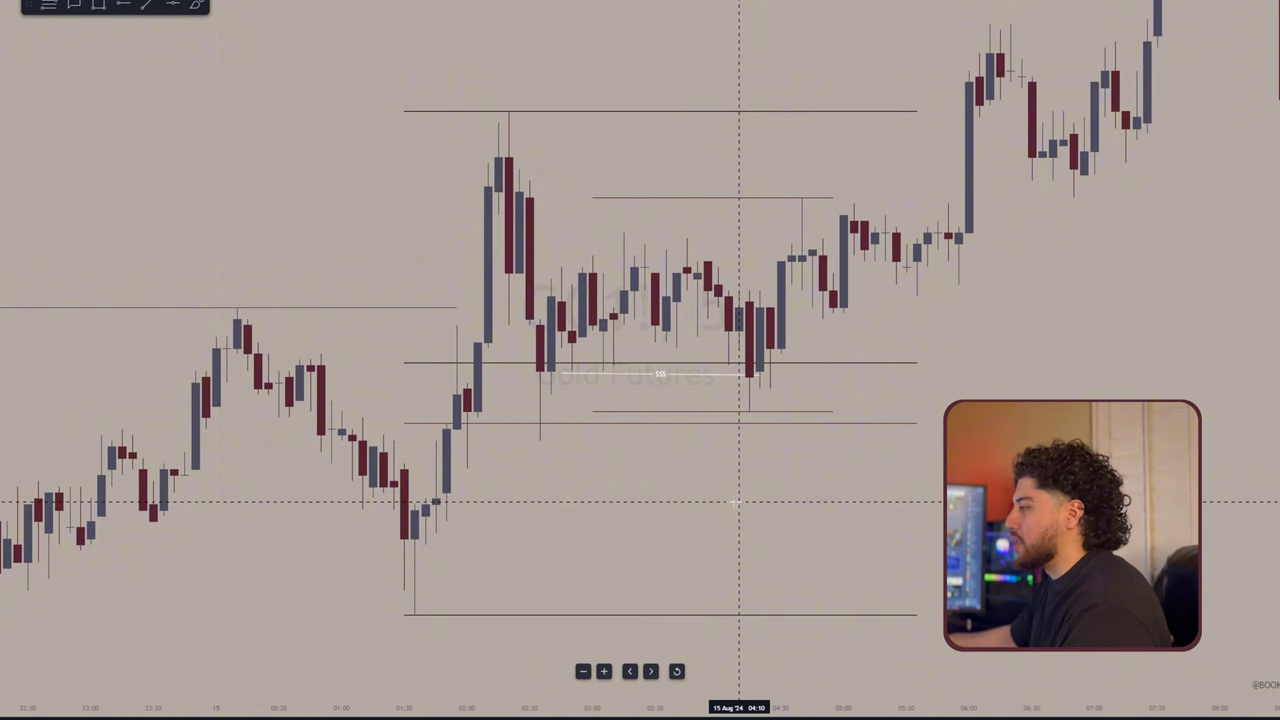
left_click_drag(1279, 526, 1279, 547)
left_click_drag(1022, 490, 1052, 499)
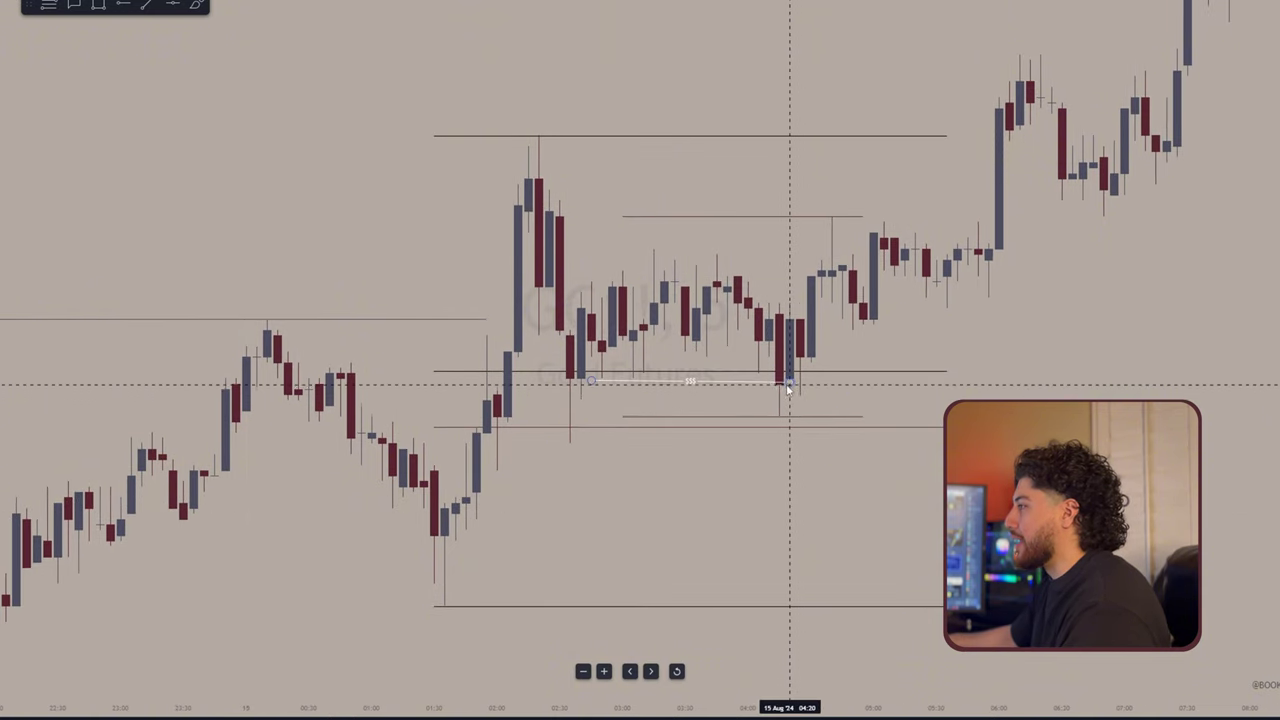
mouse_move(788, 386)
left_mouse_down()
mouse_move(769, 377)
mouse_move(789, 369)
left_mouse_up()
left_click_drag(717, 346, 690, 352)
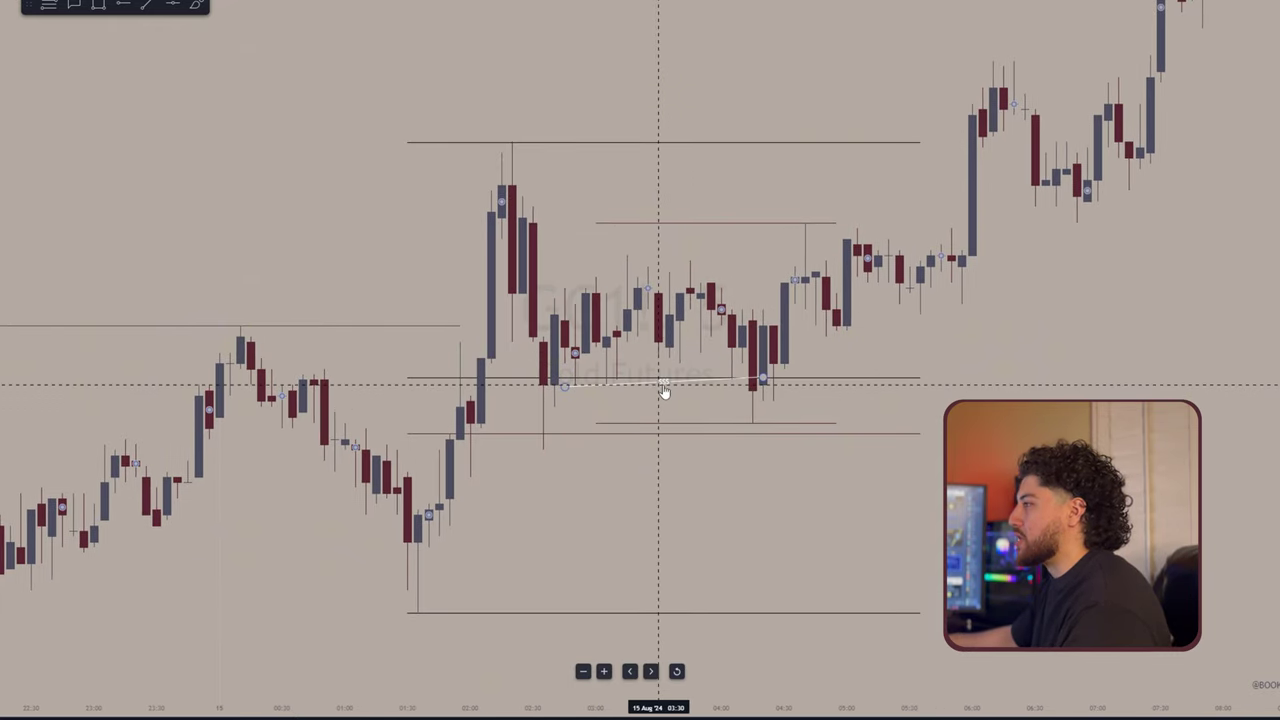
Step: Draw a horizontal trend line along the range highs from 03:10 to 04:45 and apply the LIQUIDITY template
left_click(145, 5)
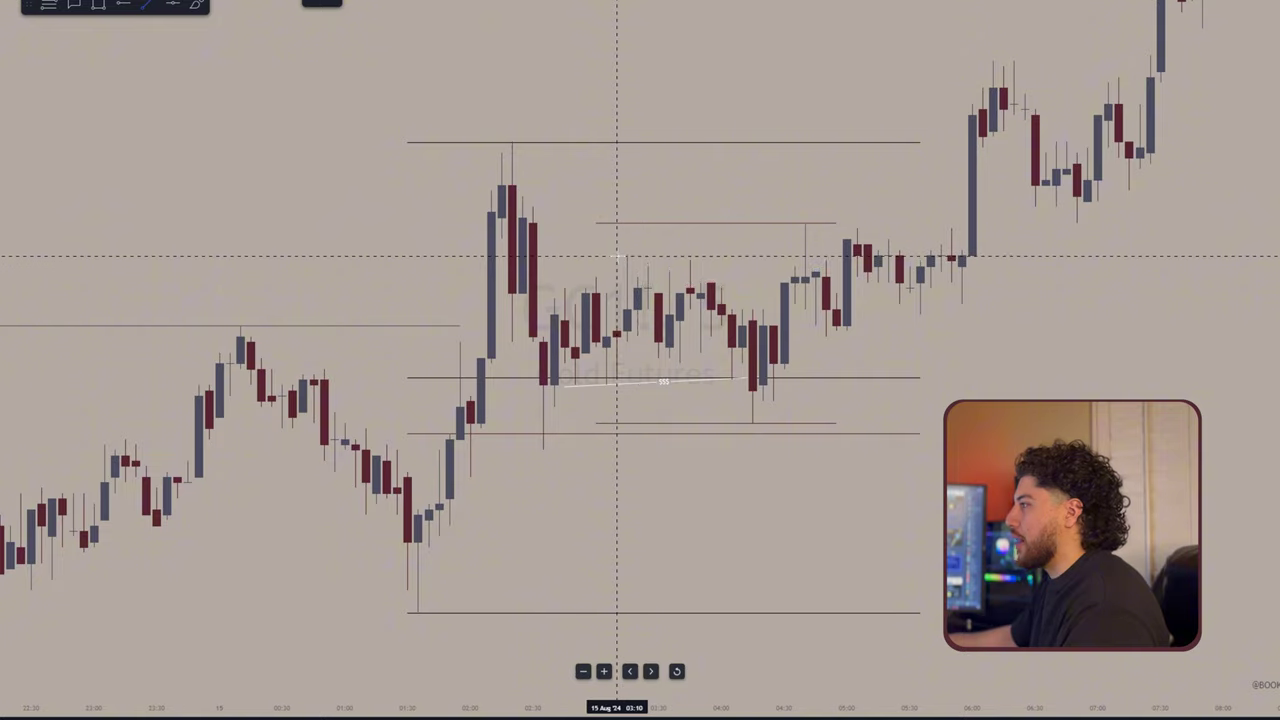
mouse_move(617, 257)
left_mouse_down()
mouse_move(843, 257)
mouse_move(815, 257)
left_mouse_up()
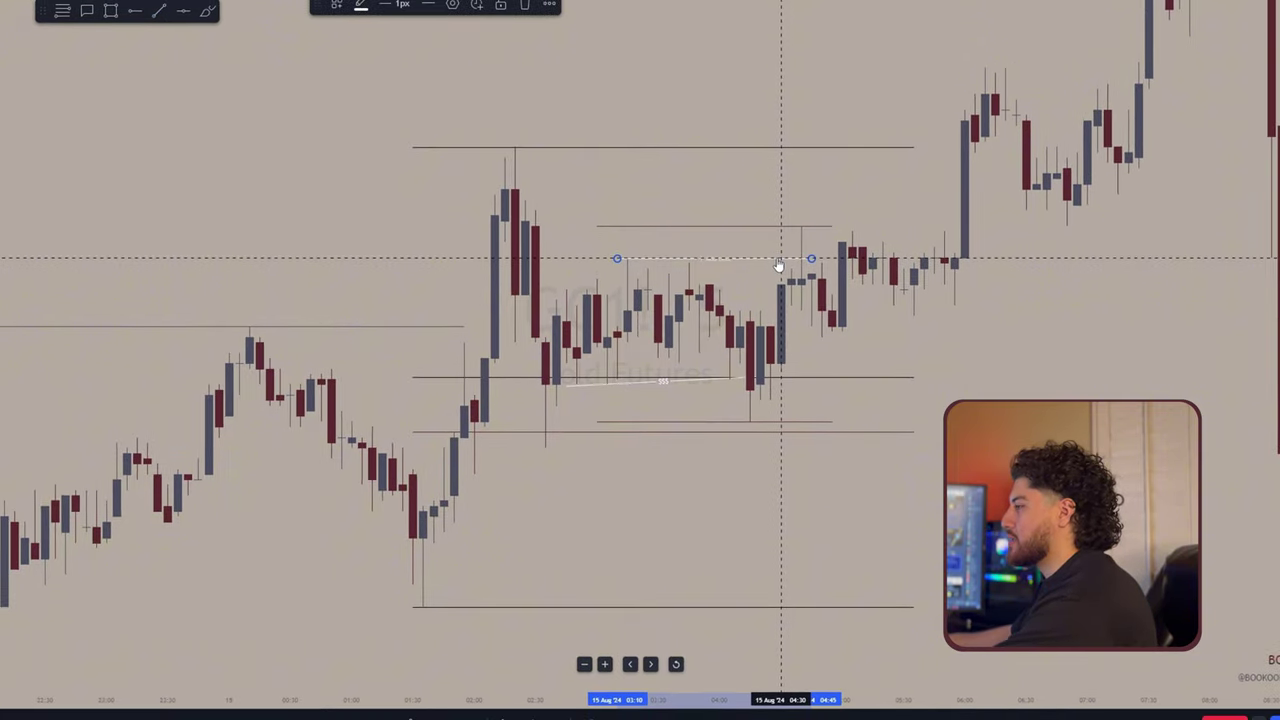
double_click(779, 260)
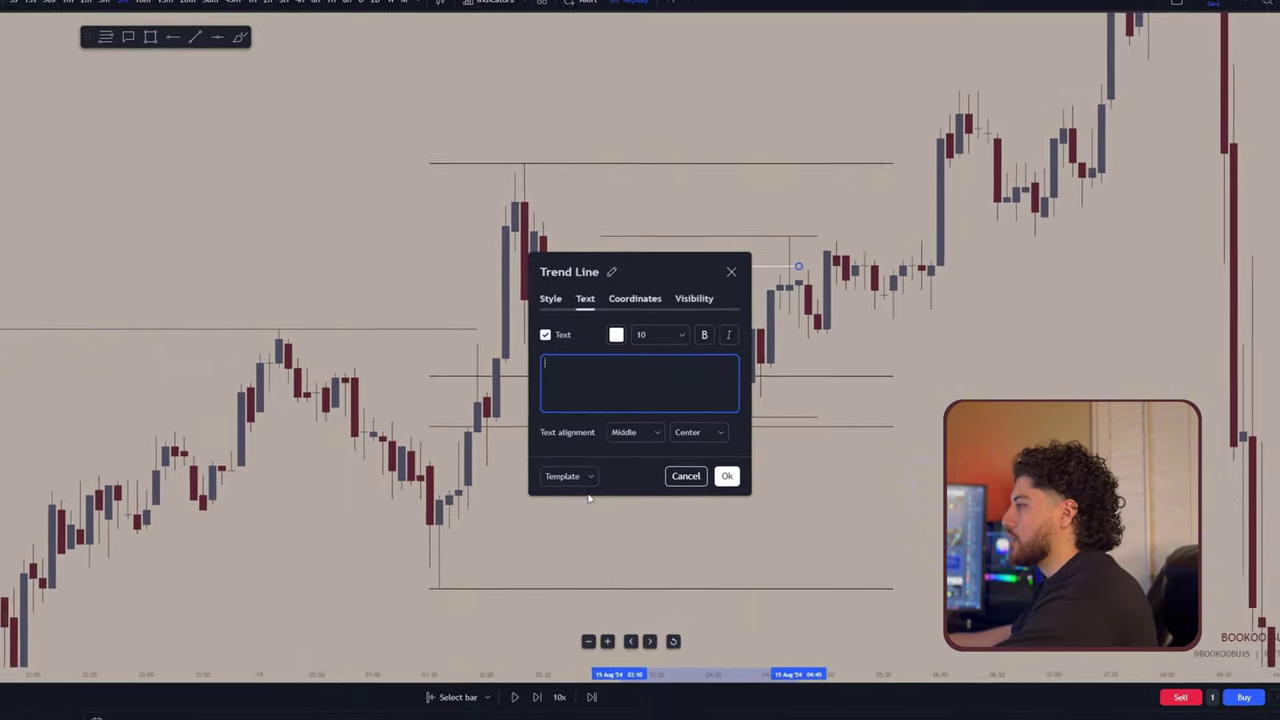
left_click(561, 485)
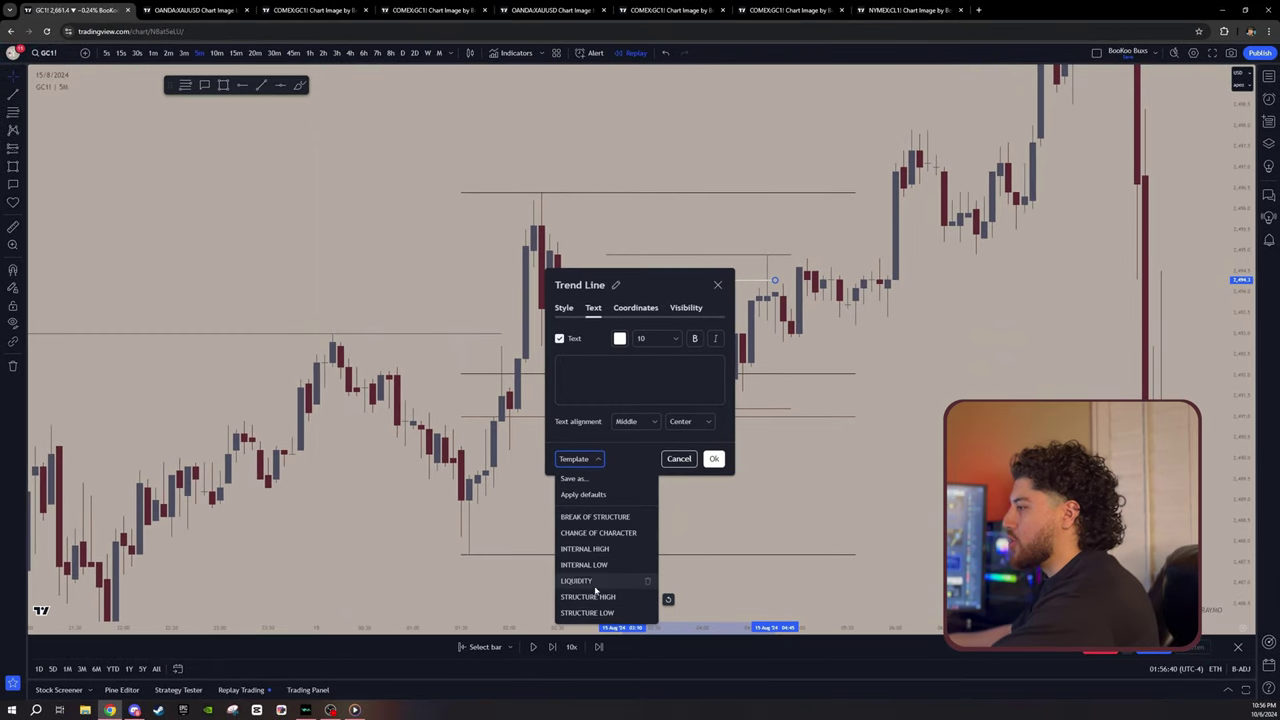
left_click(593, 581)
left_click(713, 458)
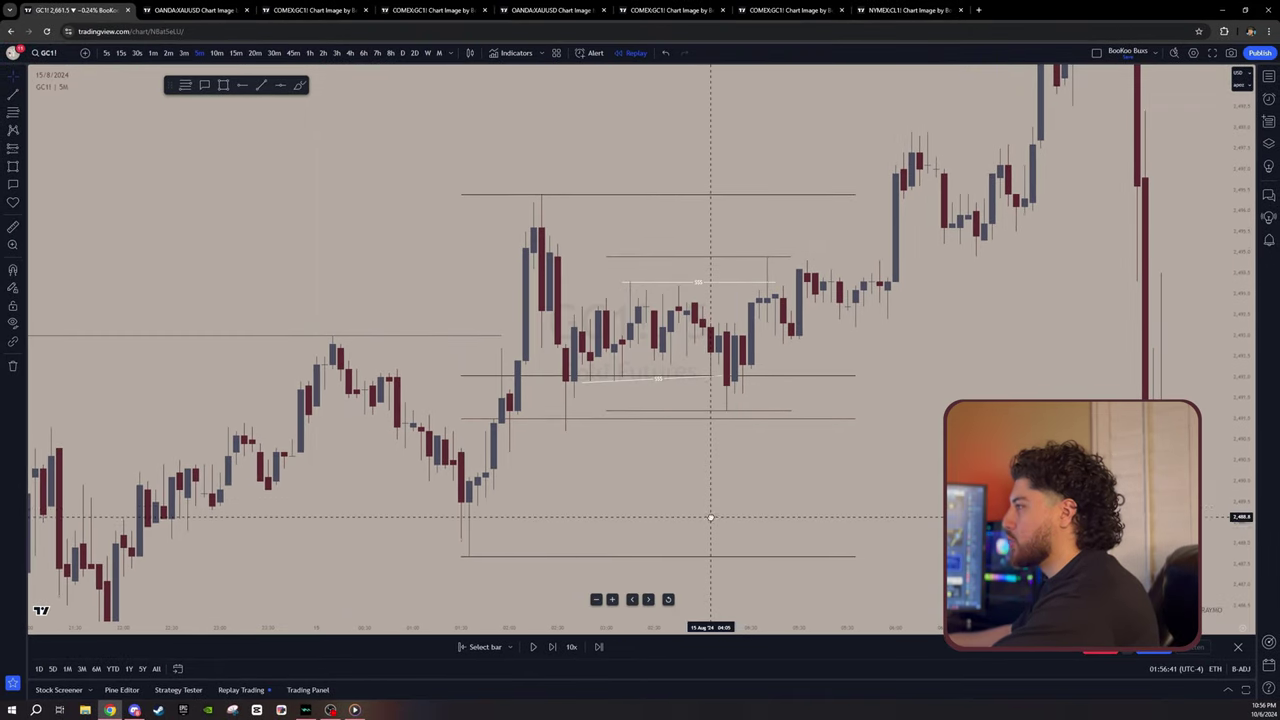
Step: Change the upper trend line's template to CHANGE OF CHARACTER
double_click(720, 284)
left_click(597, 458)
left_click(608, 535)
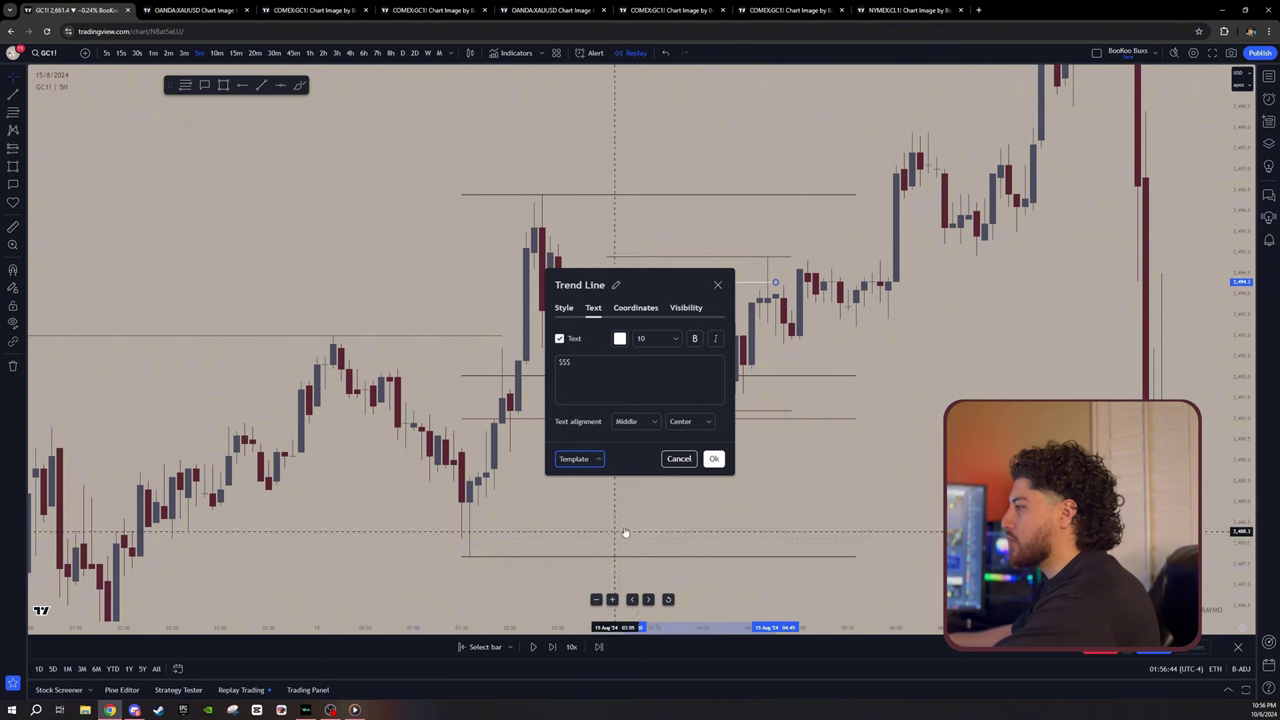
left_click(713, 458)
Step: Draw a Fibonacci retracement from the swing low near 04:15 up to the following high, extending to 05:35
left_click_drag(820, 318, 811, 376)
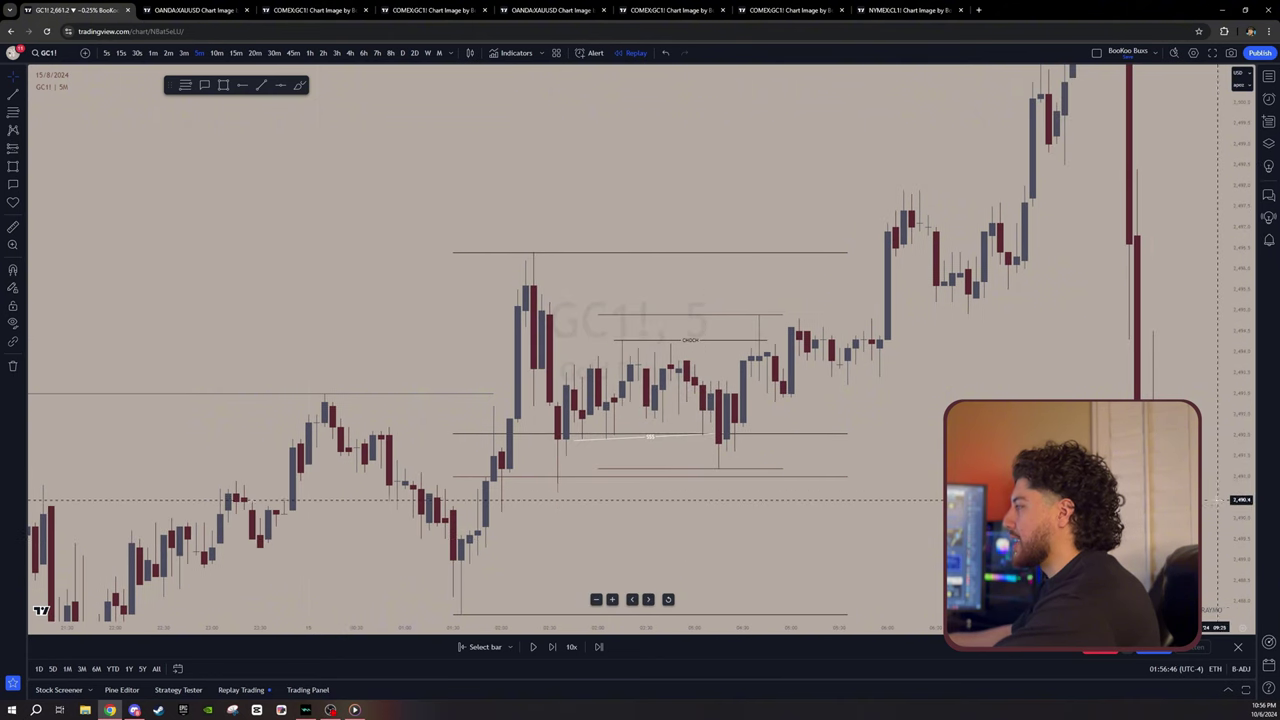
left_click_drag(542, 543, 596, 499)
scroll(633, 467, "up", 2)
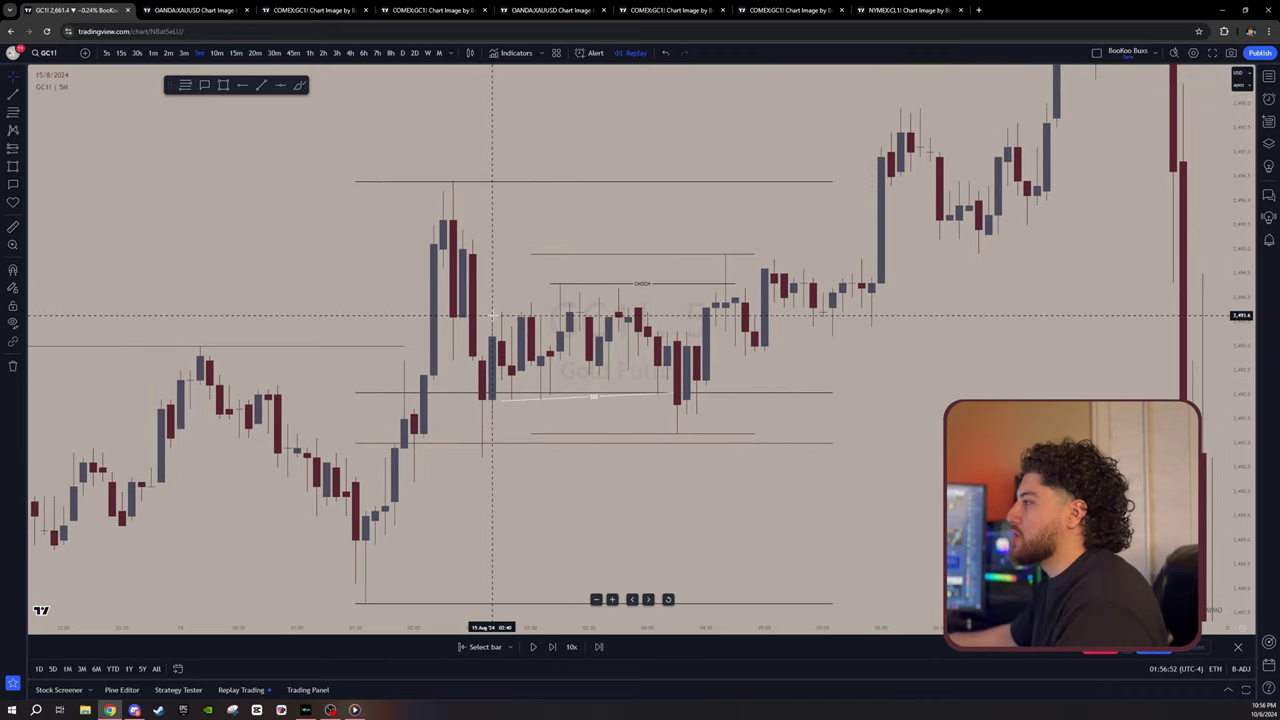
left_click(667, 435)
left_click(832, 252)
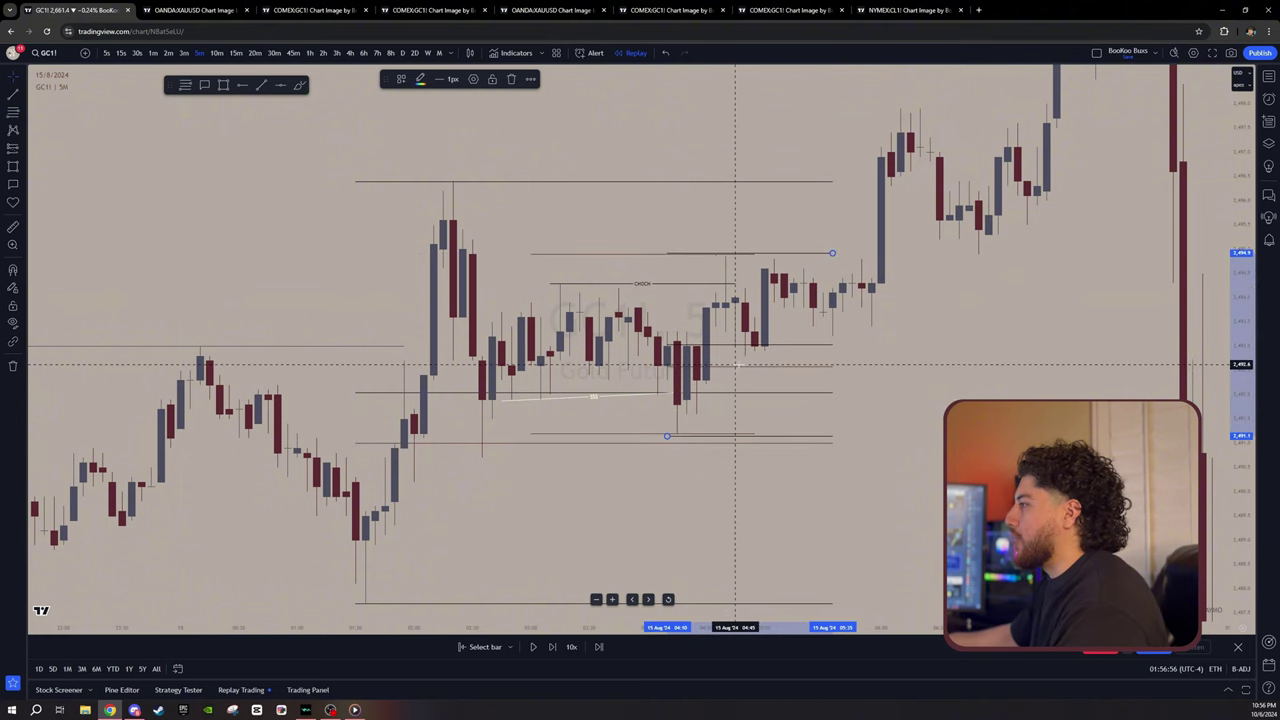
Step: Switch the GC1! chart to the 3-minute timeframe and frame the retracement area
left_click(183, 52)
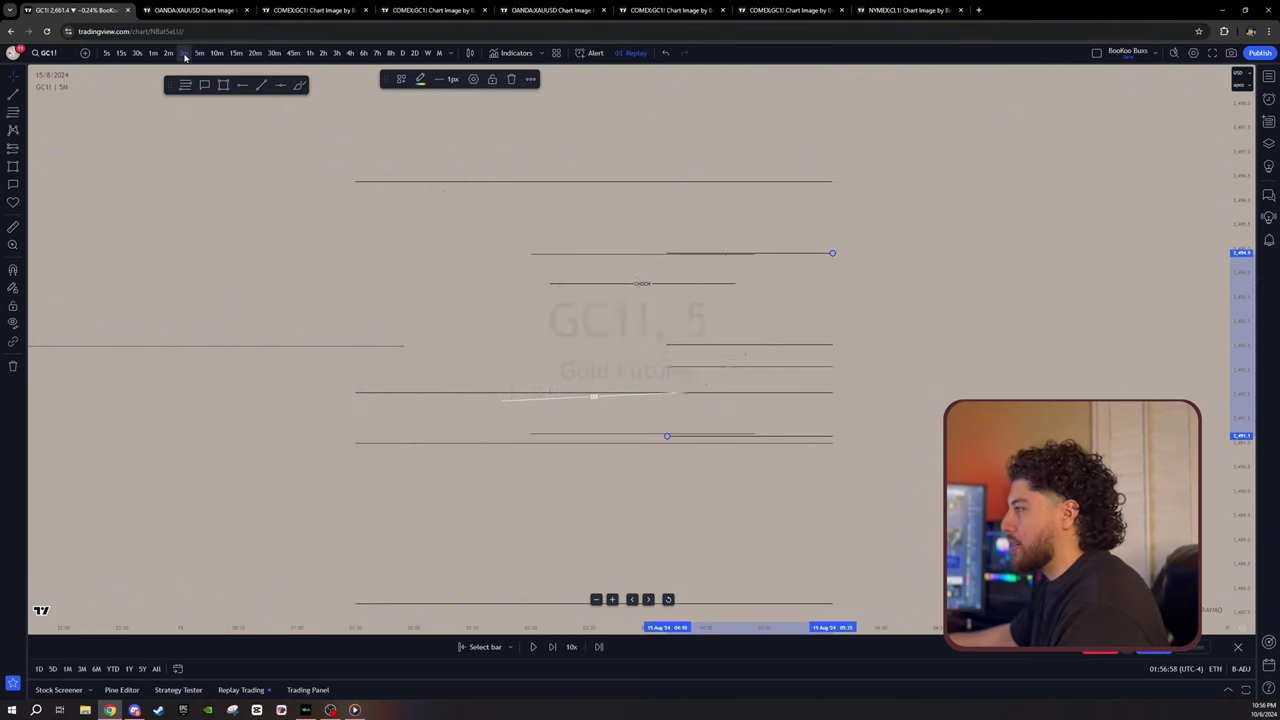
scroll(697, 438, "down", 3)
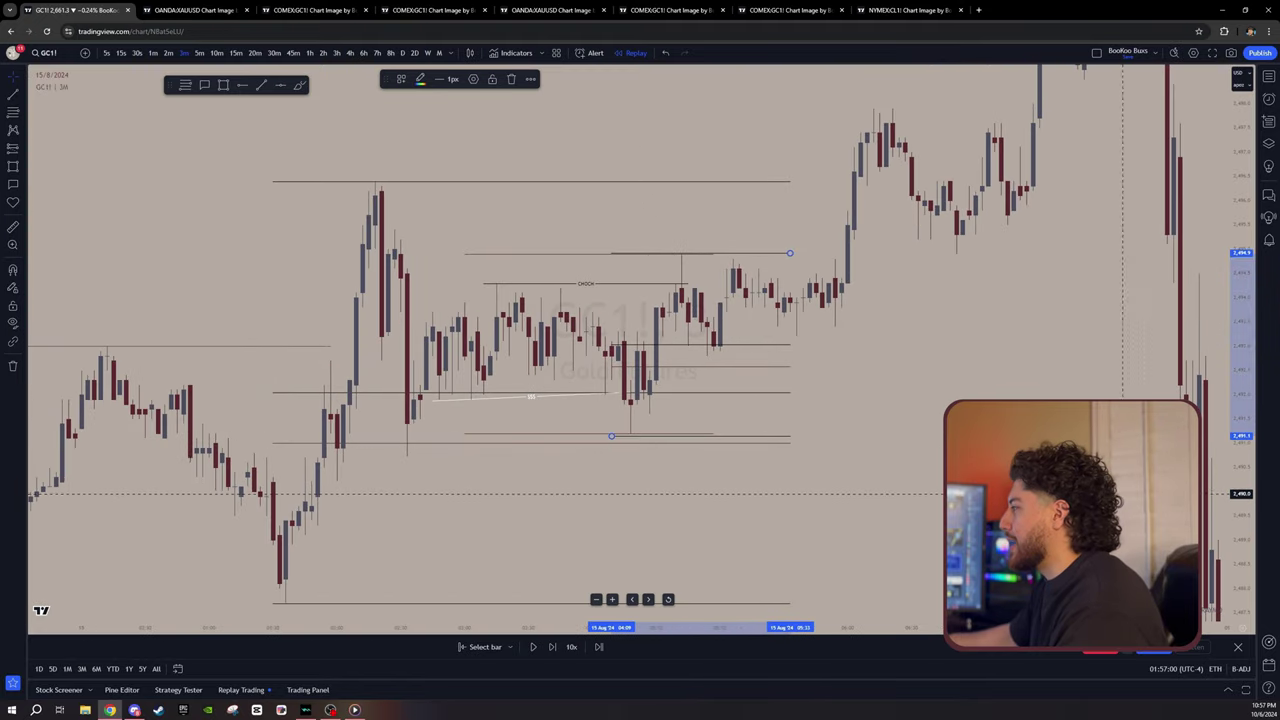
left_click_drag(1241, 510, 1241, 390)
mouse_move(1013, 424)
left_mouse_down()
mouse_move(1080, 388)
mouse_move(1150, 445)
left_mouse_up()
scroll(1066, 463, "up", 4)
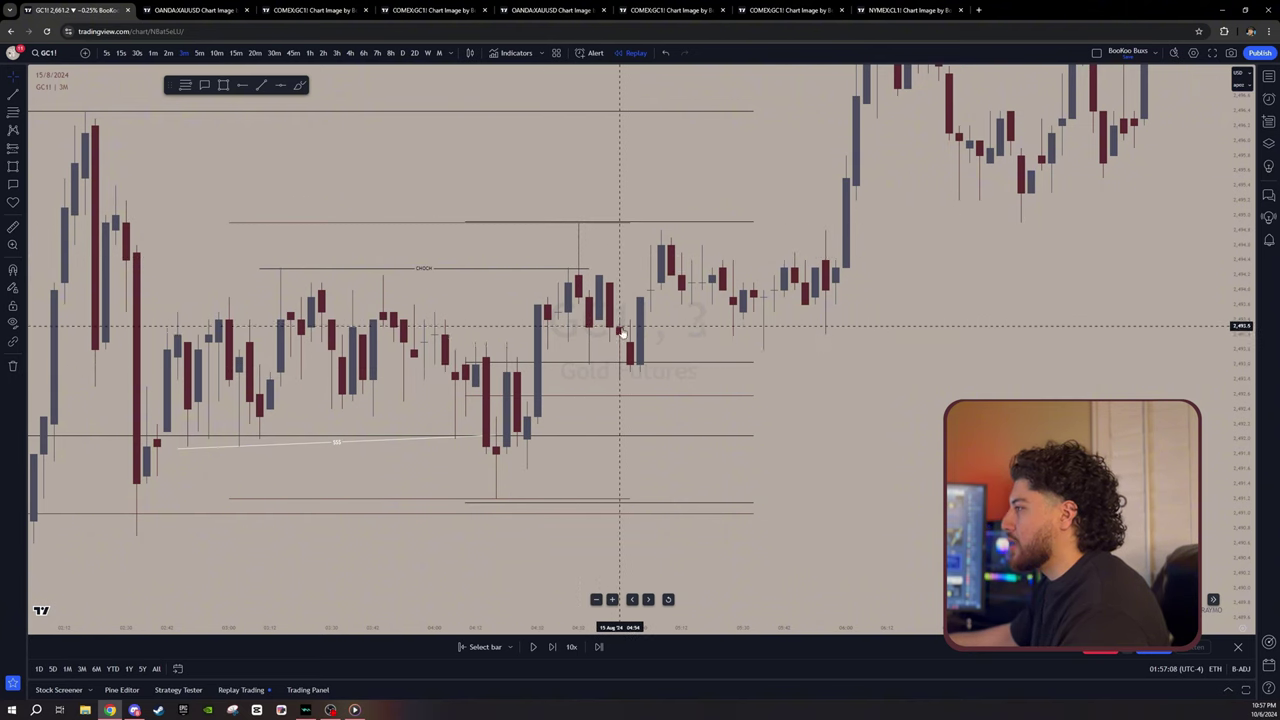
left_click_drag(605, 379, 583, 391)
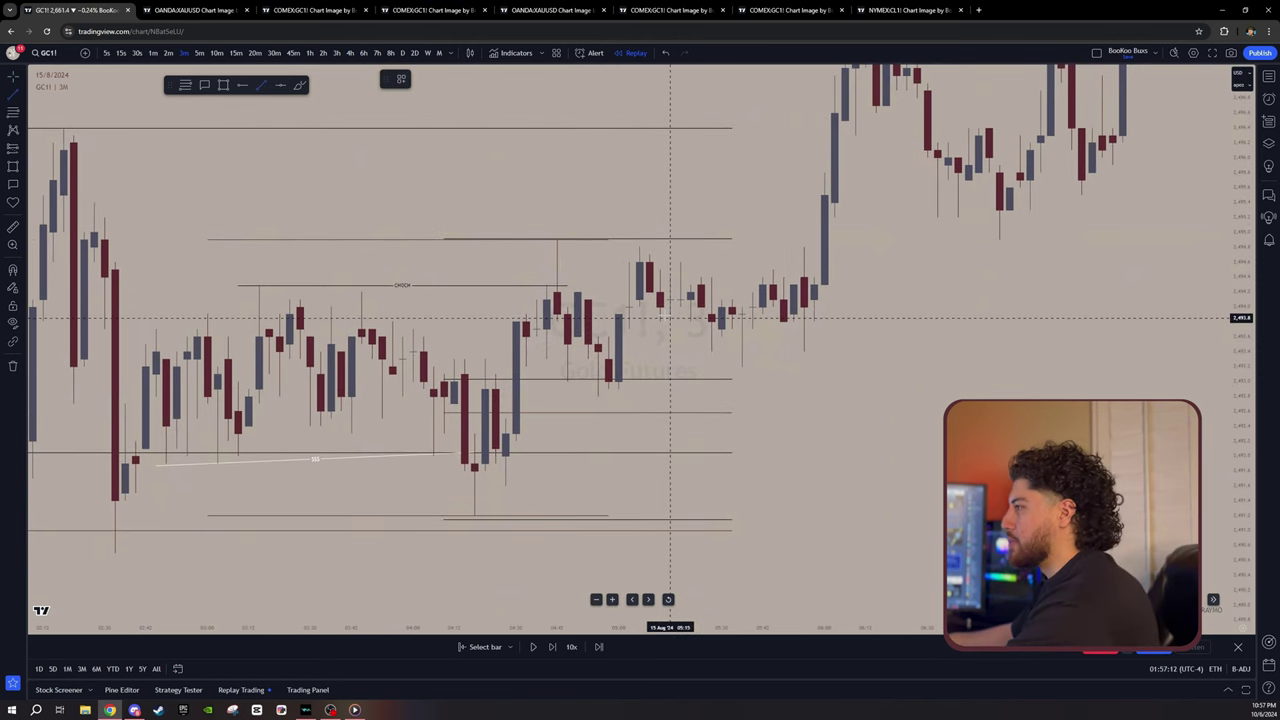
Step: Draw a horizontal trend line from the 04:45 high to 05:06 and apply the CHANGE OF CHARACTER template
left_click_drag(568, 293, 629, 292)
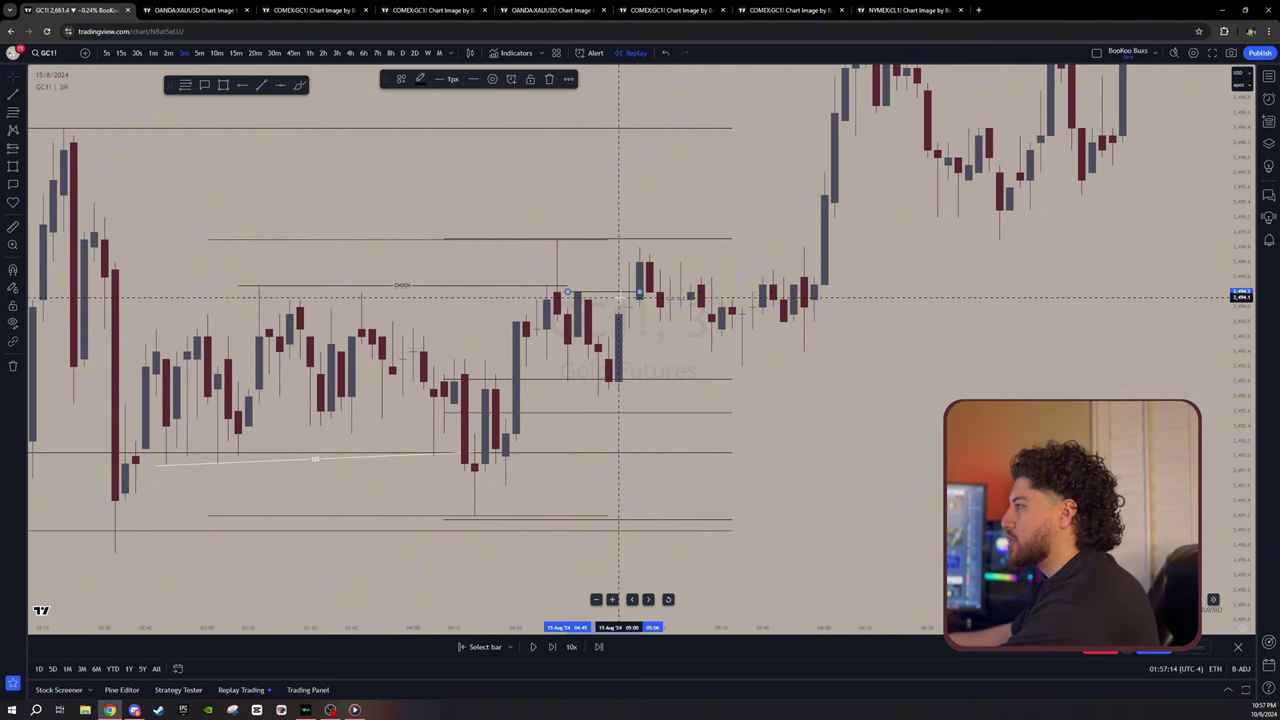
double_click(623, 292)
left_click(578, 458)
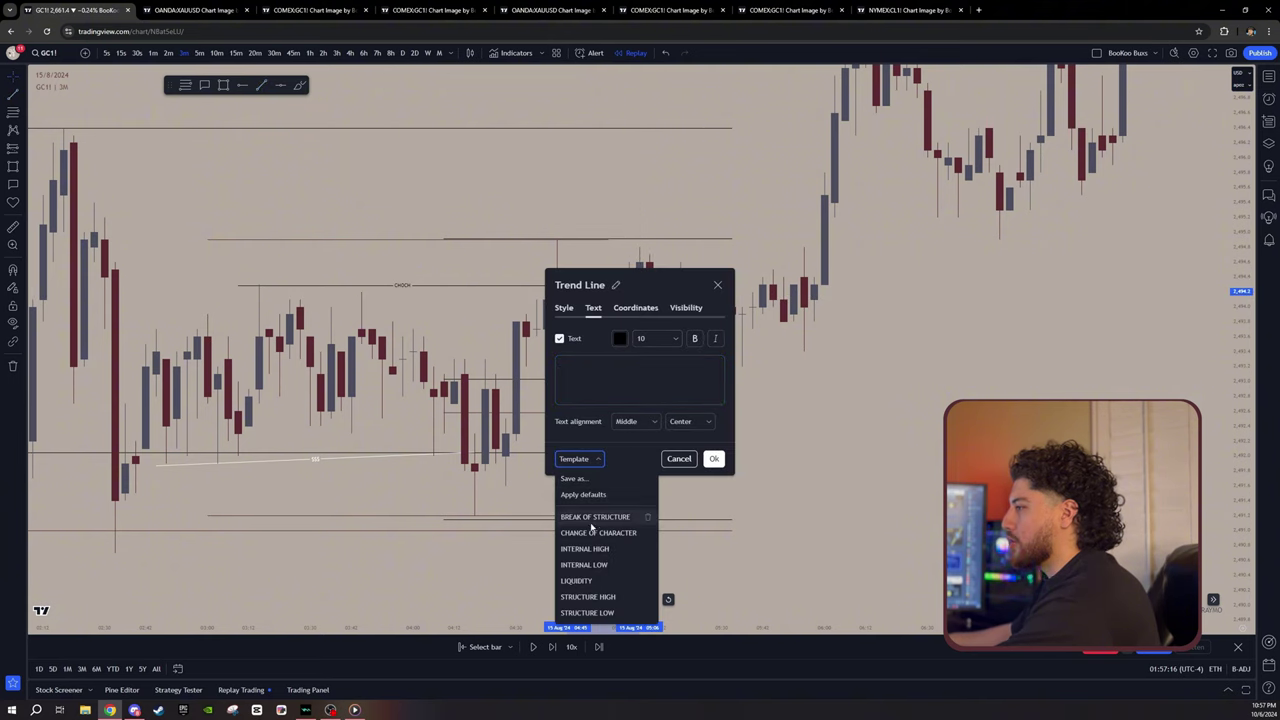
left_click(575, 531)
left_click(713, 458)
left_click(733, 458)
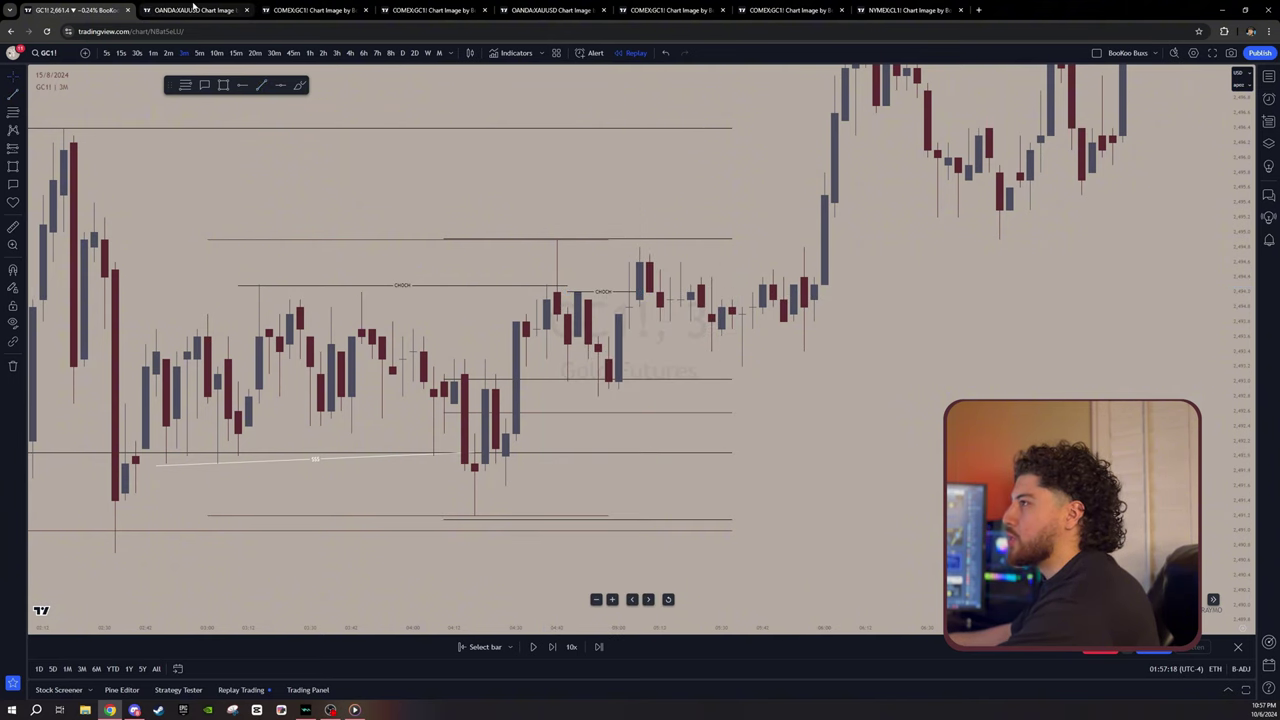
Step: Look at the saved OANDA XAUUSD chart snapshot and close it
left_click(194, 9)
left_click(244, 10)
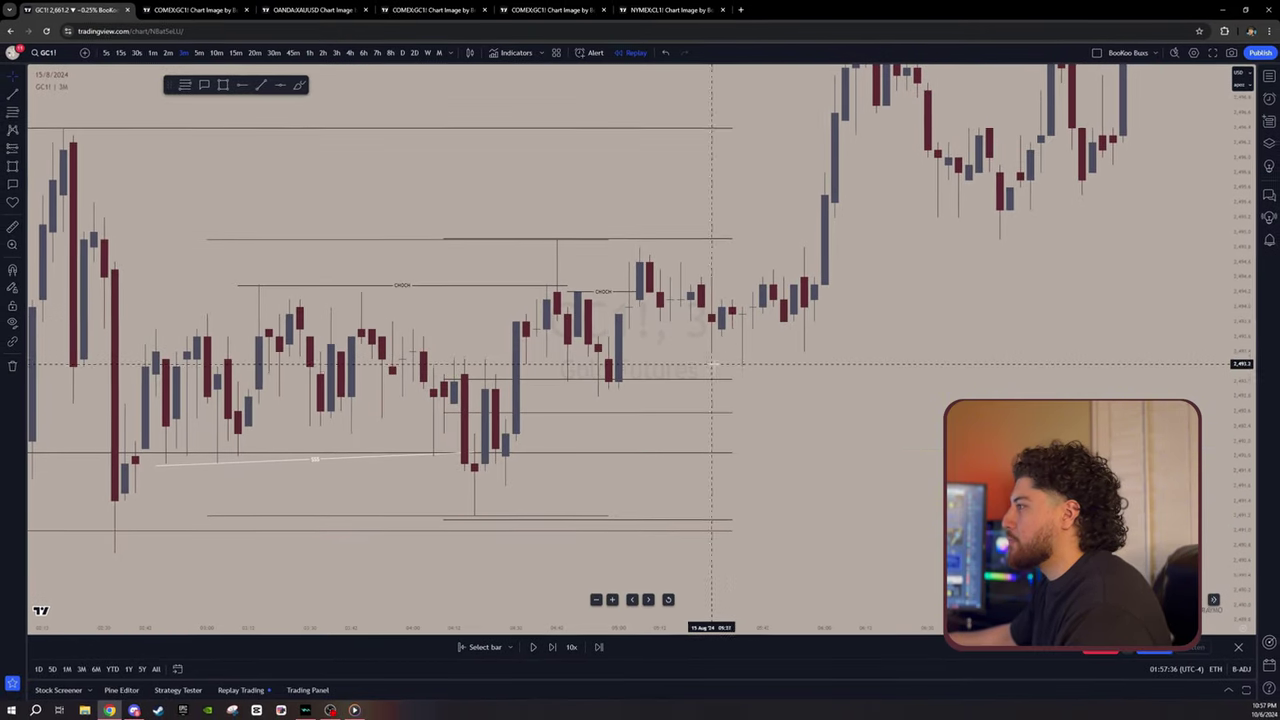
Step: Remove the drawings from the 3-minute chart and draw a Fibonacci retracement from the 04:54 swing low to the next swing high
left_click_drag(1240, 431, 1240, 384)
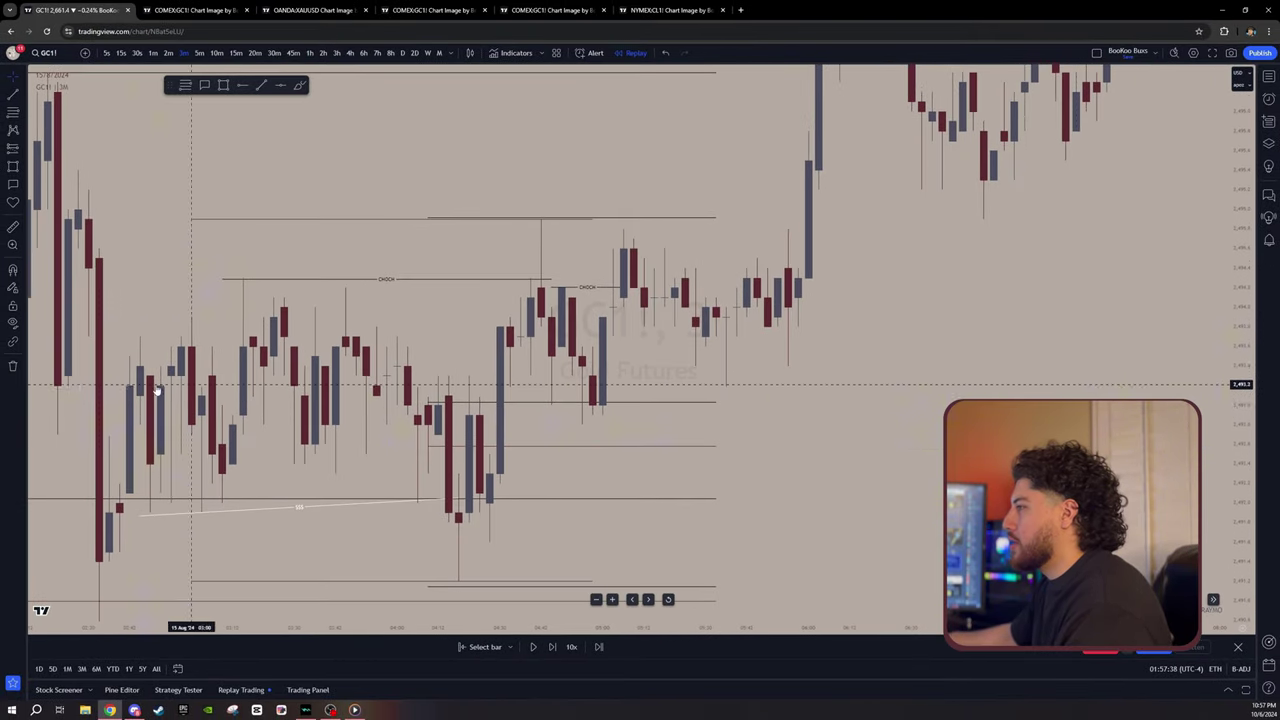
left_click(16, 365)
left_click(62, 366)
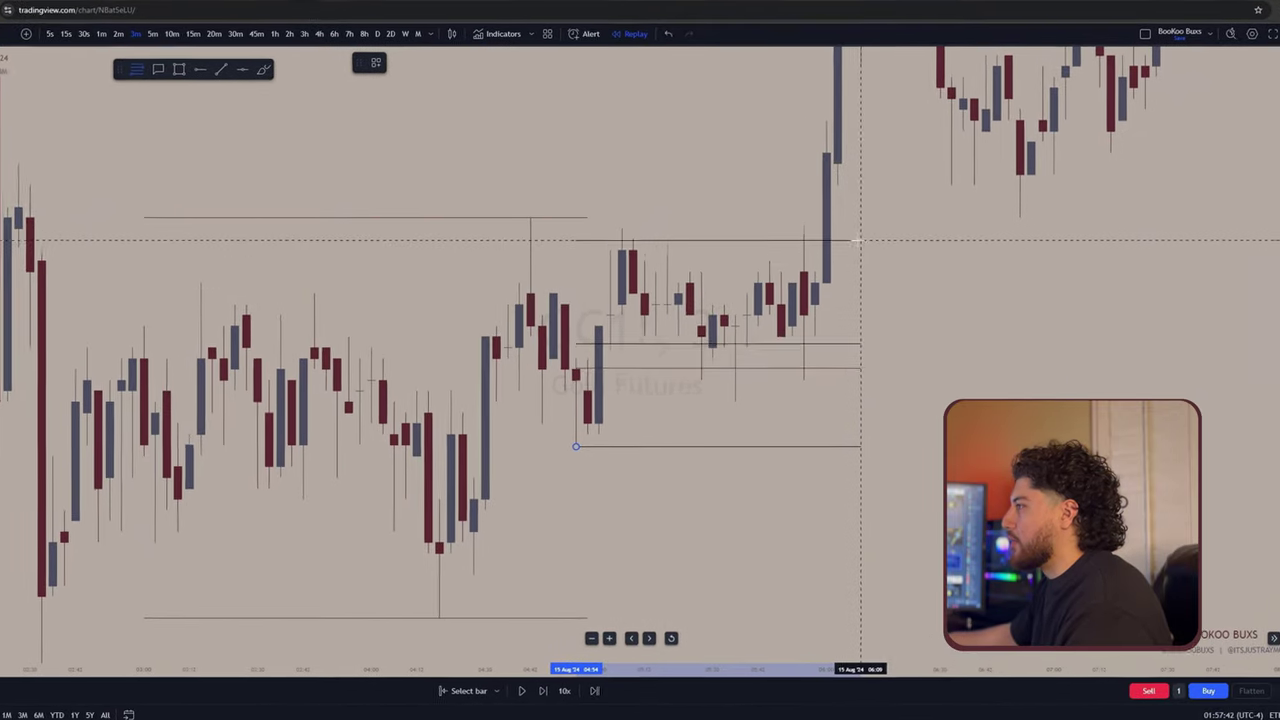
left_click(898, 226)
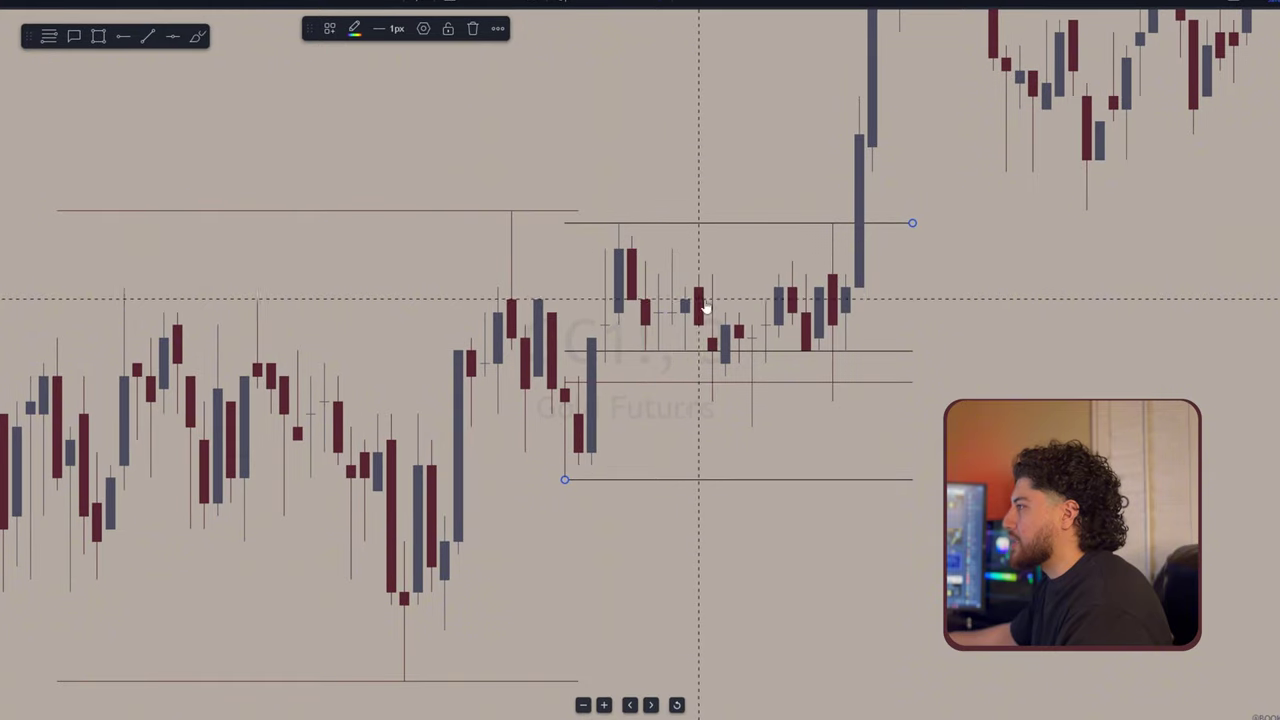
Step: Draw a short horizontal trend line along the candle lows just below the lower middle retracement level
left_click(147, 36)
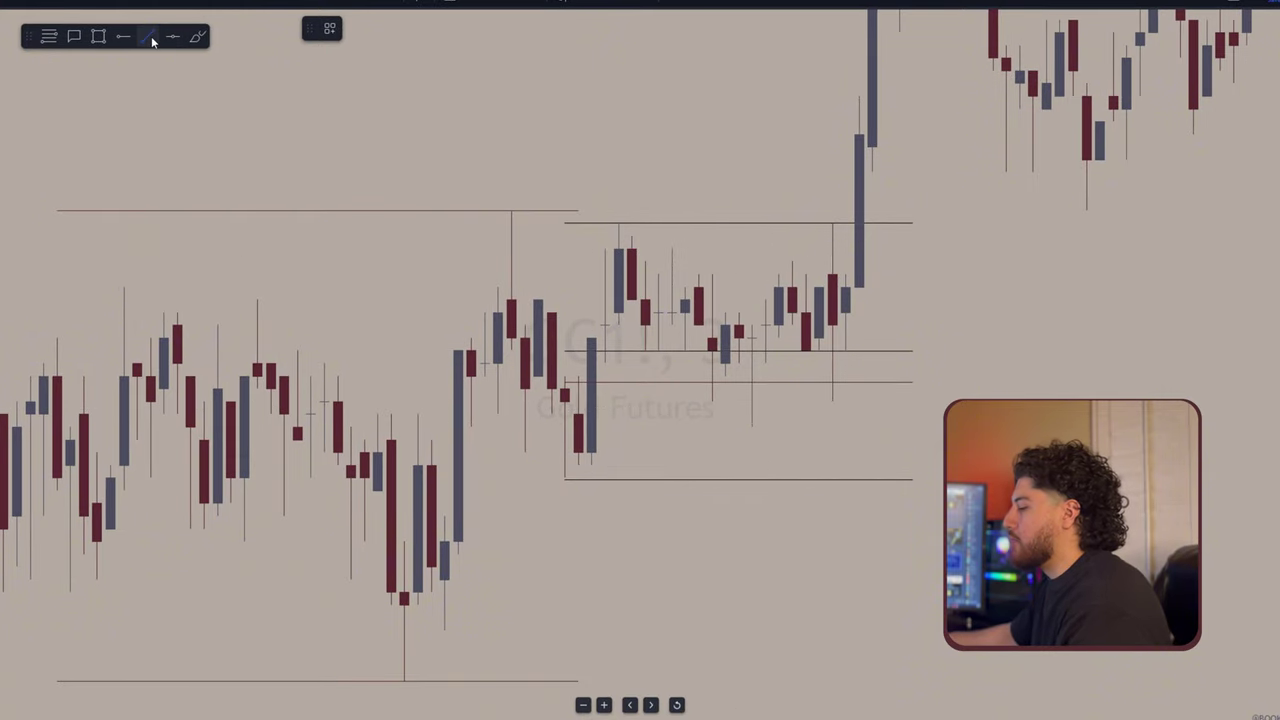
left_click(765, 401)
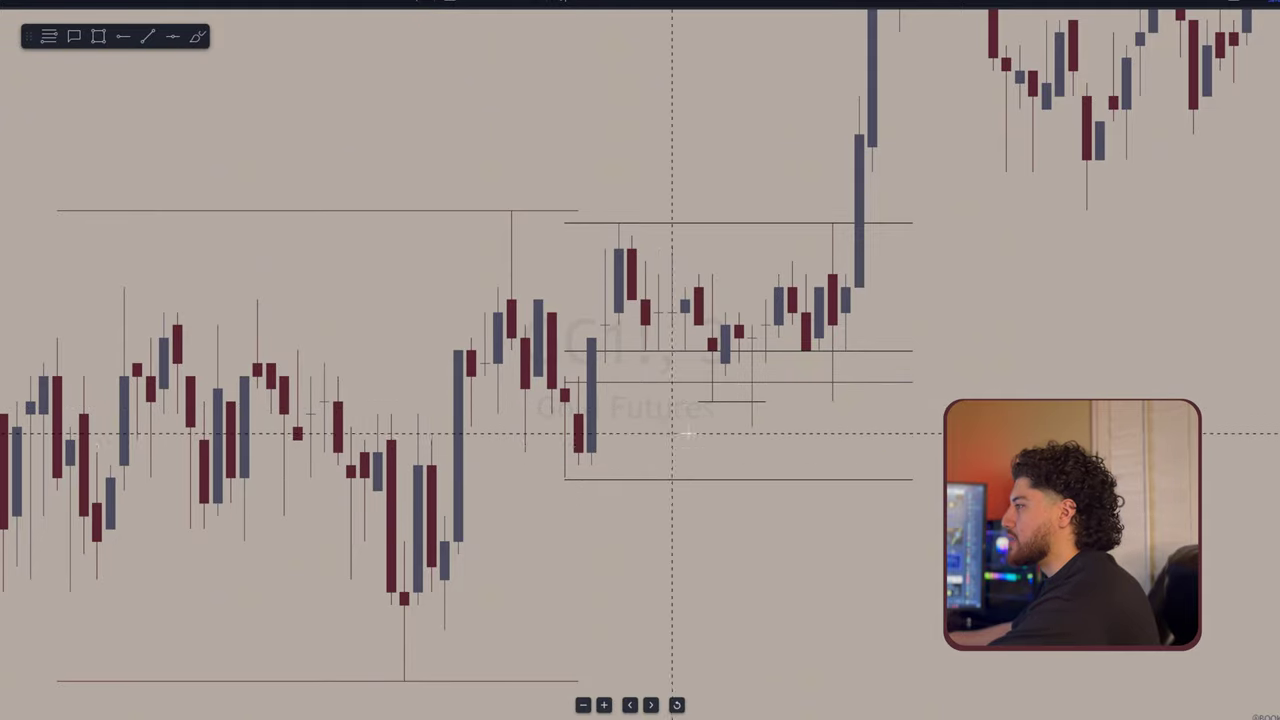
Step: Draw a short horizontal trend line inside the retracement, just above the candles after its lower middle level, and apply the CHANGE OF CHARACTER template
left_click_drag(740, 455, 706, 492)
left_click(149, 38)
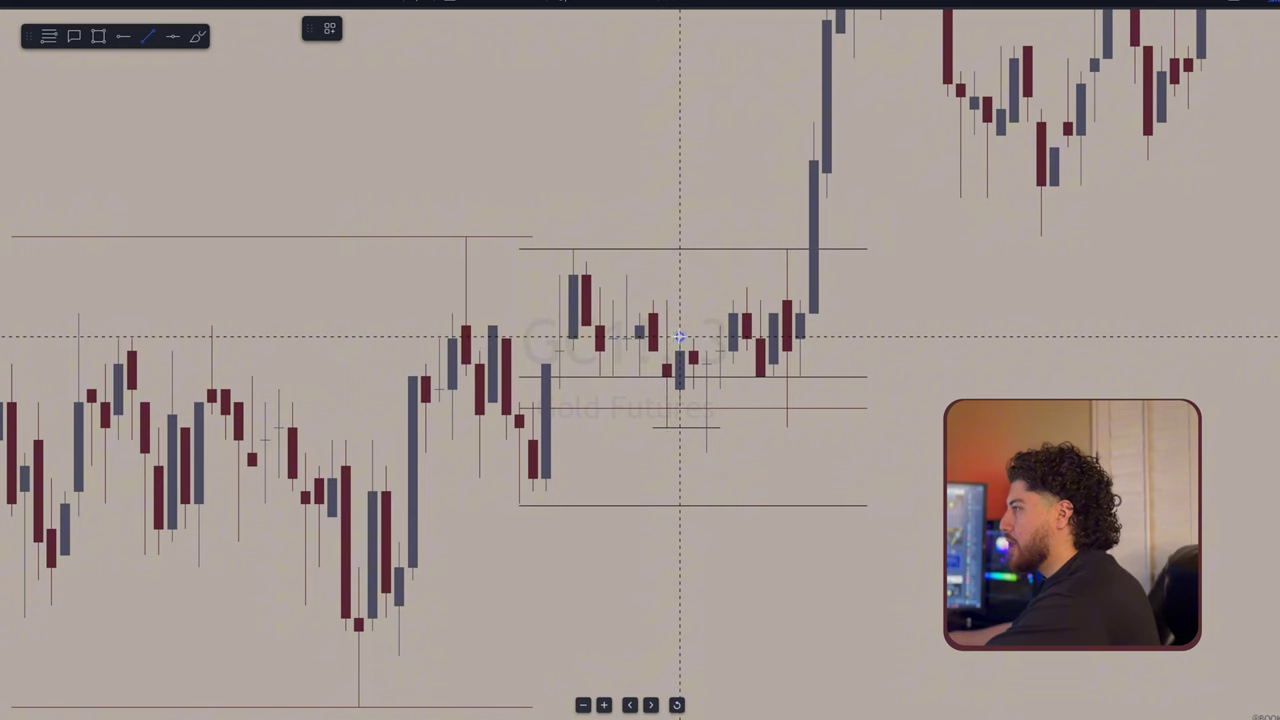
left_click_drag(680, 337, 720, 337)
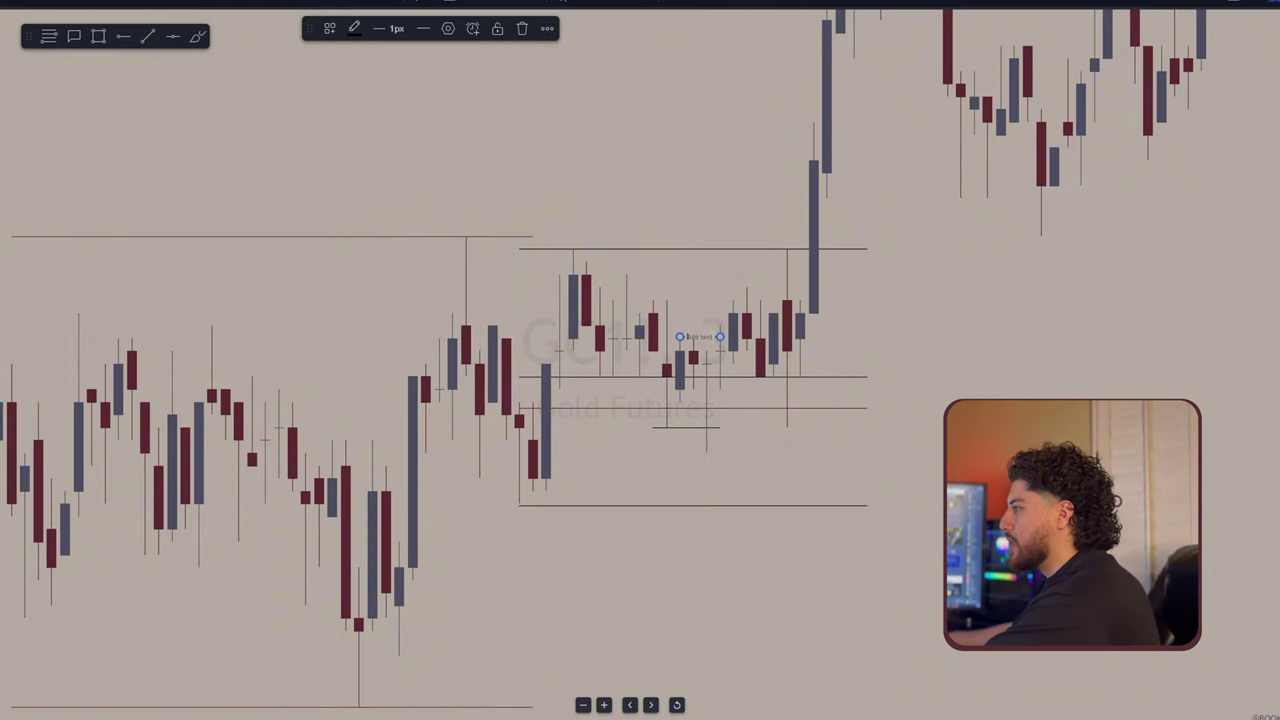
double_click(719, 341)
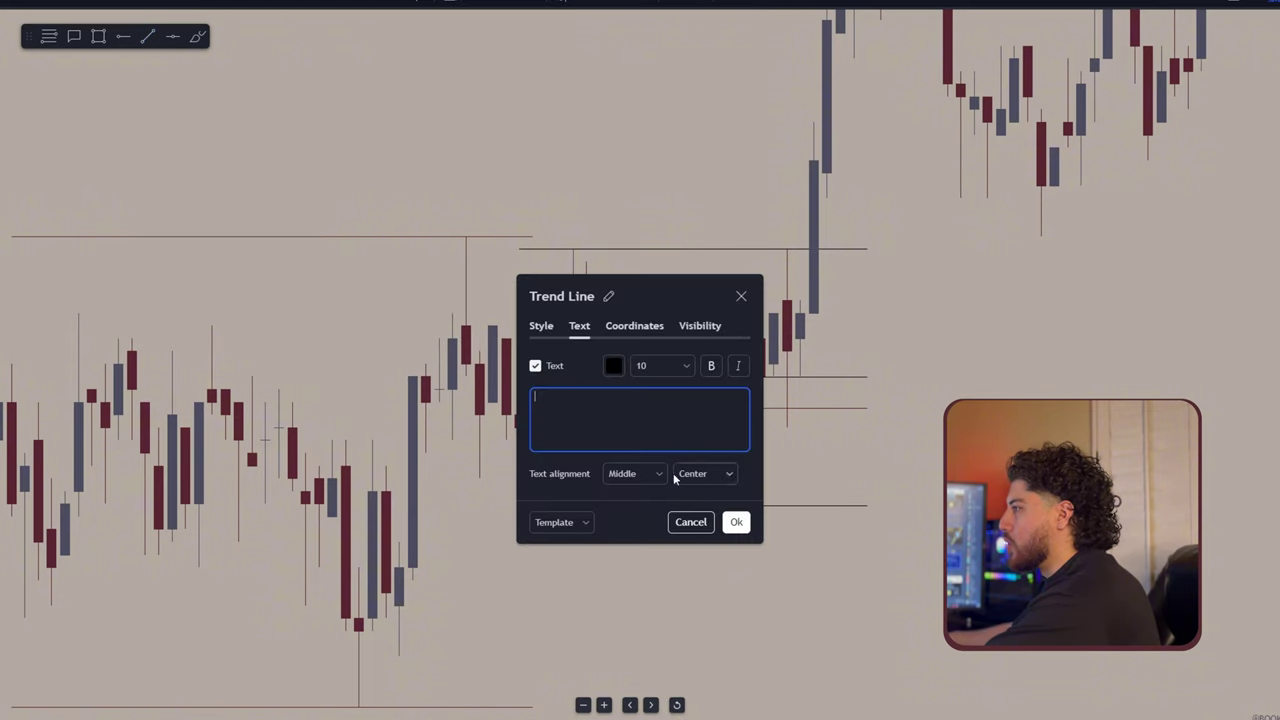
left_click(575, 523)
left_click(590, 619)
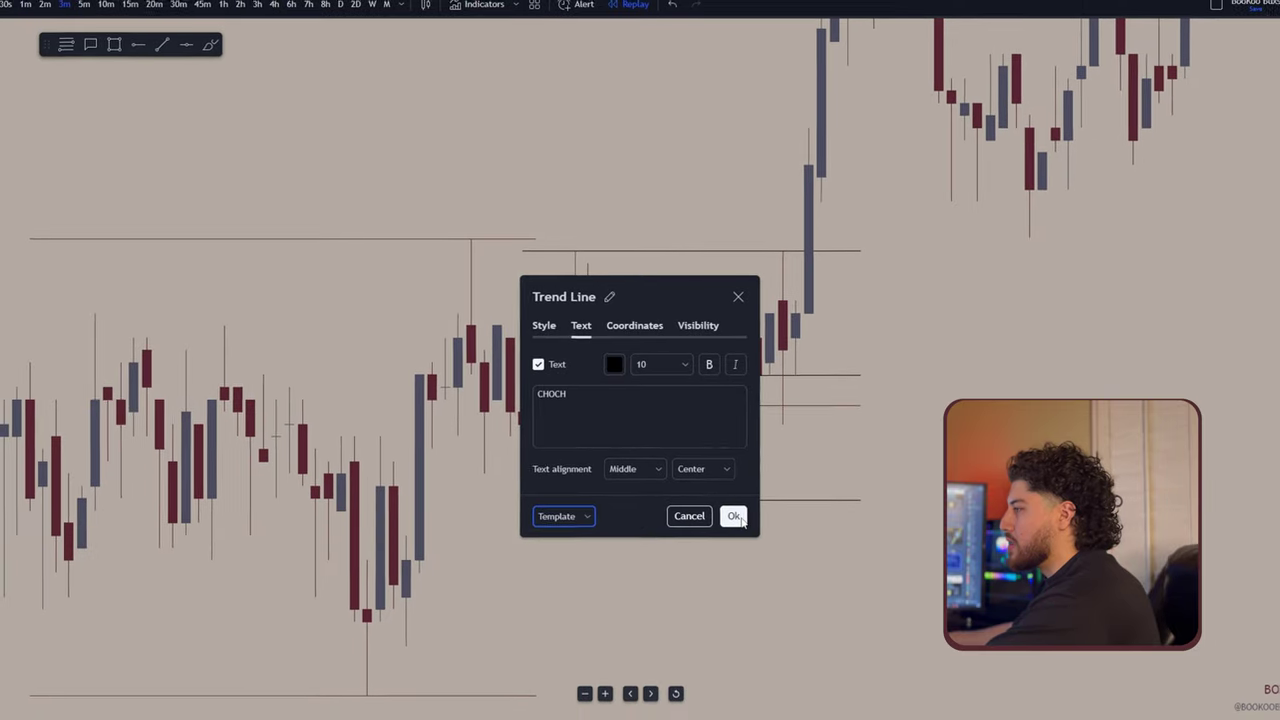
left_click(736, 522)
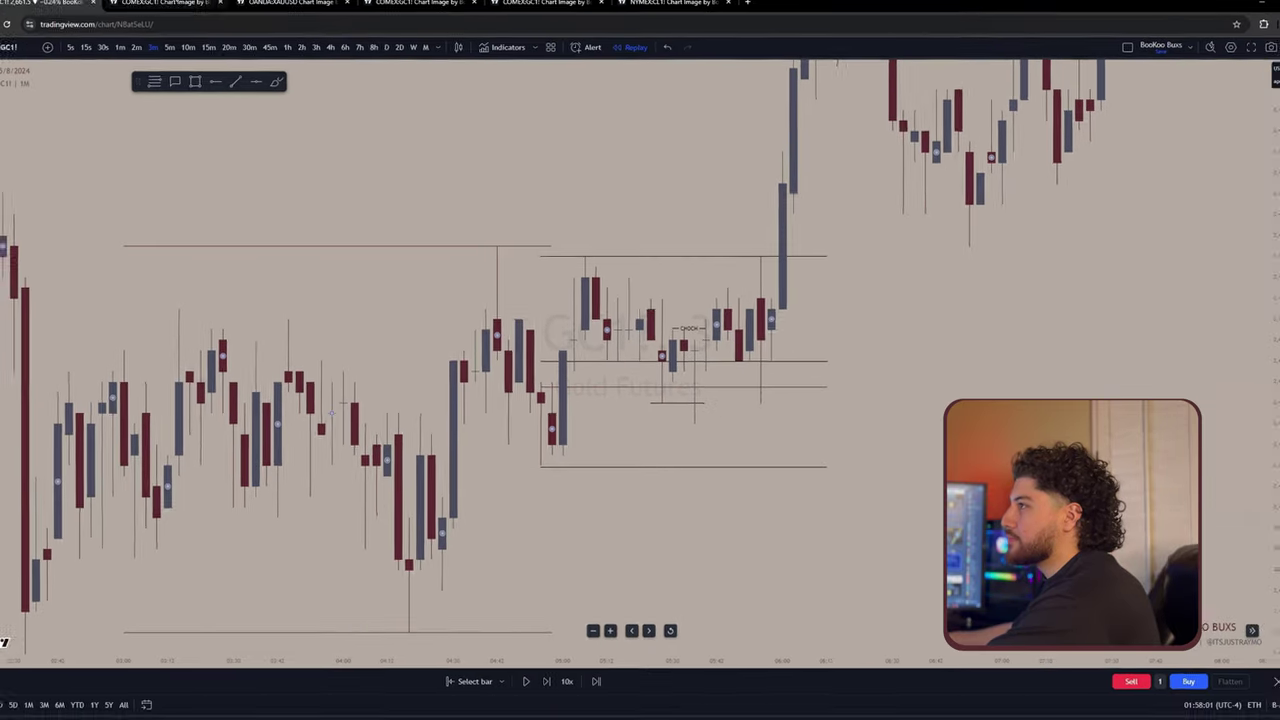
Step: Compare the marked 3-minute GC1! chart with the saved 1-minute GC1! snapshot from 15 August 2024
key("ctrl+Tab")
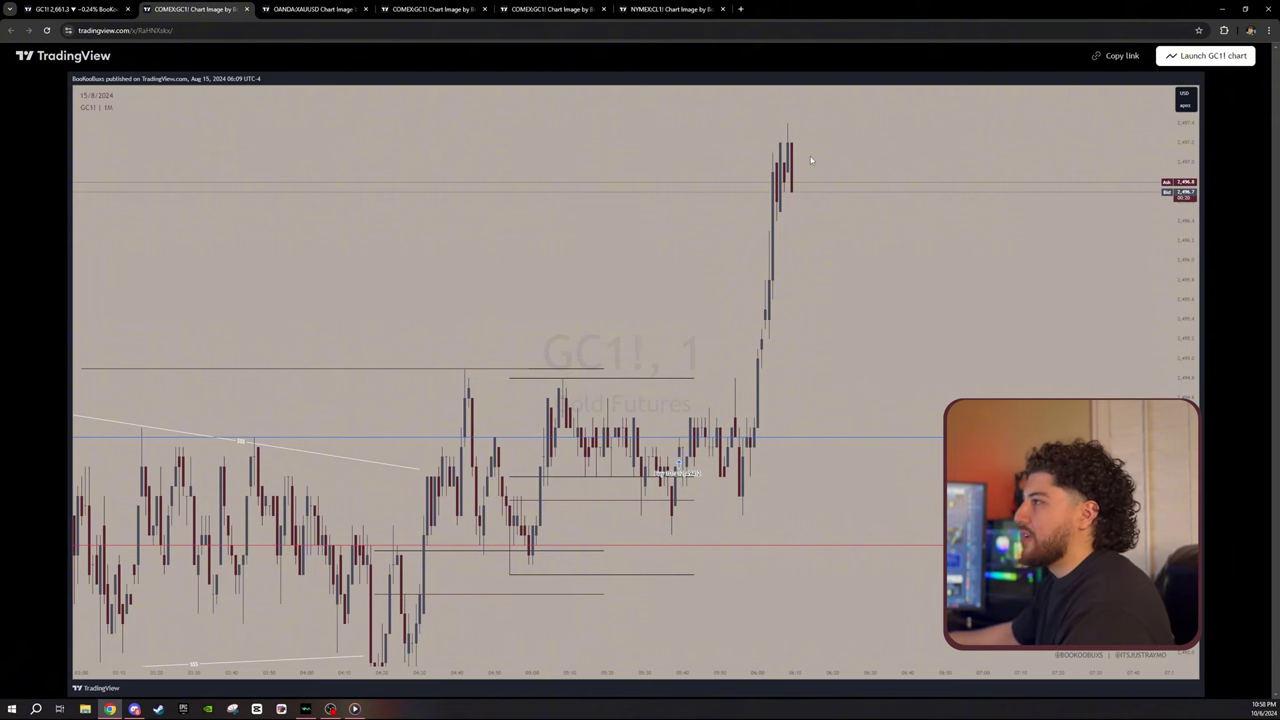
left_click(70, 9)
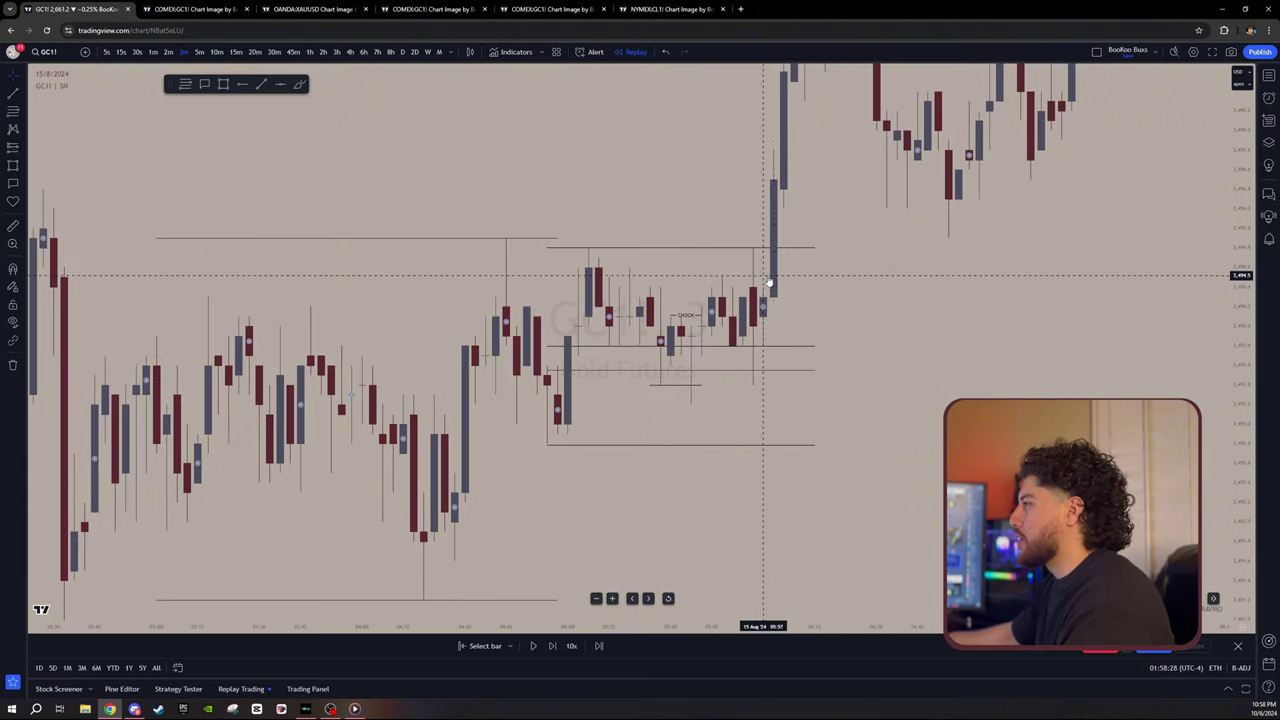
scroll(684, 425, "up", 3)
scroll(684, 425, "down", 3)
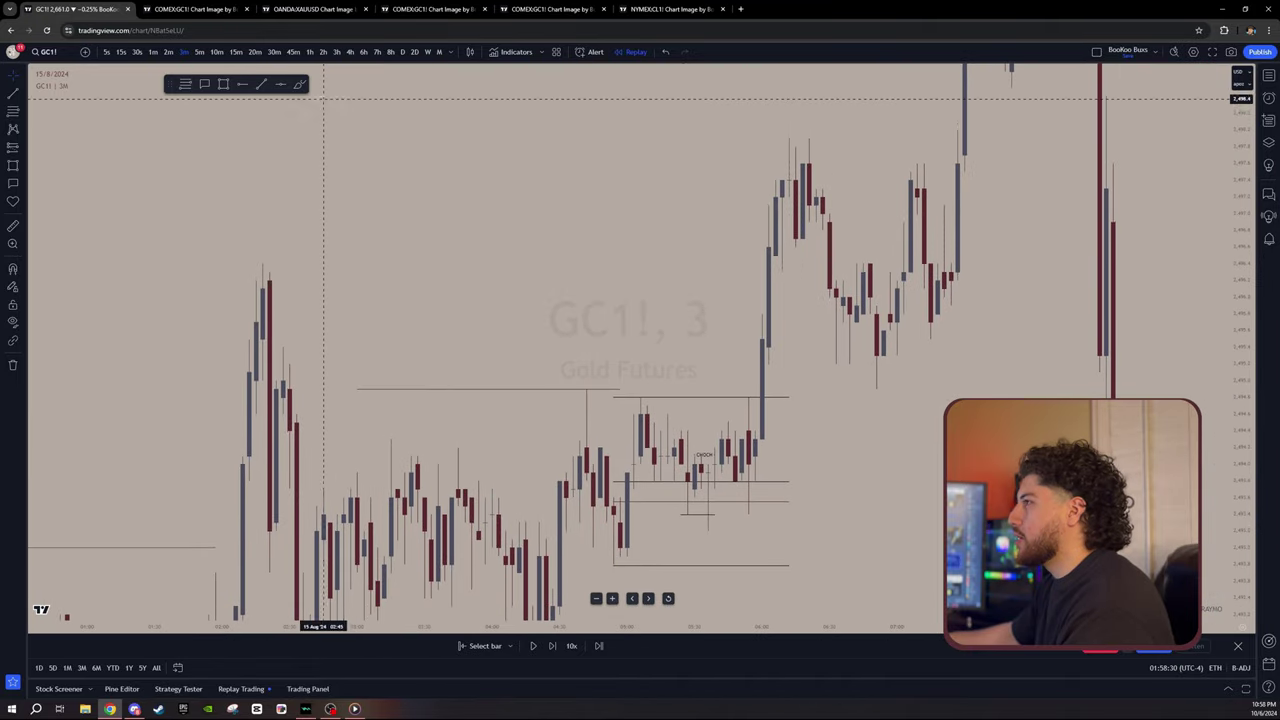
left_click(299, 8)
left_click(210, 8)
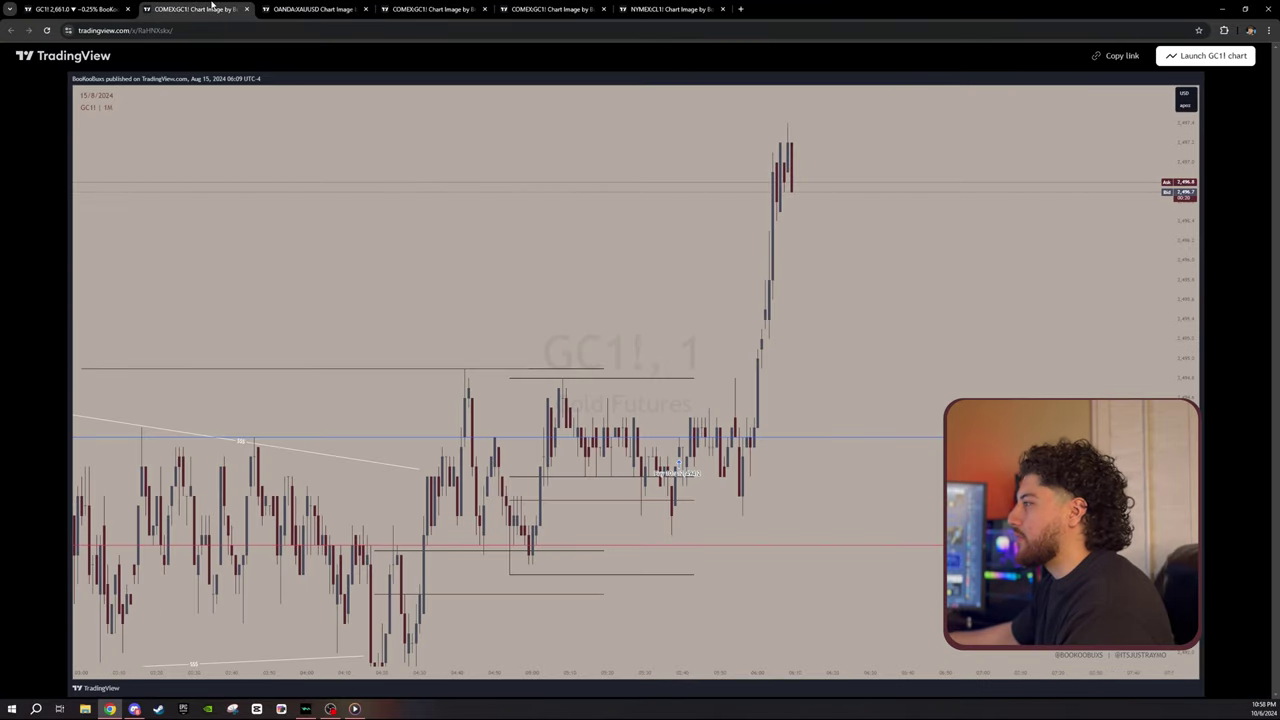
left_click(60, 8)
Step: Place a long position at the end of the CHOCH line with the stop 1.0 below entry and the target 6.0 above
left_click_drag(768, 465, 722, 451)
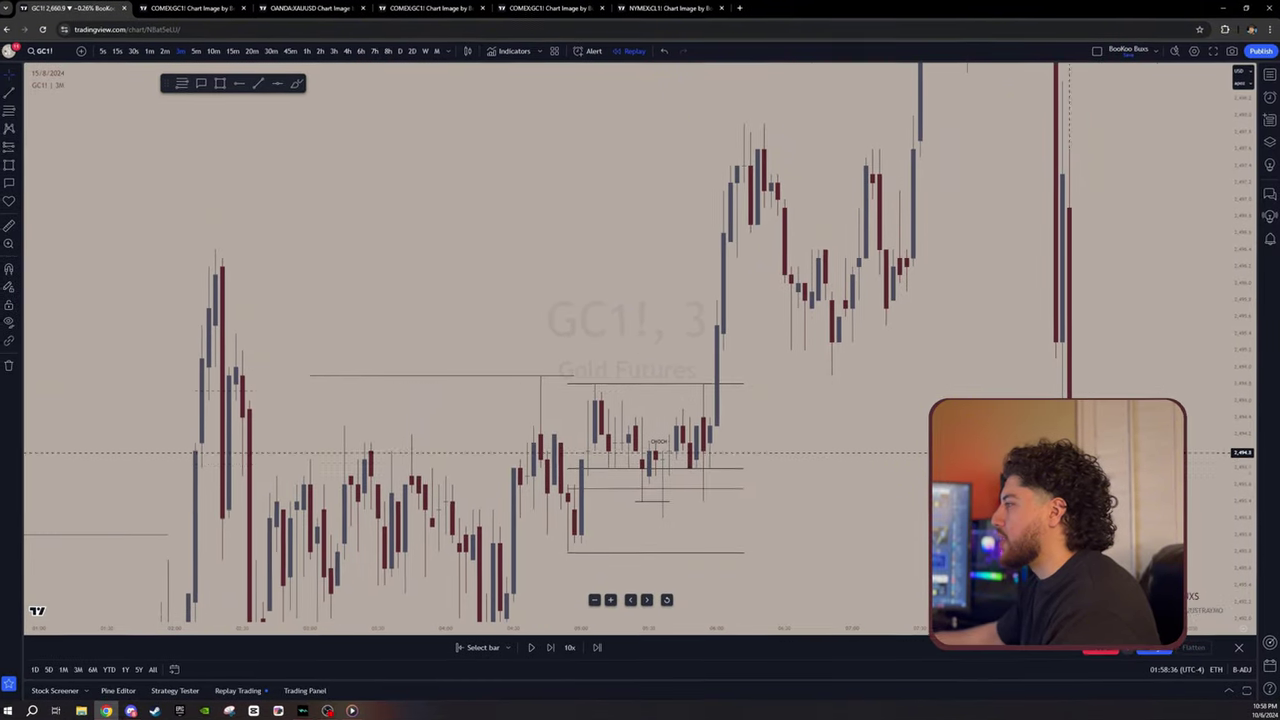
left_click_drag(1240, 420, 1240, 465)
scroll(962, 434, "down", 2)
left_click_drag(962, 434, 865, 416)
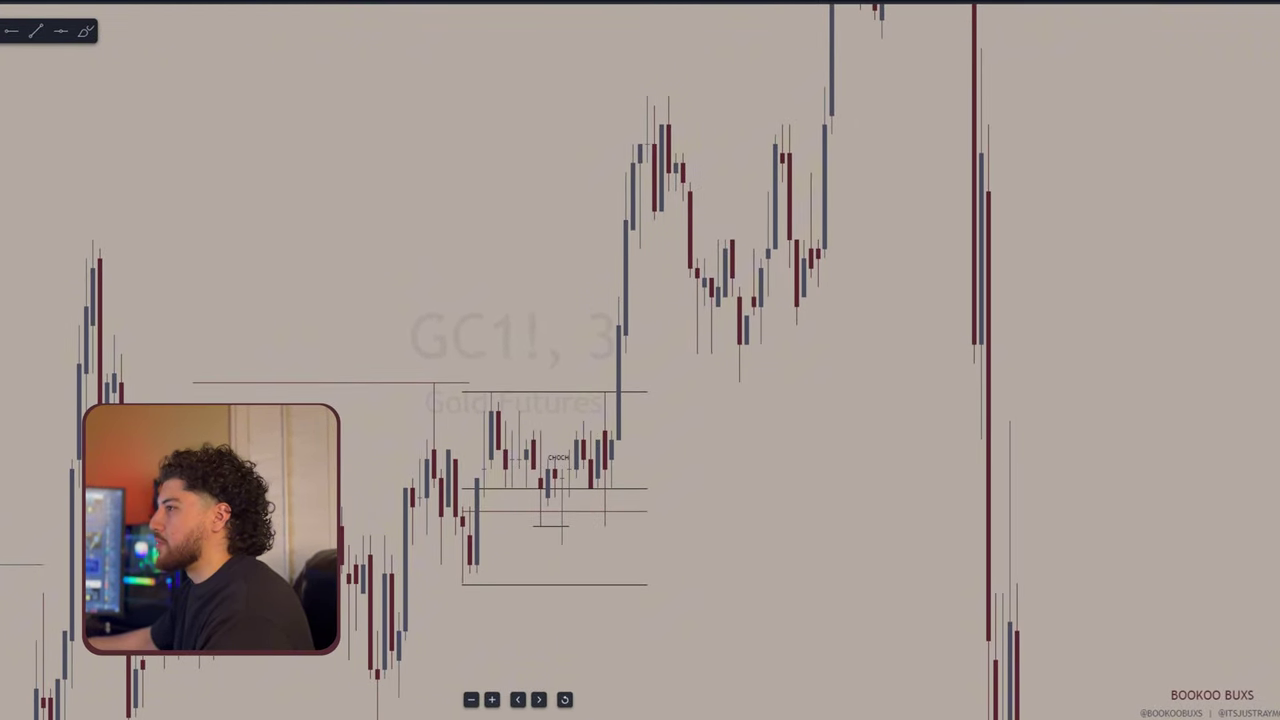
left_click(568, 459)
left_click_drag(548, 626, 597, 496)
left_click_drag(600, 590, 619, 437)
left_click_drag(655, 628, 649, 149)
left_click_drag(634, 263, 632, 700)
left_click_drag(1274, 452, 1274, 586)
left_click_drag(960, 365, 954, 361)
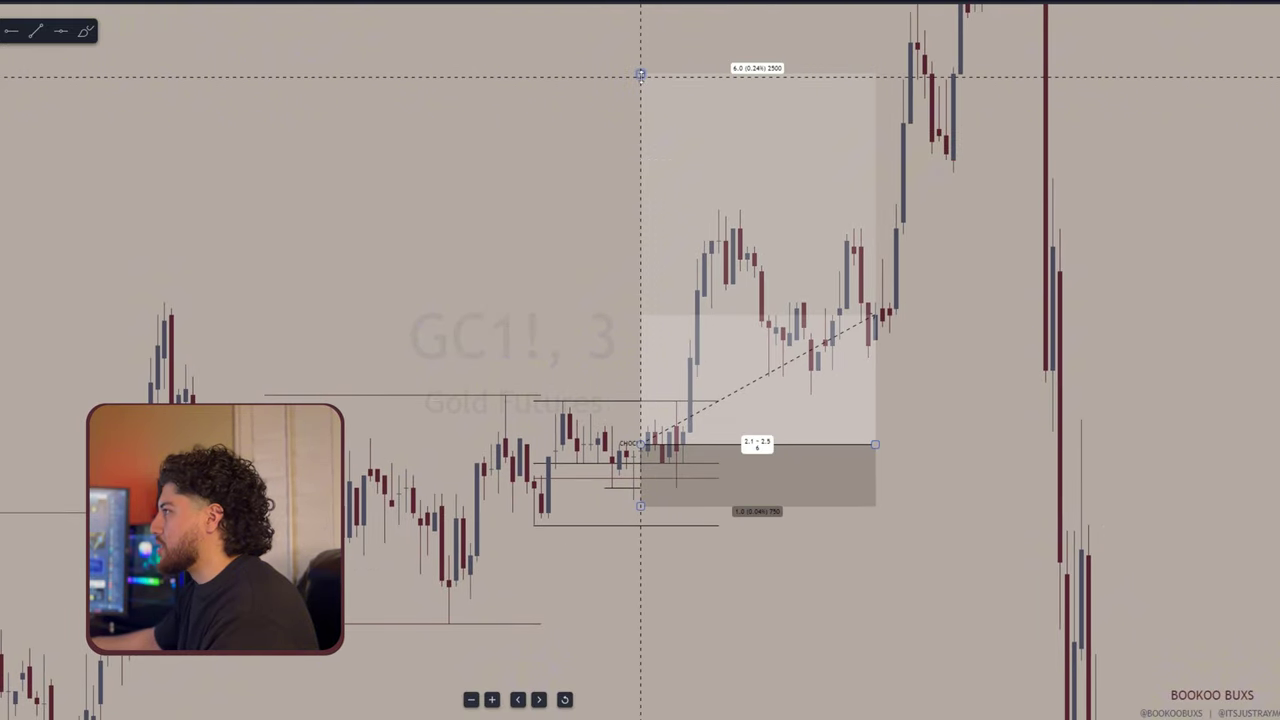
Step: Lower the long position's target to 3.0 above the entry
left_click_drag(640, 74, 614, 259)
left_click_drag(1274, 557, 1274, 454)
left_click(1268, 454)
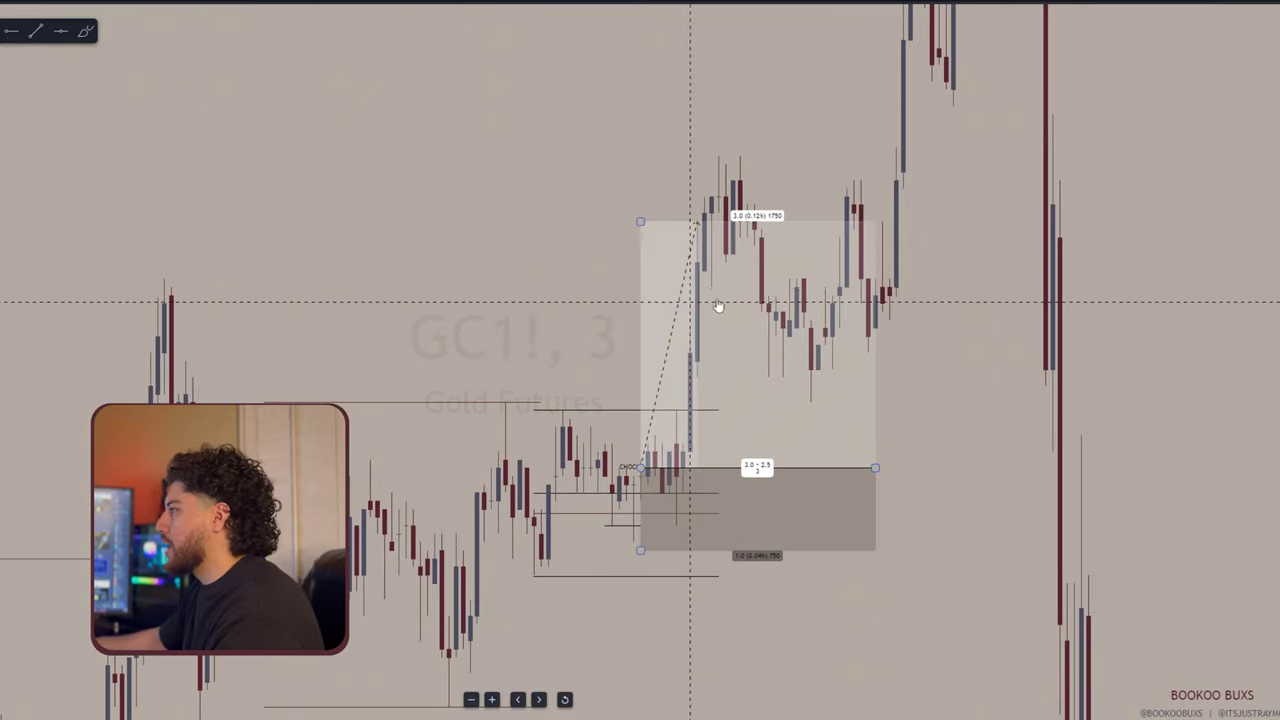
left_click_drag(960, 340, 835, 339)
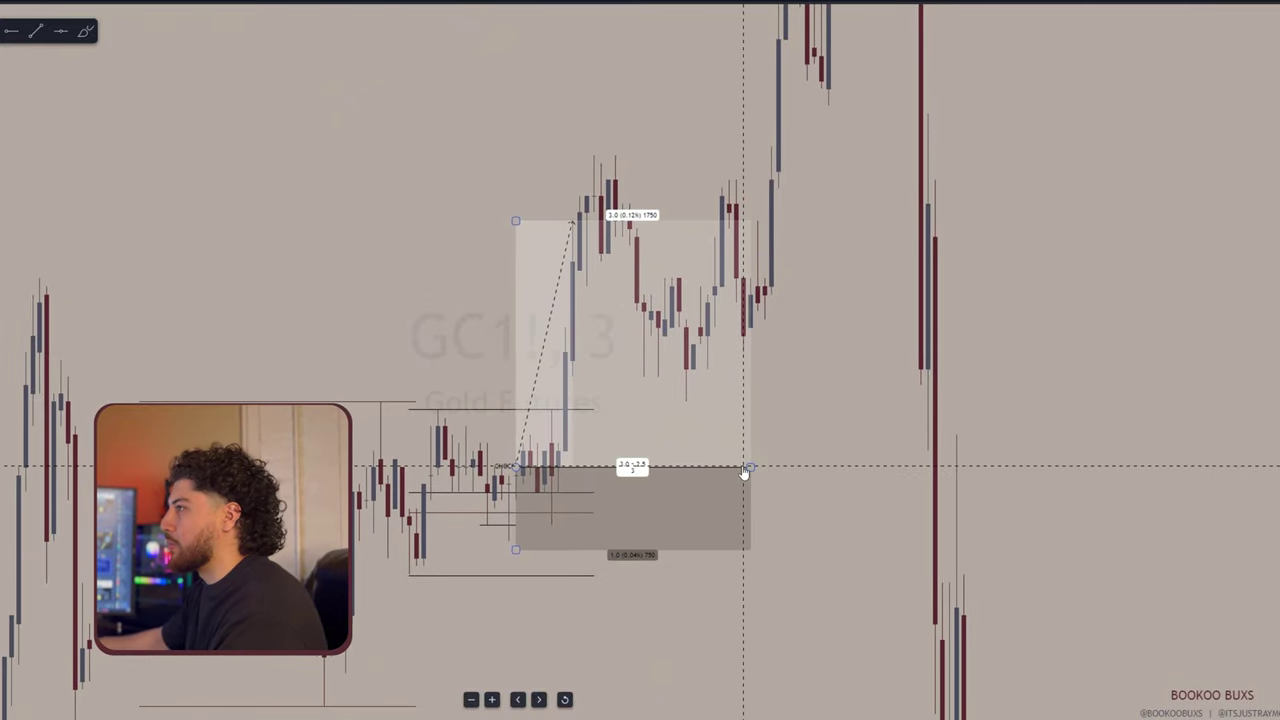
left_click_drag(1270, 466, 1270, 508)
left_click_drag(1029, 510, 1008, 541)
scroll(1008, 541, "down", 2)
left_click_drag(1268, 522, 1268, 543)
left_click_drag(863, 543, 817, 475)
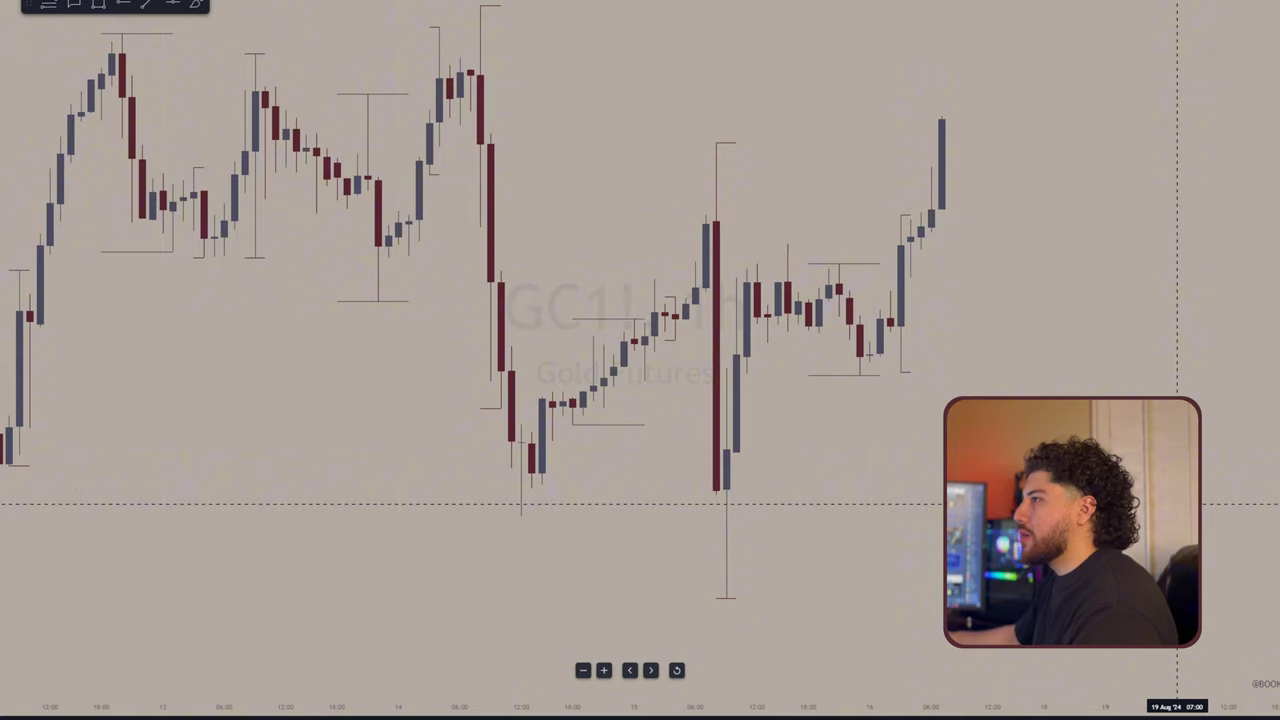
Step: Draw a Fibonacci retracement on the 1-hour chart from the 15 August swing high to its swing low, extending to 16 August 10:00
left_click_drag(837, 523, 1031, 527)
left_click_drag(1279, 529, 1176, 545)
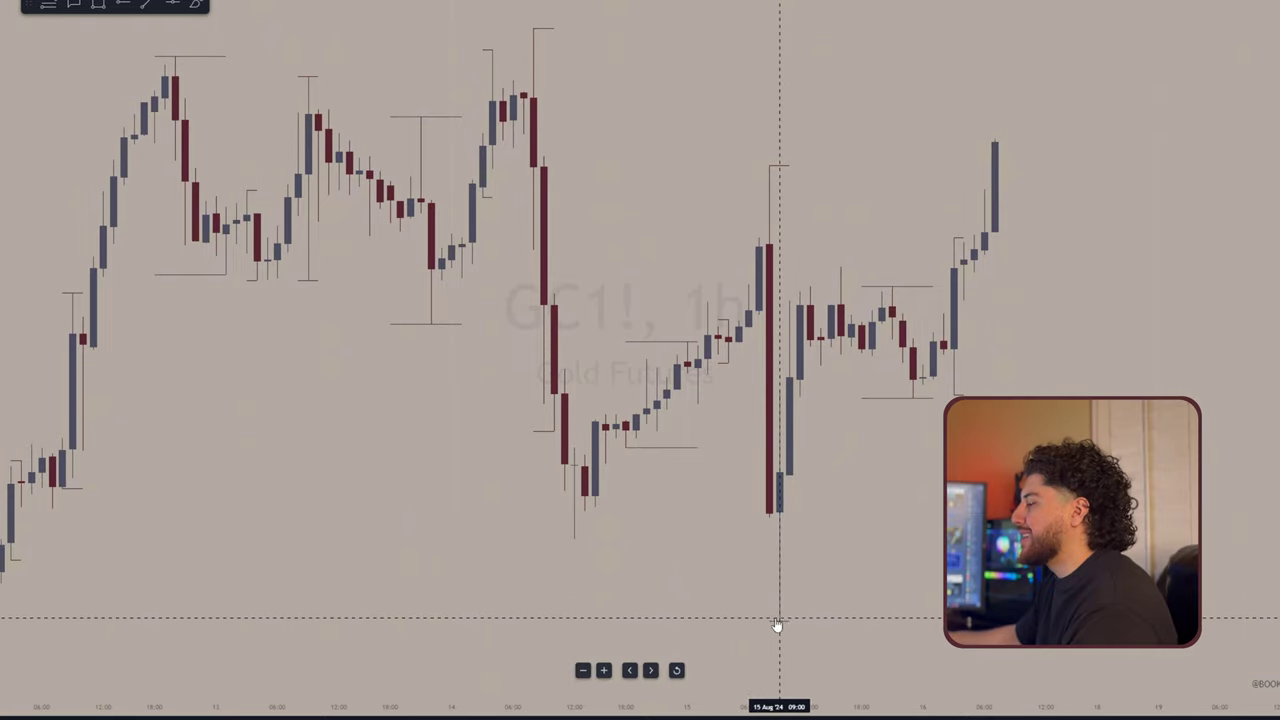
left_click_drag(777, 620, 796, 609)
scroll(797, 609, "up", 1)
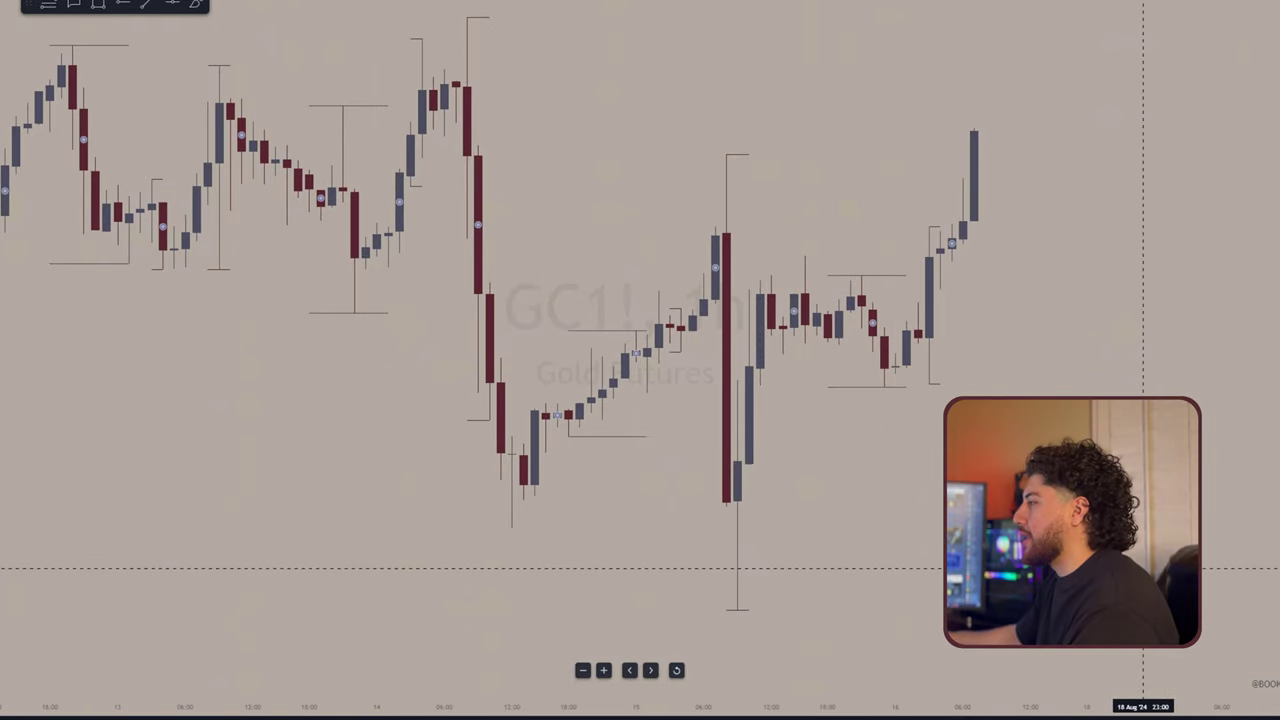
left_click_drag(1121, 558, 1142, 553)
scroll(1194, 508, "up", 1)
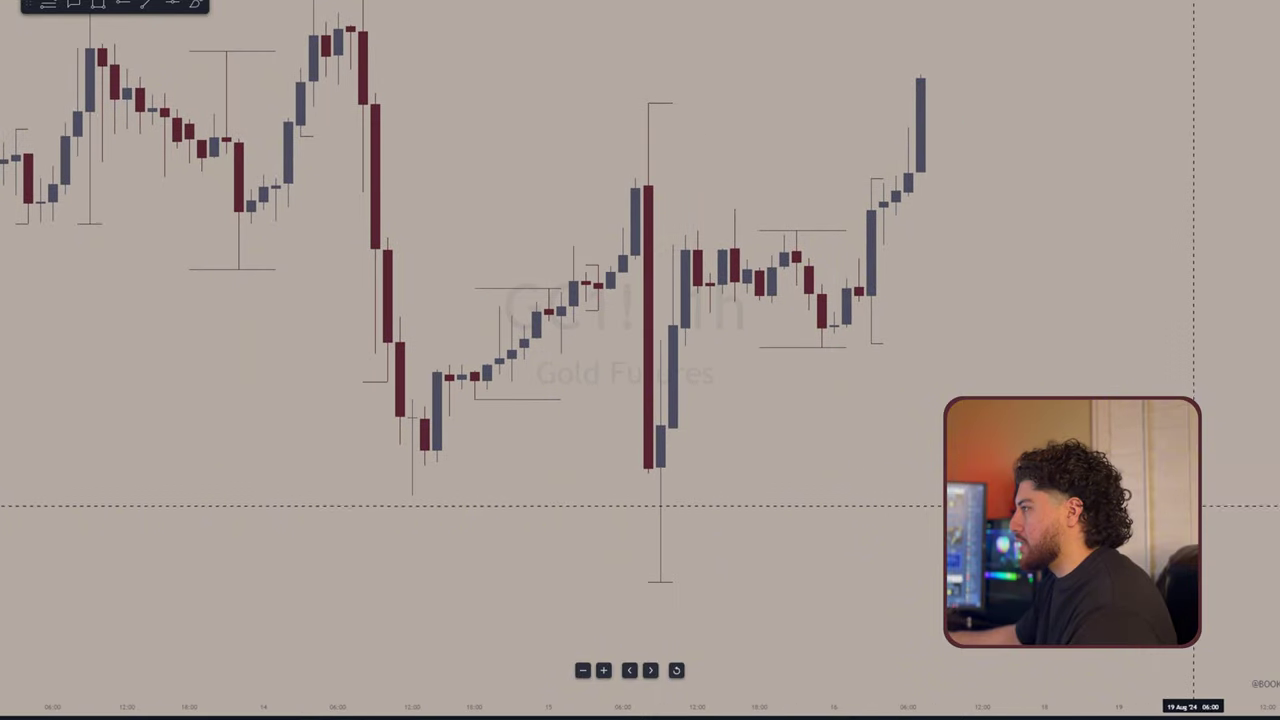
left_click(48, 4)
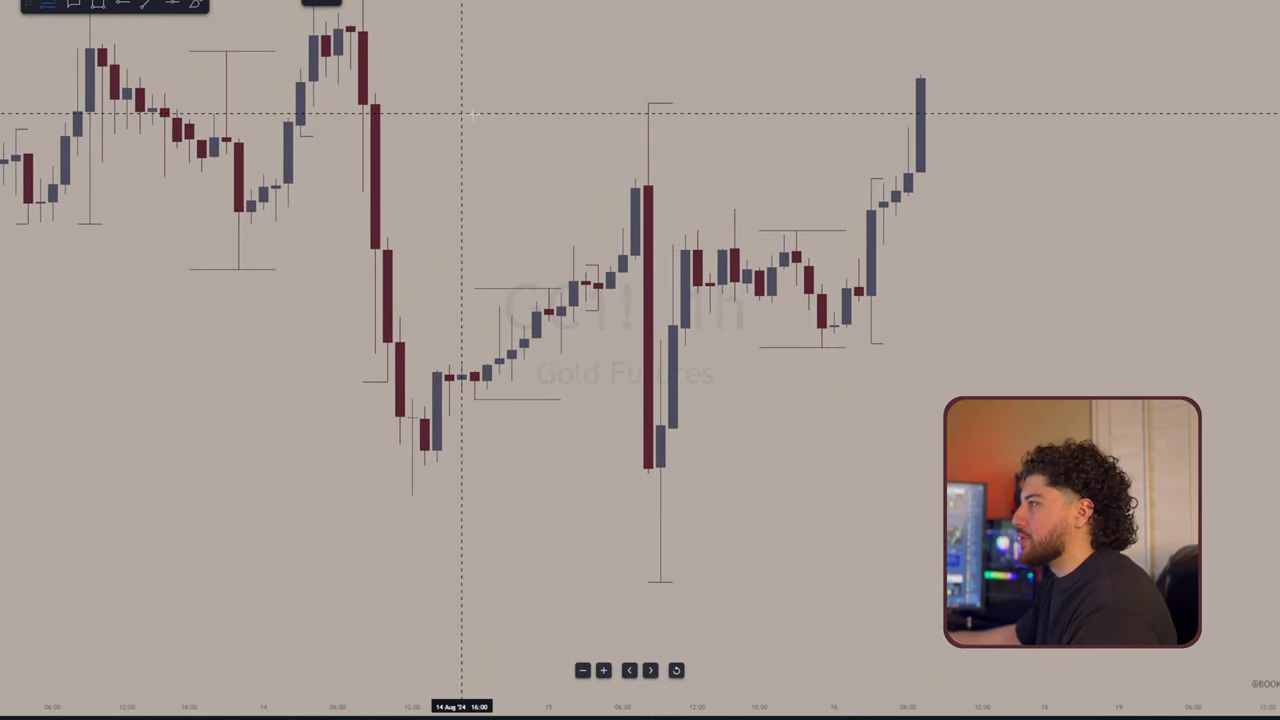
left_click(635, 103)
left_click(957, 580)
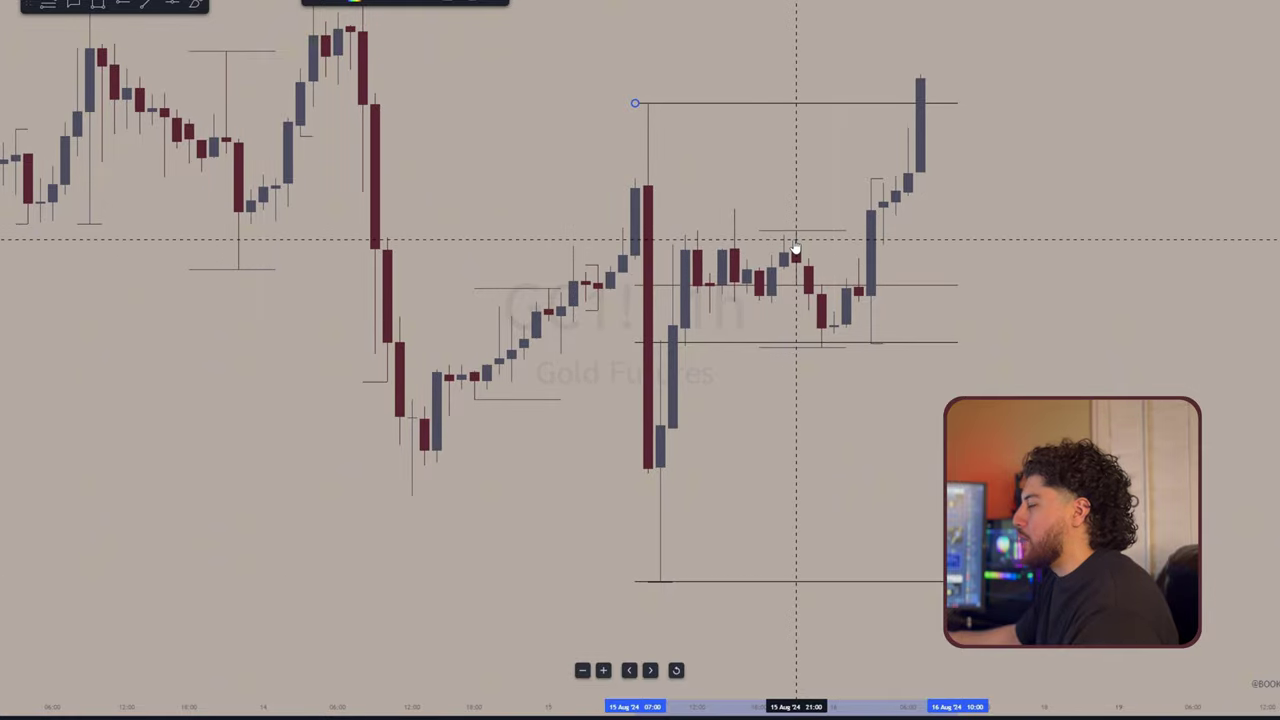
Step: Brush-mark the 15 August afternoon swing low and high, the broken low level and the late-evening lower low on the 15-minute chart
left_click_drag(930, 635, 966, 624)
scroll(951, 625, "up", 1)
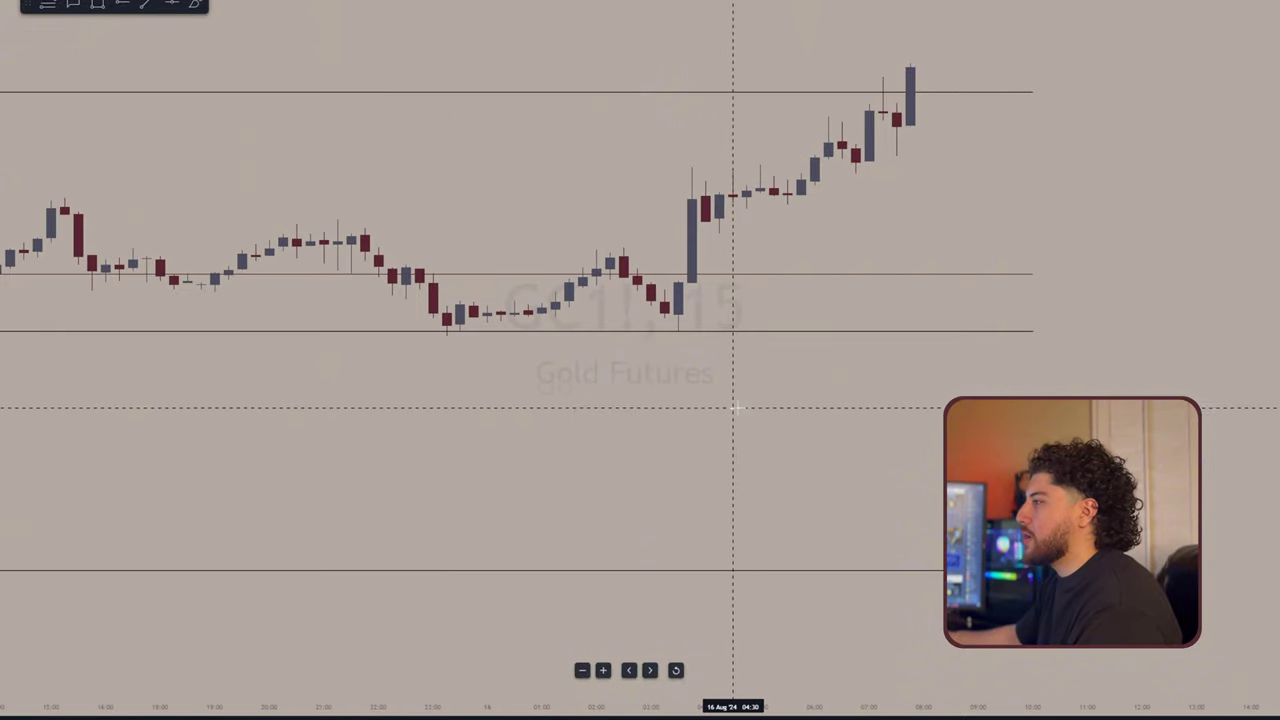
scroll(726, 418, "down", 4)
left_click_drag(720, 431, 693, 448)
left_click_drag(1274, 540, 1274, 302)
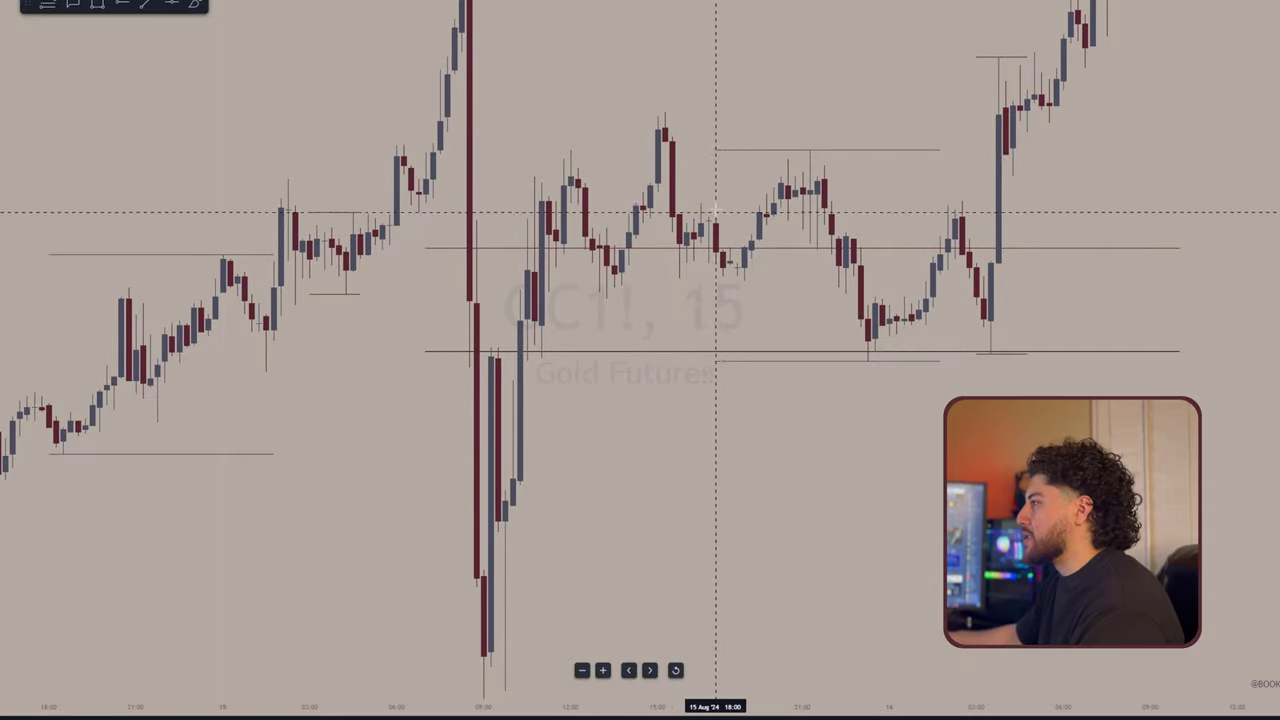
mouse_move(925, 194)
left_mouse_down()
mouse_move(820, 186)
mouse_move(823, 217)
mouse_move(843, 218)
left_mouse_up()
scroll(848, 264, "up", 1)
left_click(196, 4)
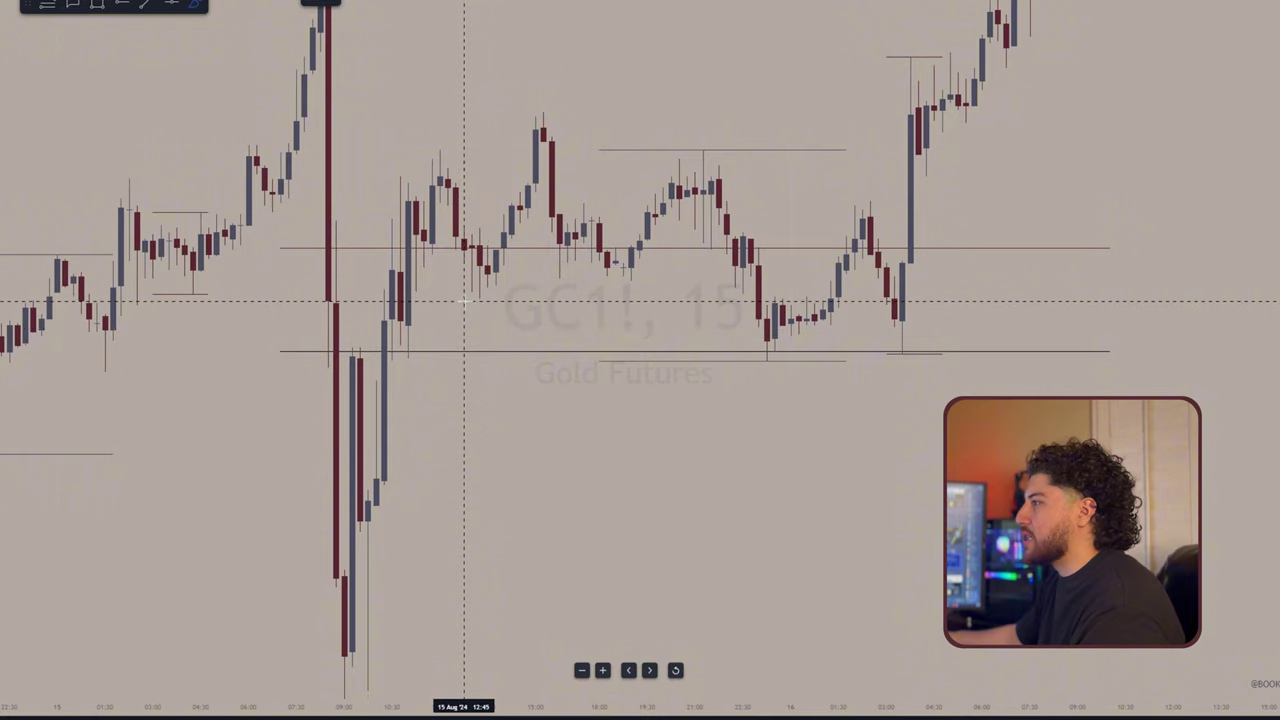
left_click_drag(465, 303, 504, 306)
left_click_drag(529, 105, 551, 110)
left_click_drag(472, 295, 783, 293)
left_click_drag(750, 349, 790, 357)
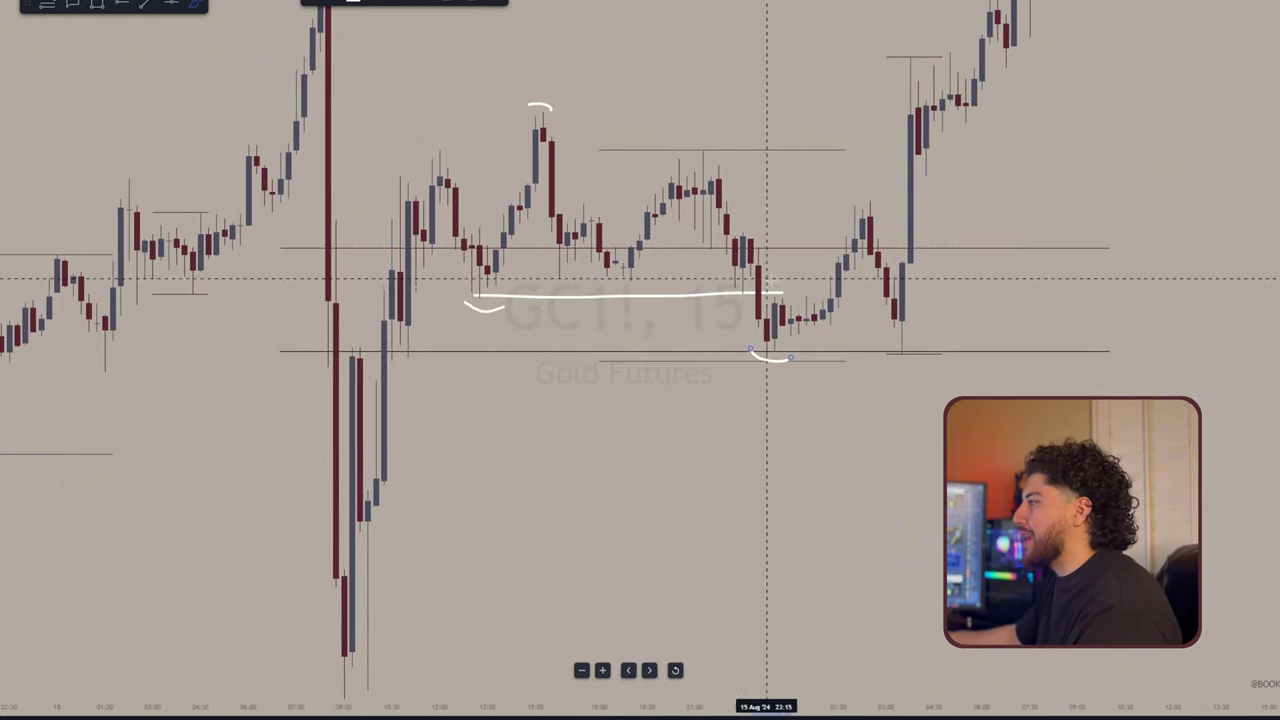
Step: Clear the brush marks and the larger retracement, and draw a Fibonacci retracement from the 15 August 15:15 high to the late-evening low
left_click_drag(1277, 373, 1277, 215)
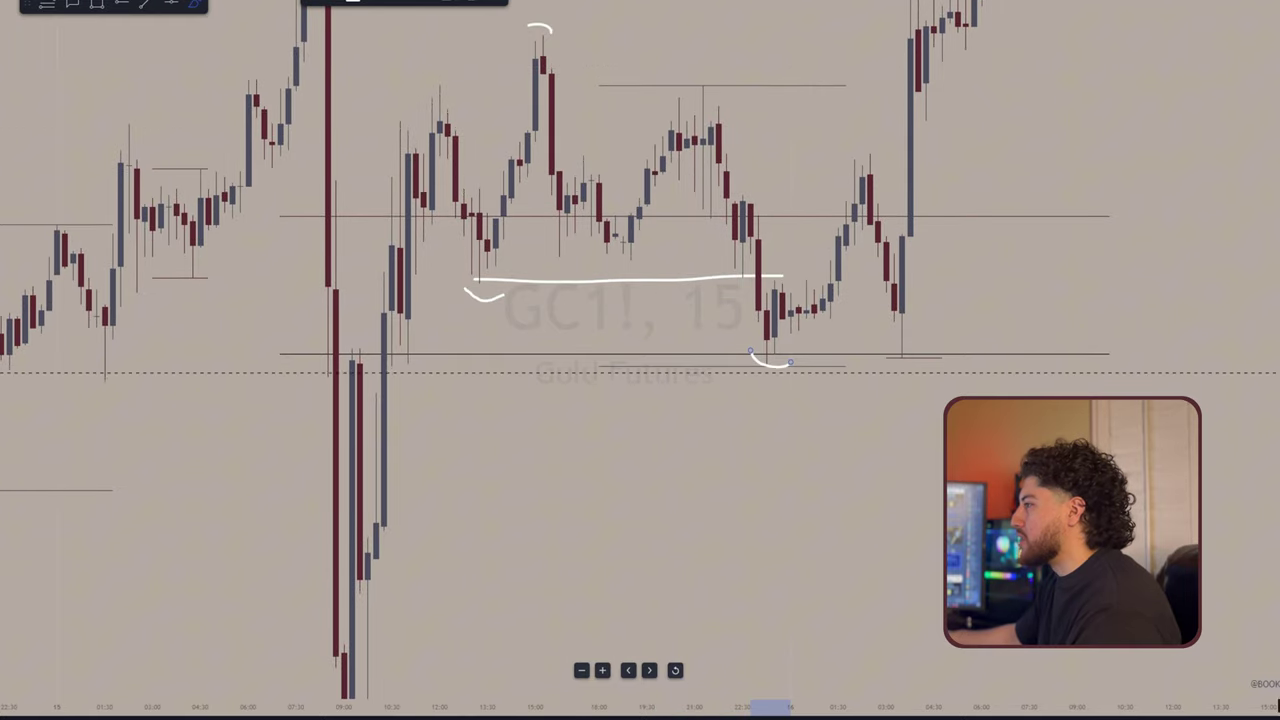
key("Delete")
left_click_drag(210, 148, 325, 247)
scroll(325, 247, "up", 1)
left_click(48, 5)
left_click(582, 137)
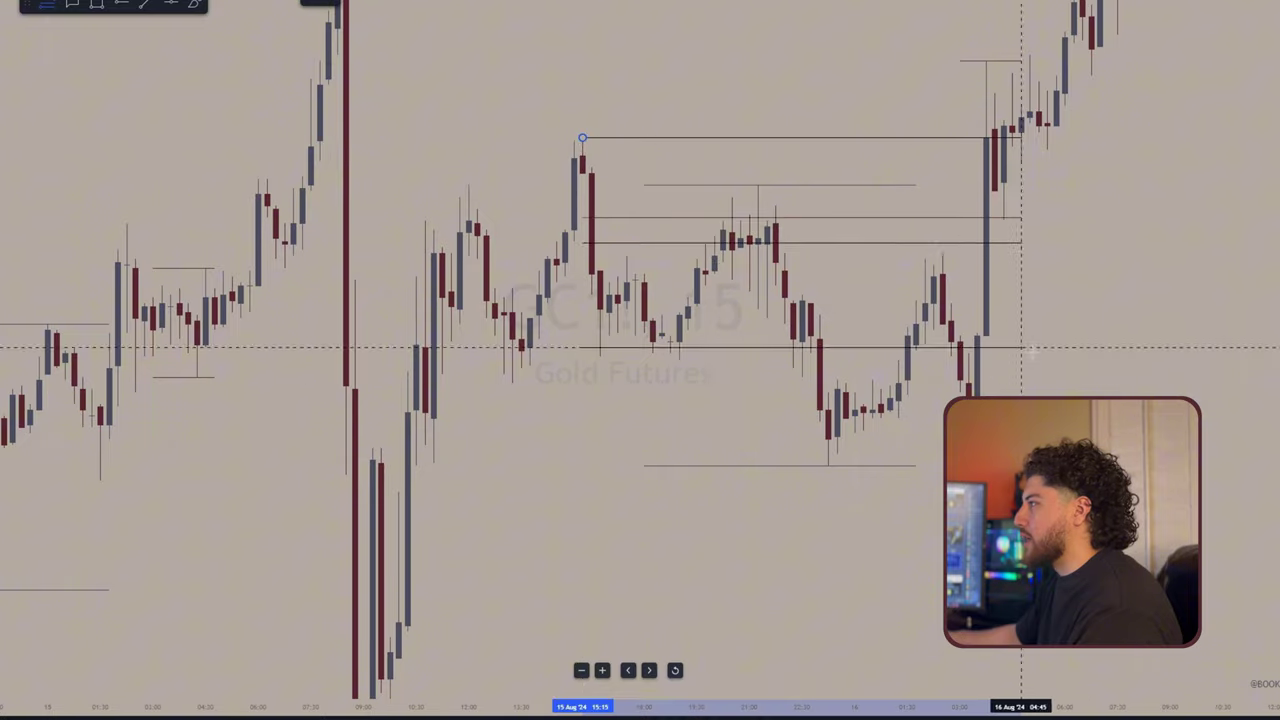
left_click(1091, 463)
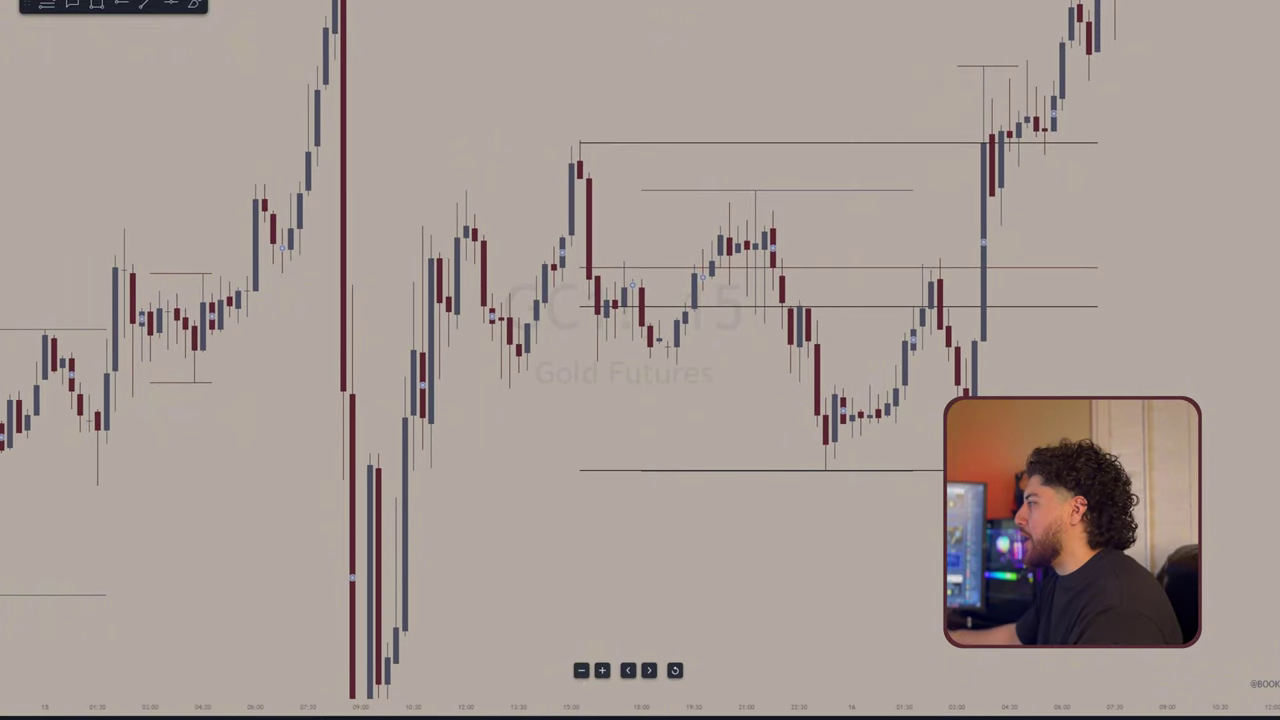
Step: Draw a short trend line across the 16 August highs from about 01:45 to 02:45, near the upper middle retracement level
scroll(1128, 357, "up", 3)
left_click(145, 4)
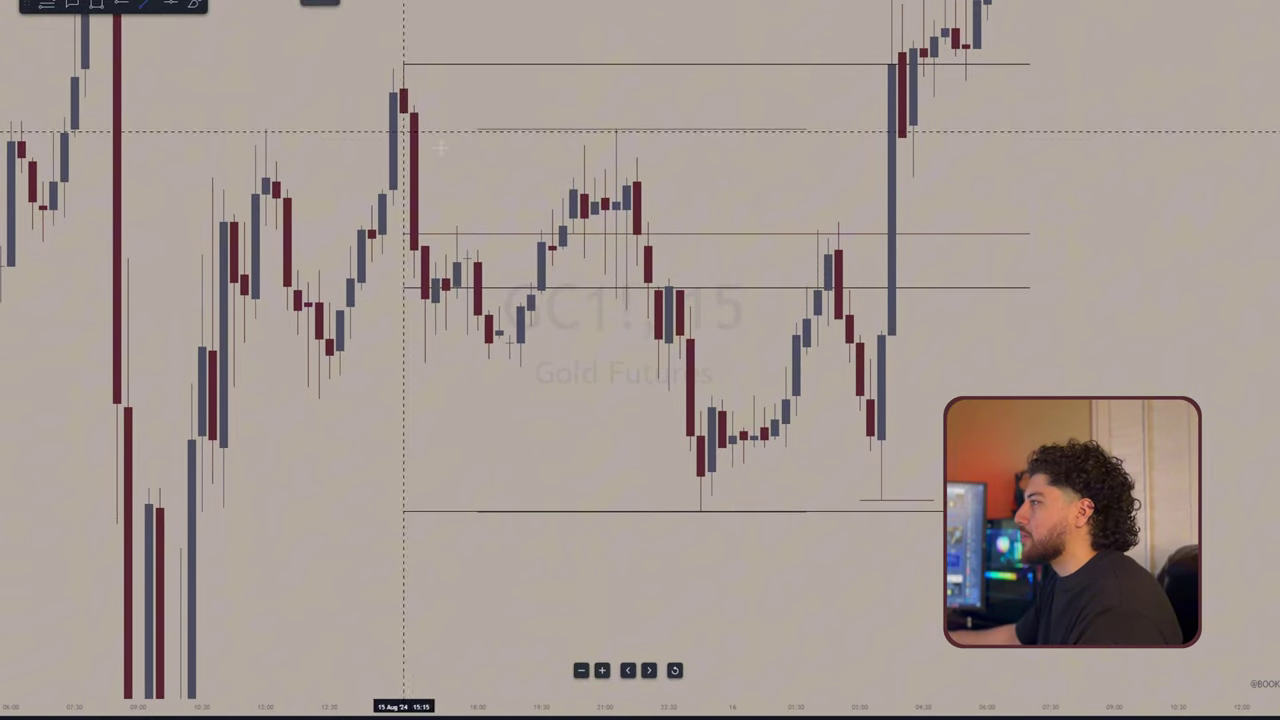
left_click(806, 231)
left_click(849, 229)
left_click(818, 201)
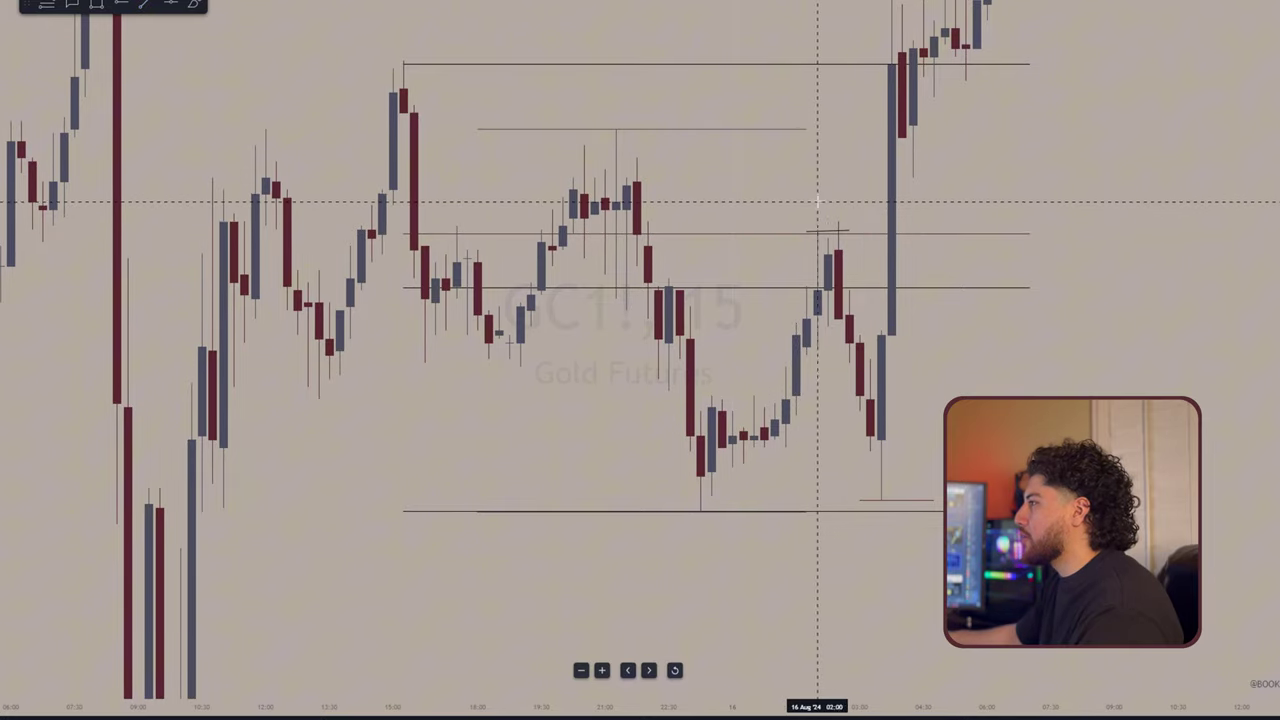
Step: Draw a rectangle on the 10-minute chart from the 15 August 21:20 candle up to the session-high line, extending to about 03:20 on 16 August
left_click(97, 4)
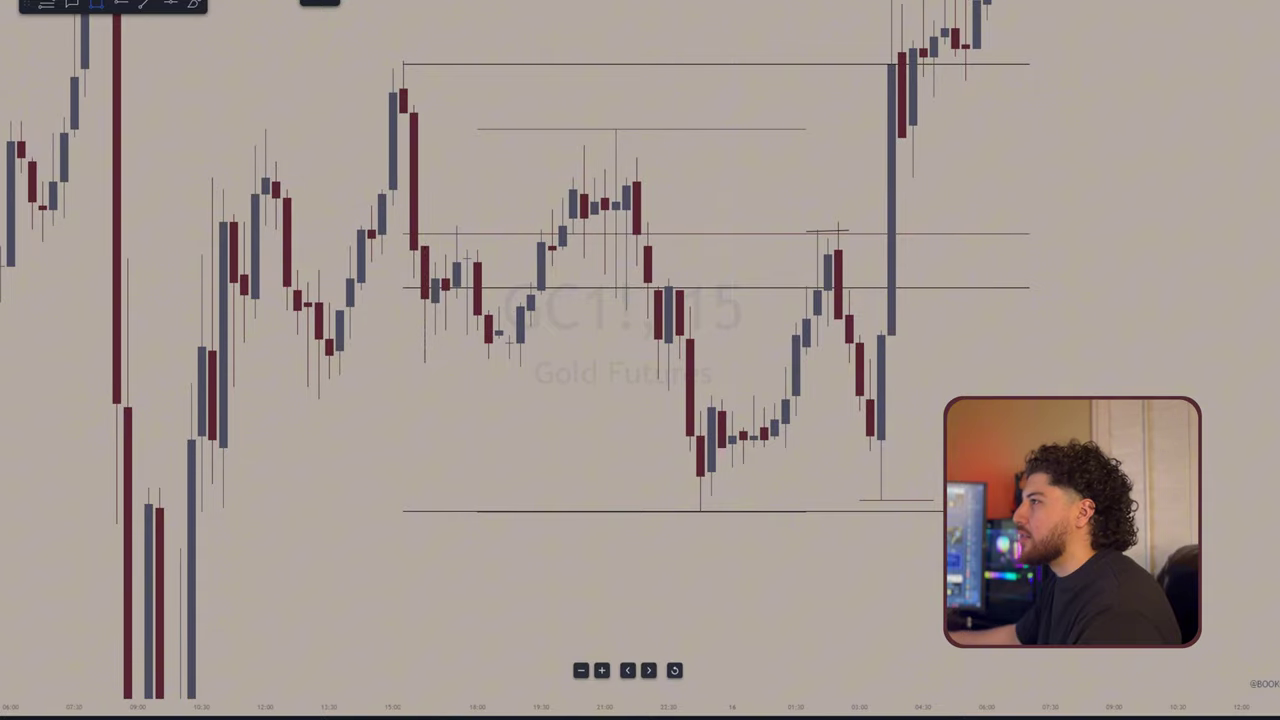
left_click(116, 2)
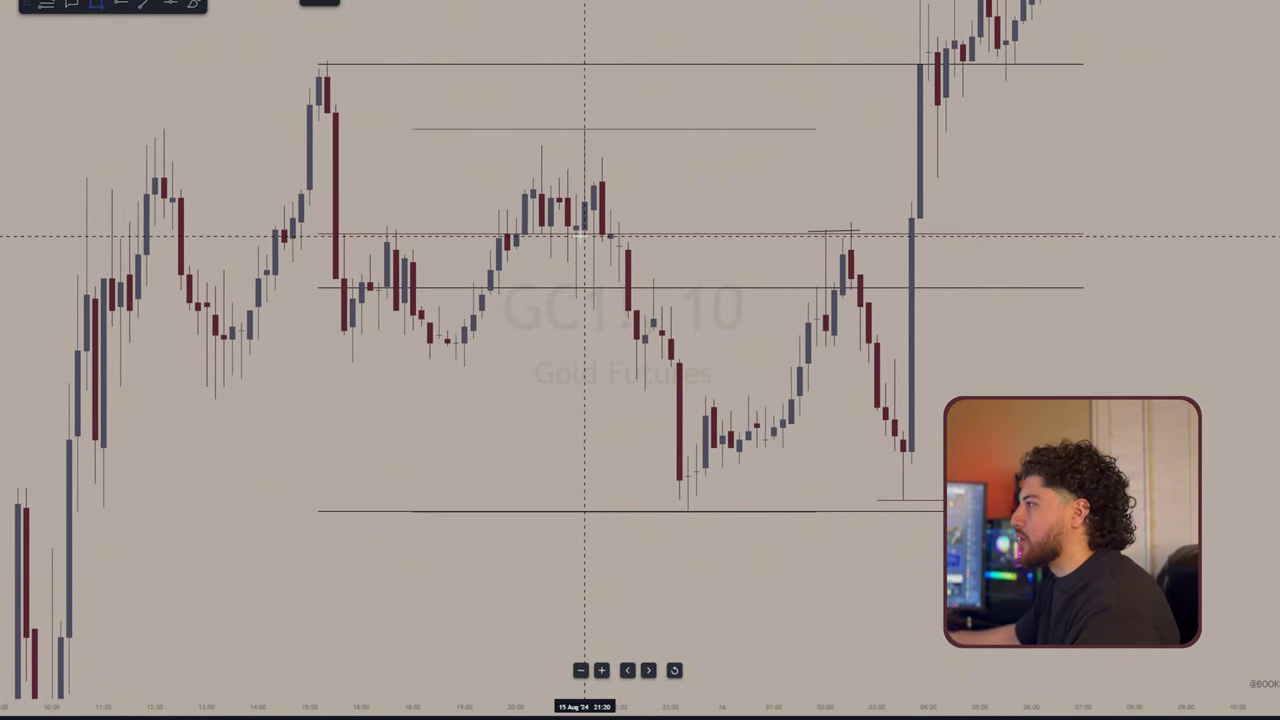
mouse_move(584, 236)
left_mouse_down()
mouse_move(618, 129)
mouse_move(894, 129)
left_mouse_up()
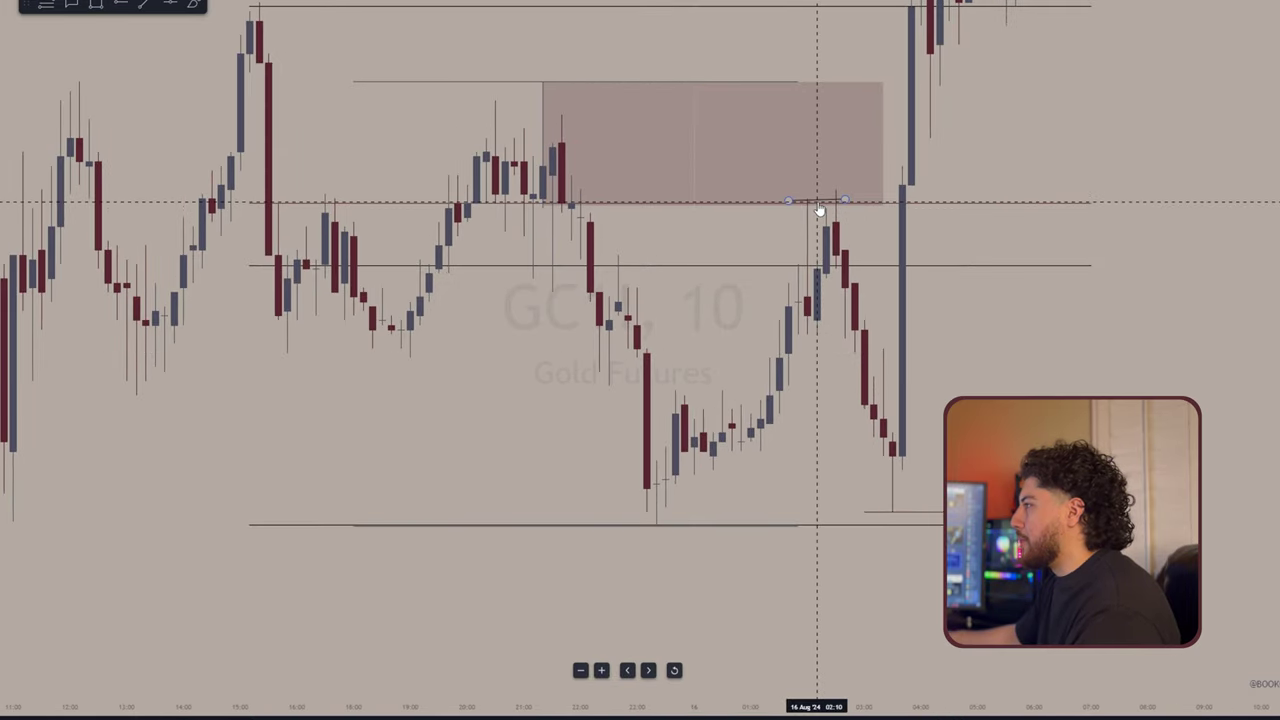
Step: Apply the LIQUIDITY template to the short trend line at the bottom edge of the rectangle
double_click(818, 203)
left_click(587, 488)
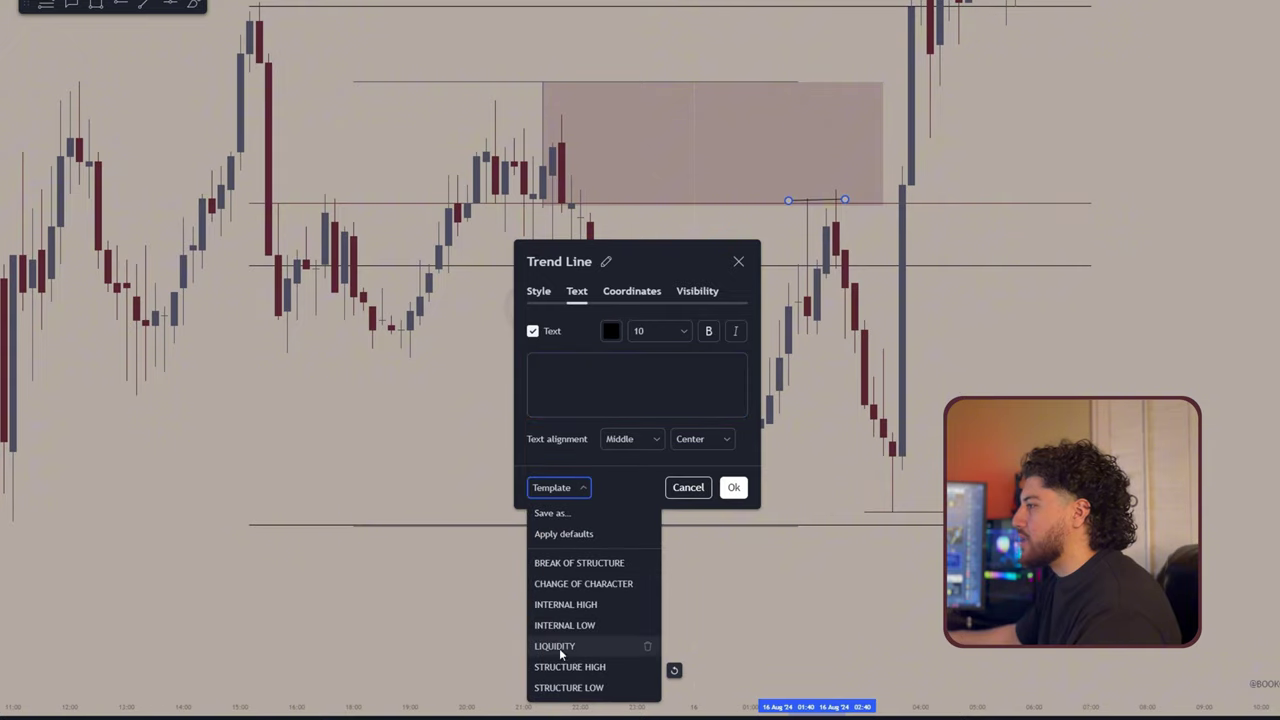
left_click(559, 648)
left_click(733, 487)
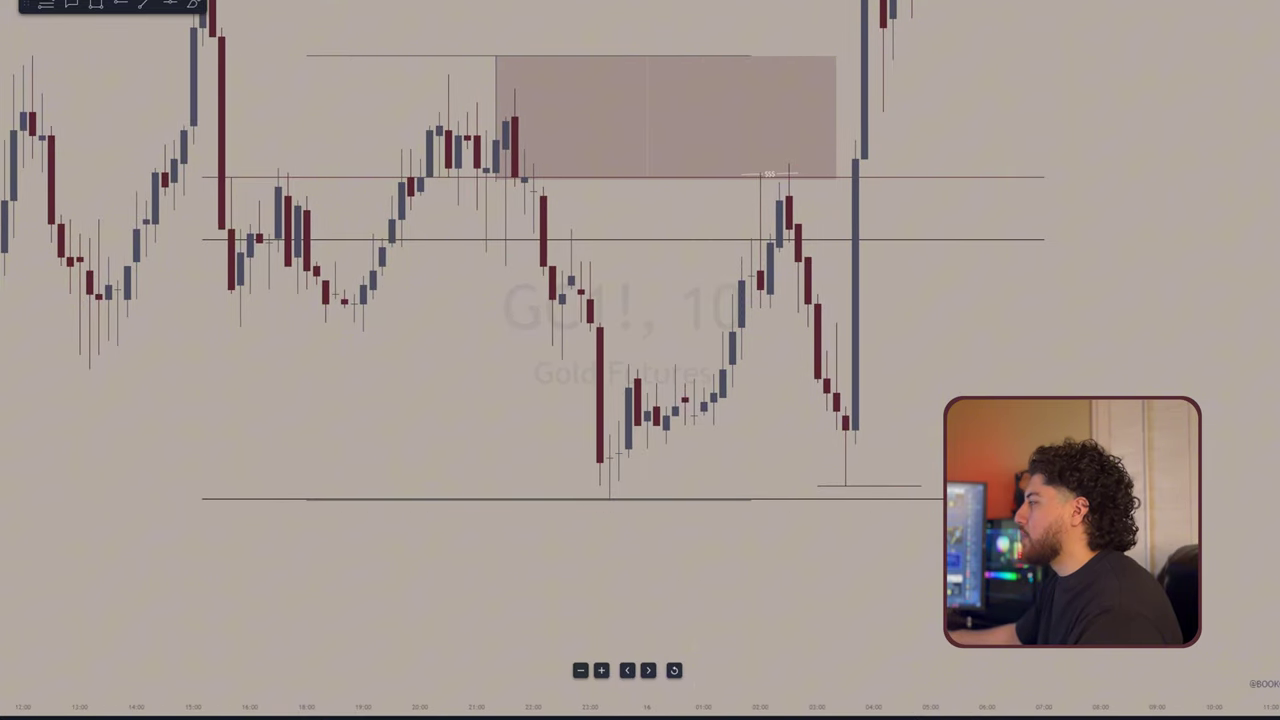
left_click_drag(1278, 470, 1278, 568)
scroll(1200, 560, "down", 1)
left_click_drag(924, 591, 837, 520)
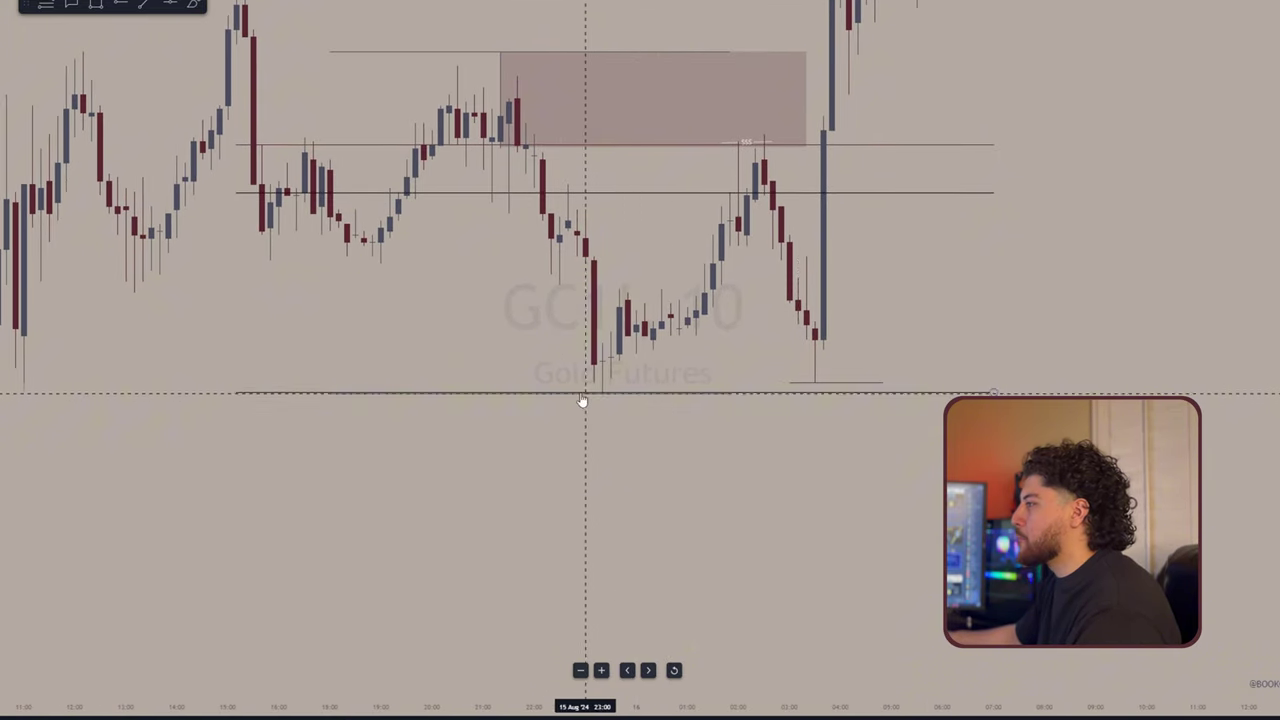
Step: Examine the GC1! price action around the marked retracement and rectangle on the 1-hour and 15-minute timeframes
left_click(287, 31)
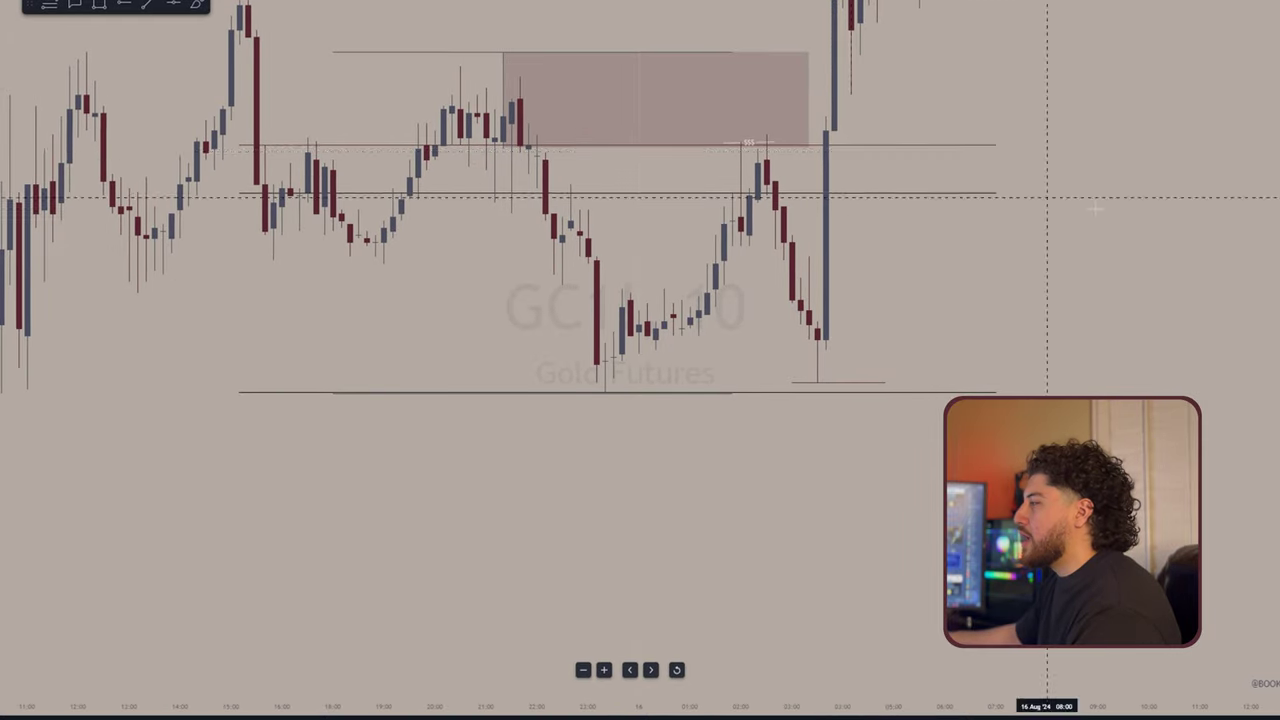
left_click_drag(1274, 300, 1274, 496)
scroll(784, 590, "up", 3)
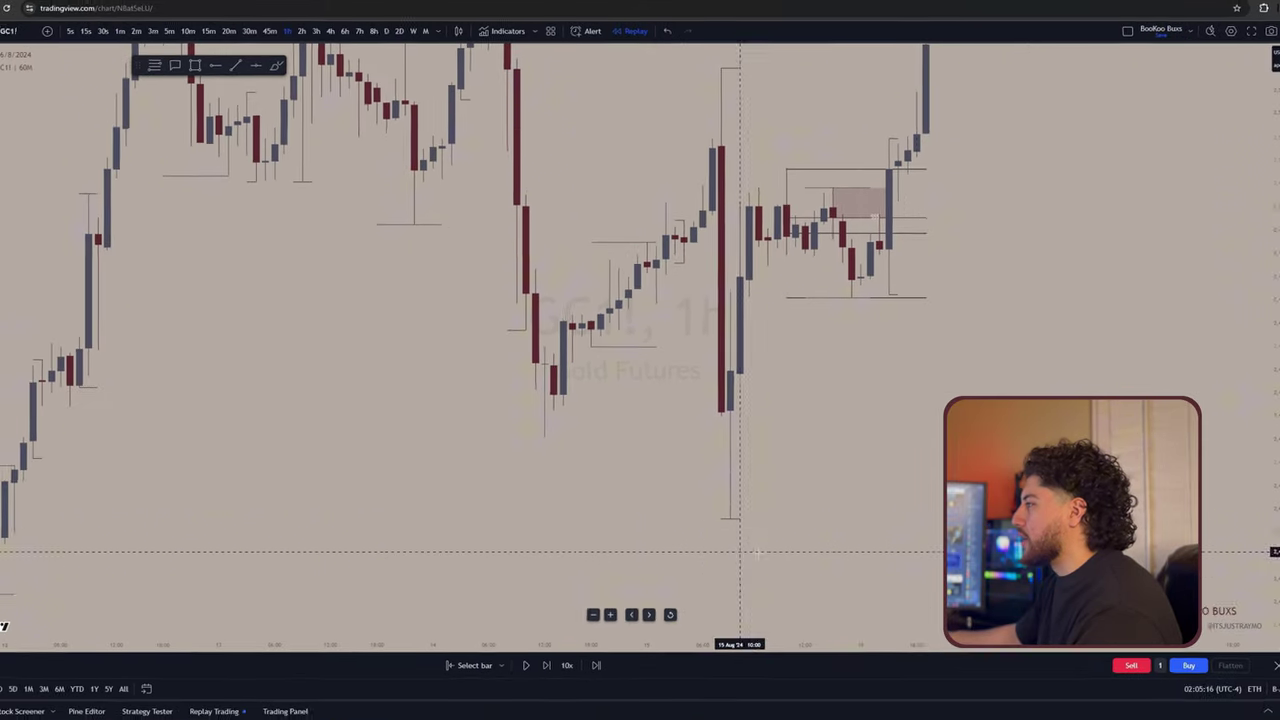
scroll(1139, 496, "up", 2)
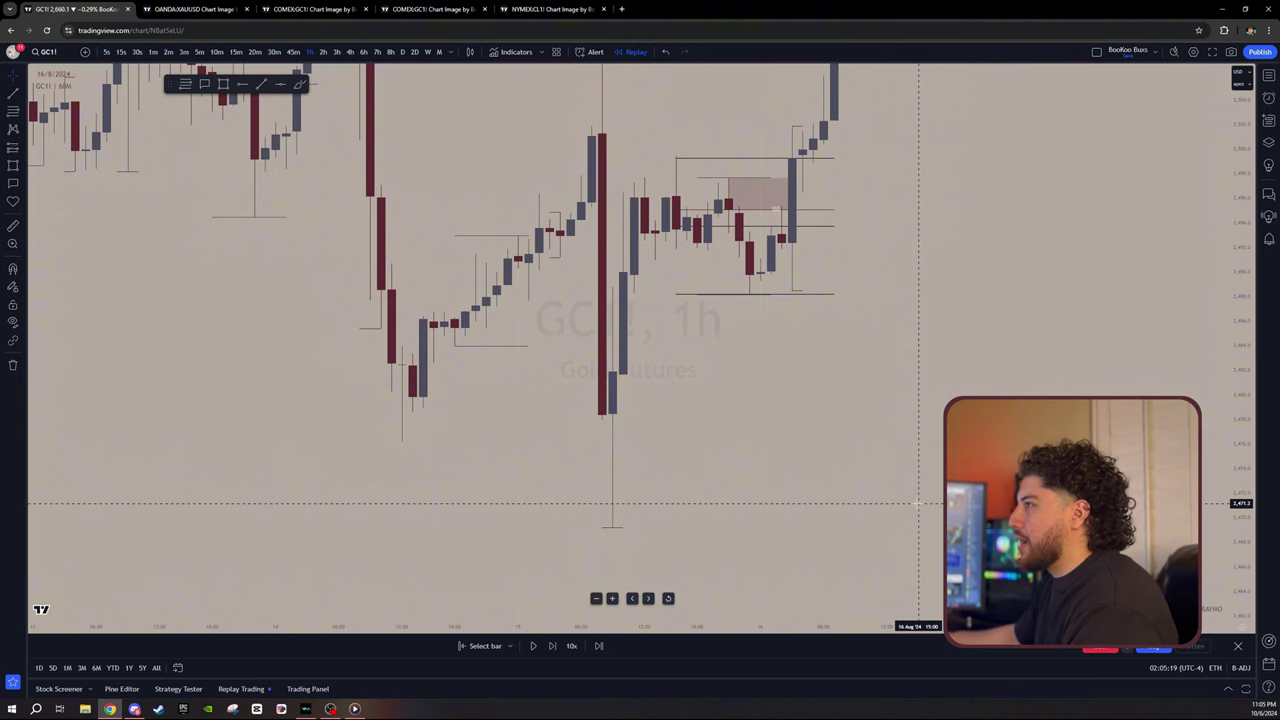
scroll(1051, 479, "up", 3)
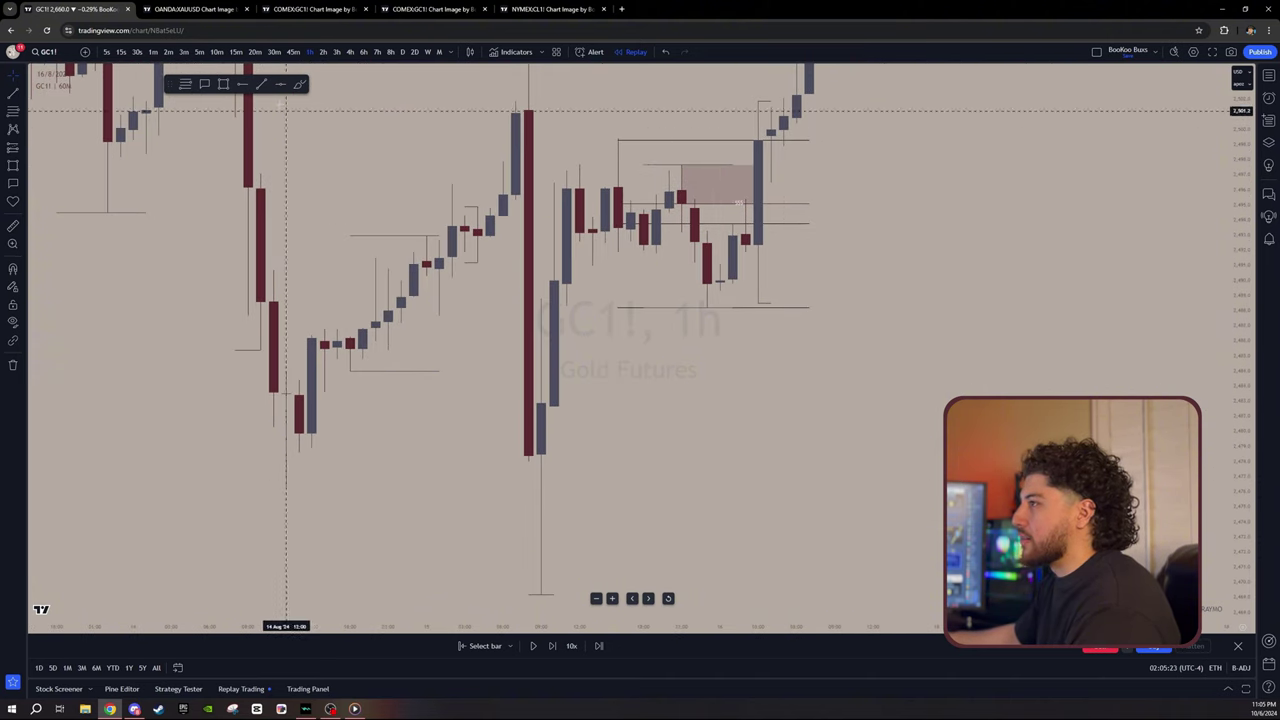
left_click(238, 52)
scroll(1014, 400, "up", 3)
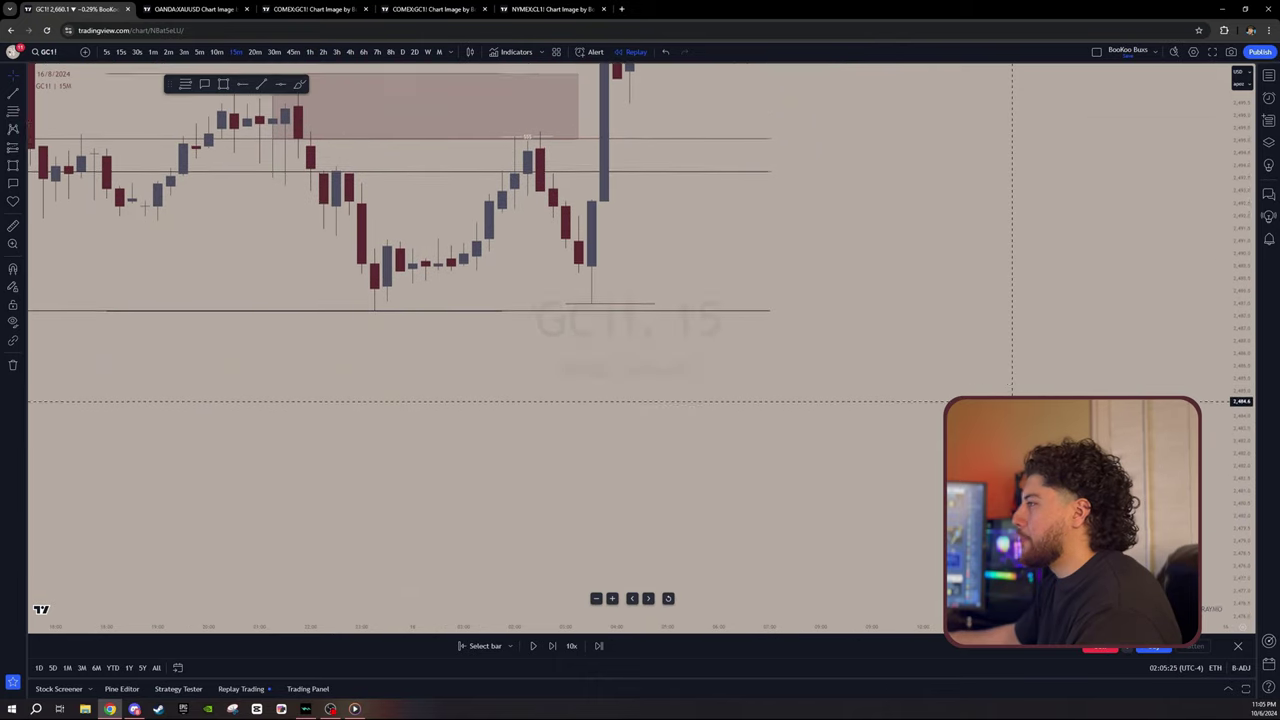
scroll(740, 270, "up", 4)
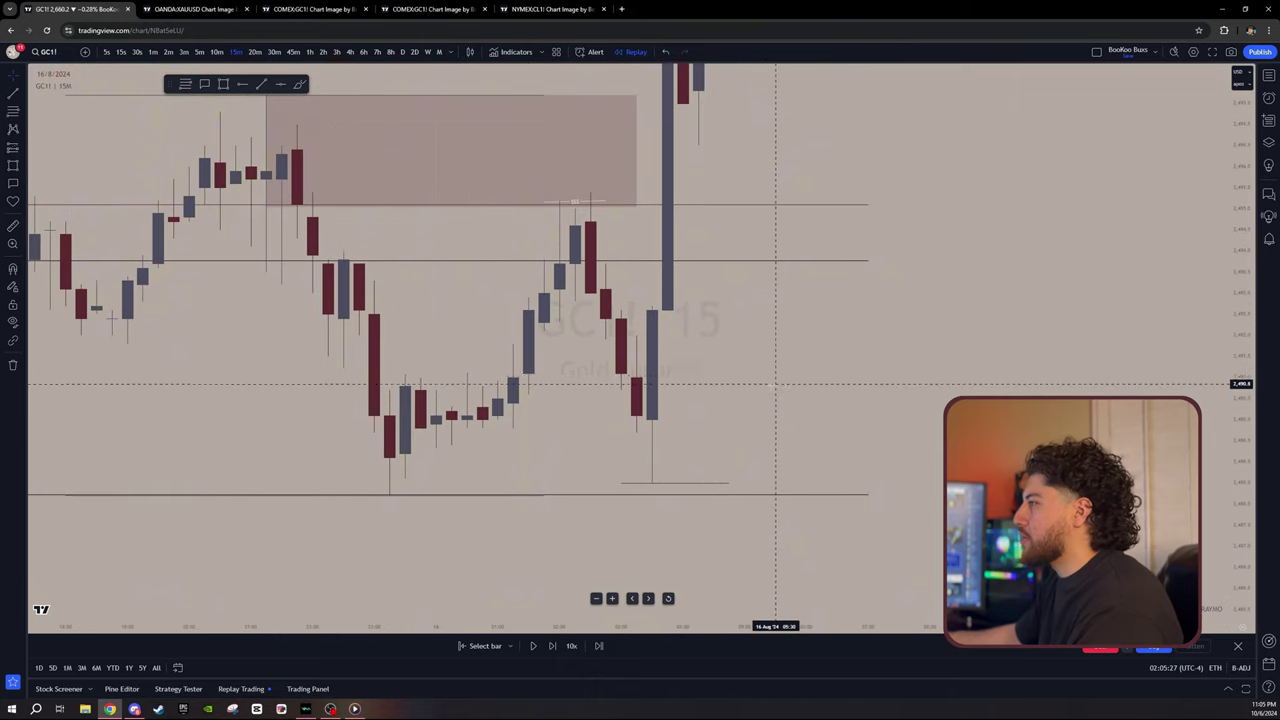
left_click_drag(1241, 406, 1241, 383)
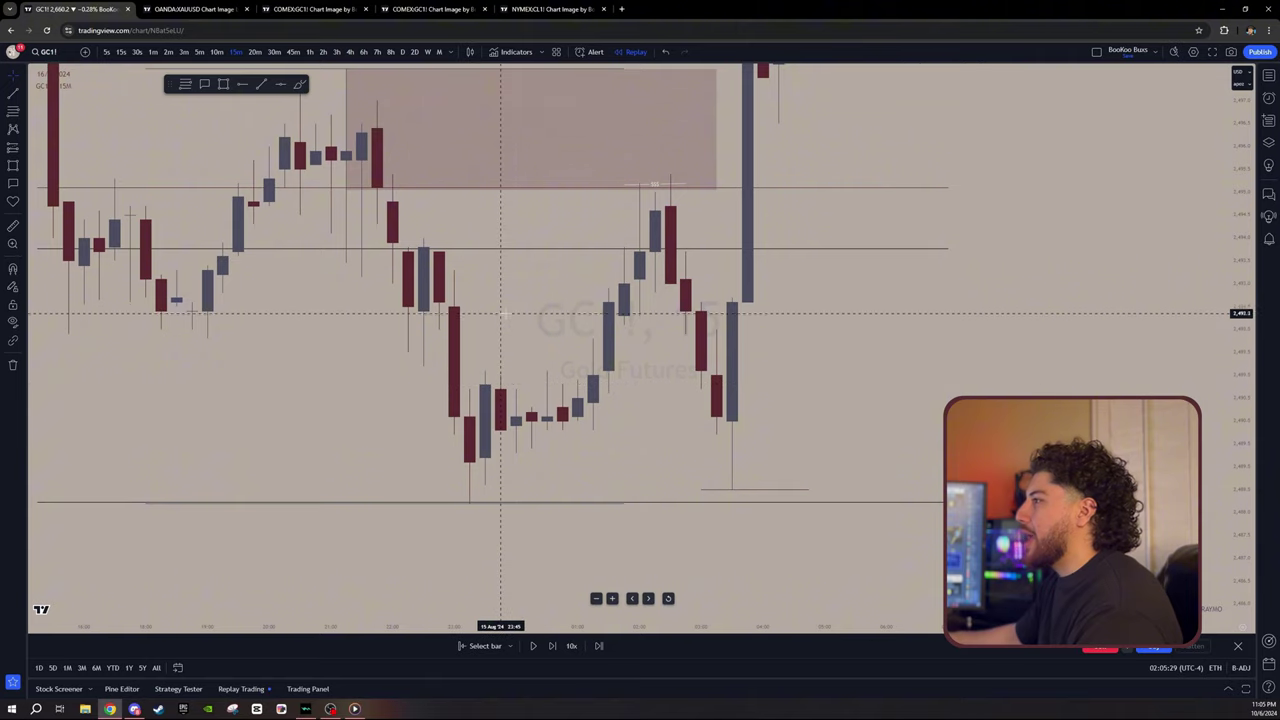
left_click_drag(550, 219, 561, 268)
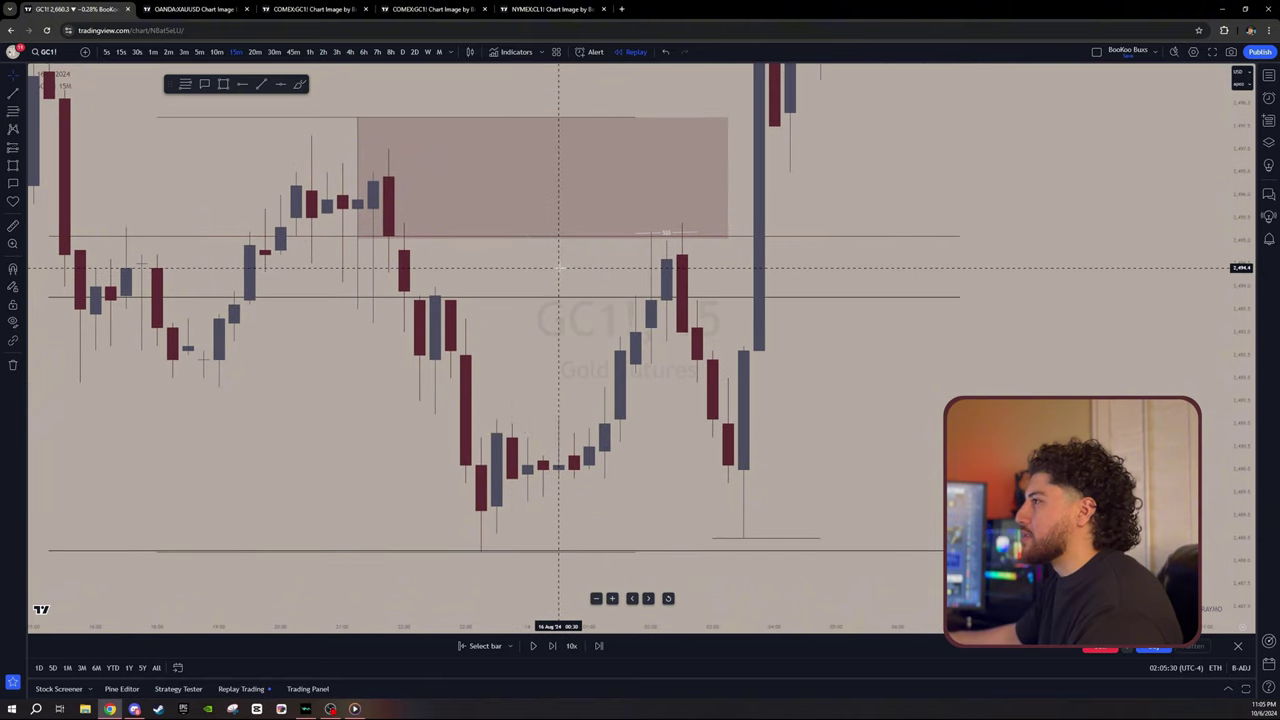
Step: Try the 1-minute timeframe on GC1! and open the saved OANDA XAUUSD chart snapshot
left_click(154, 55)
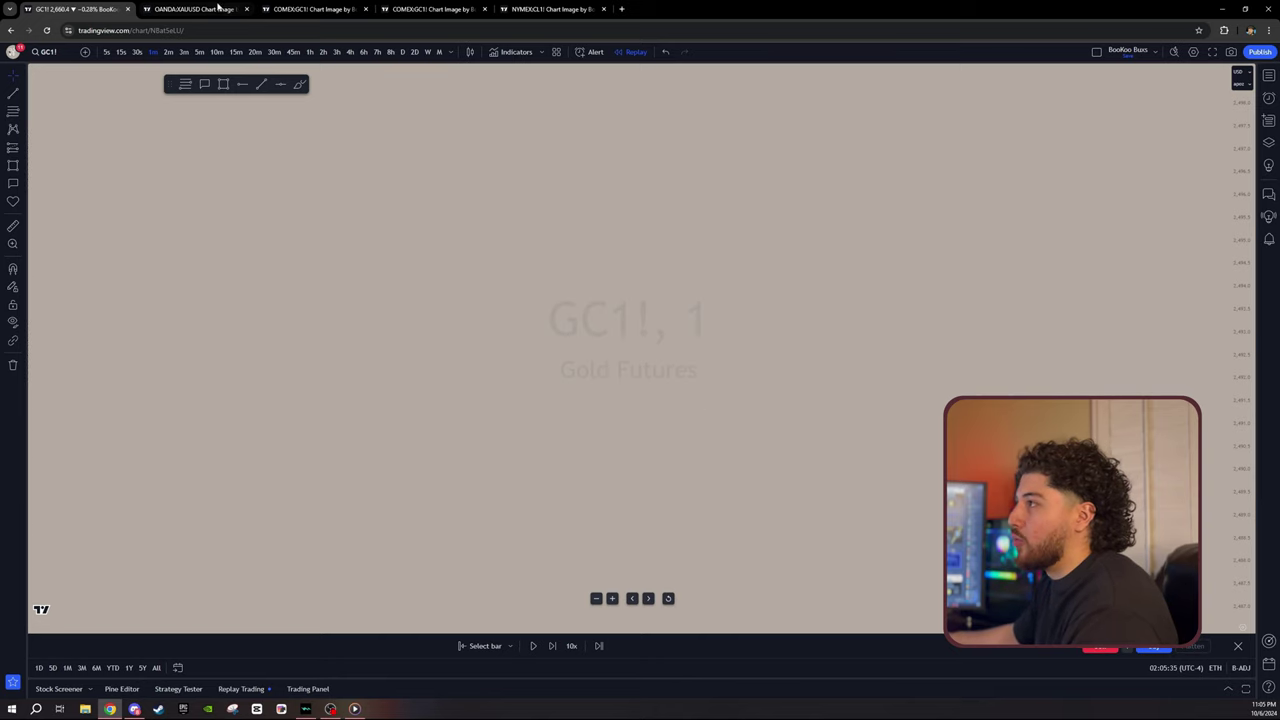
left_click(195, 9)
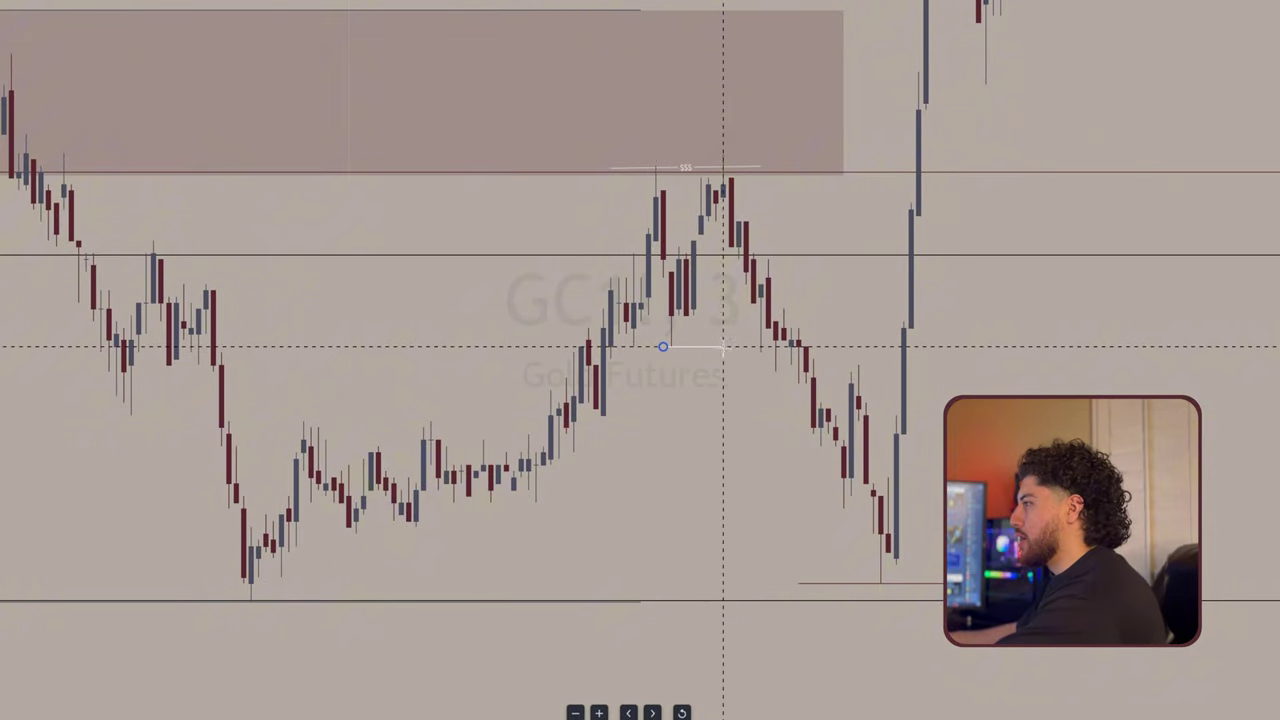
Step: Draw a short trend line from the pullback low between the two highs on the 3-minute chart and apply the BREAK OF STRUCTURE template
left_click(784, 346)
left_click(760, 329)
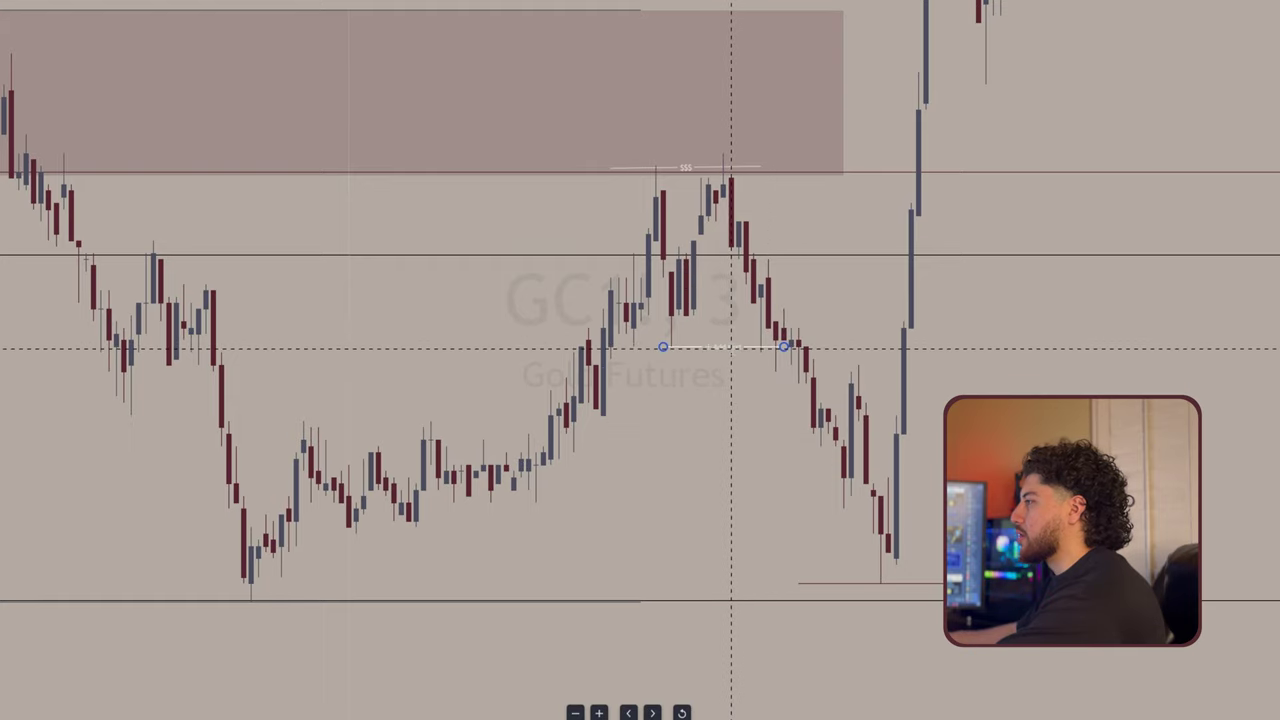
double_click(723, 348)
left_click(578, 506)
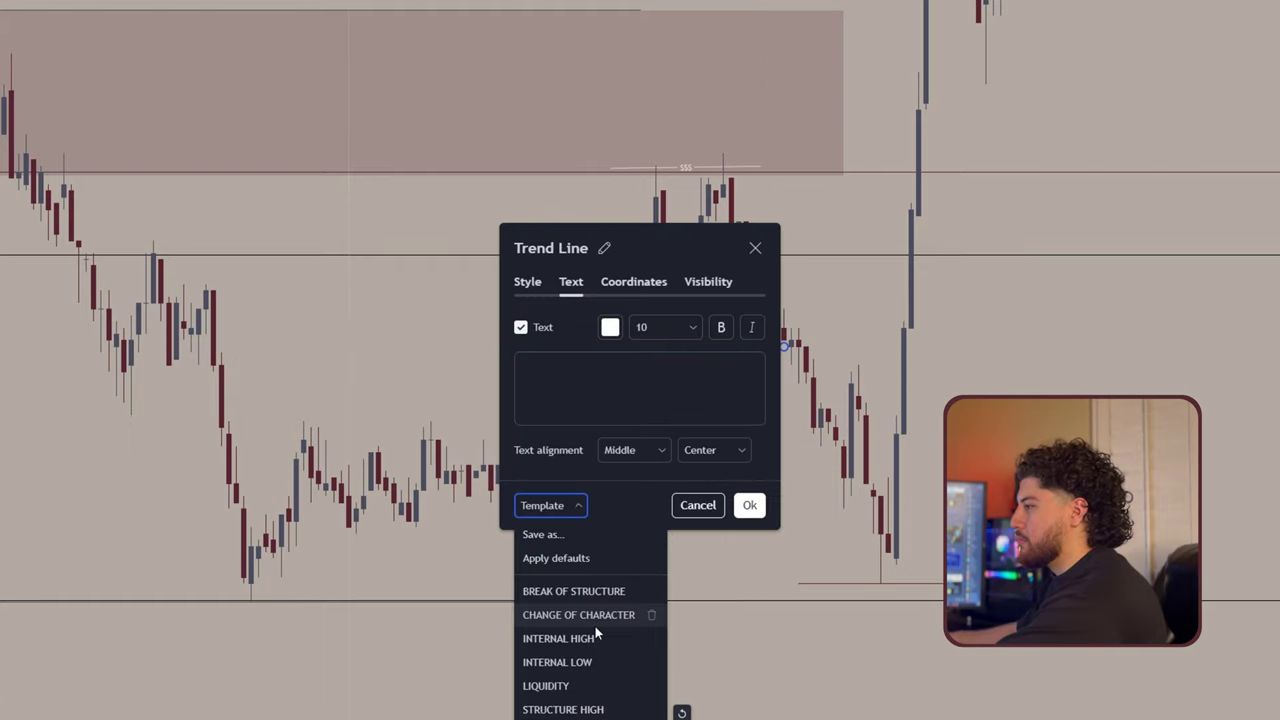
left_click(590, 591)
left_click(749, 505)
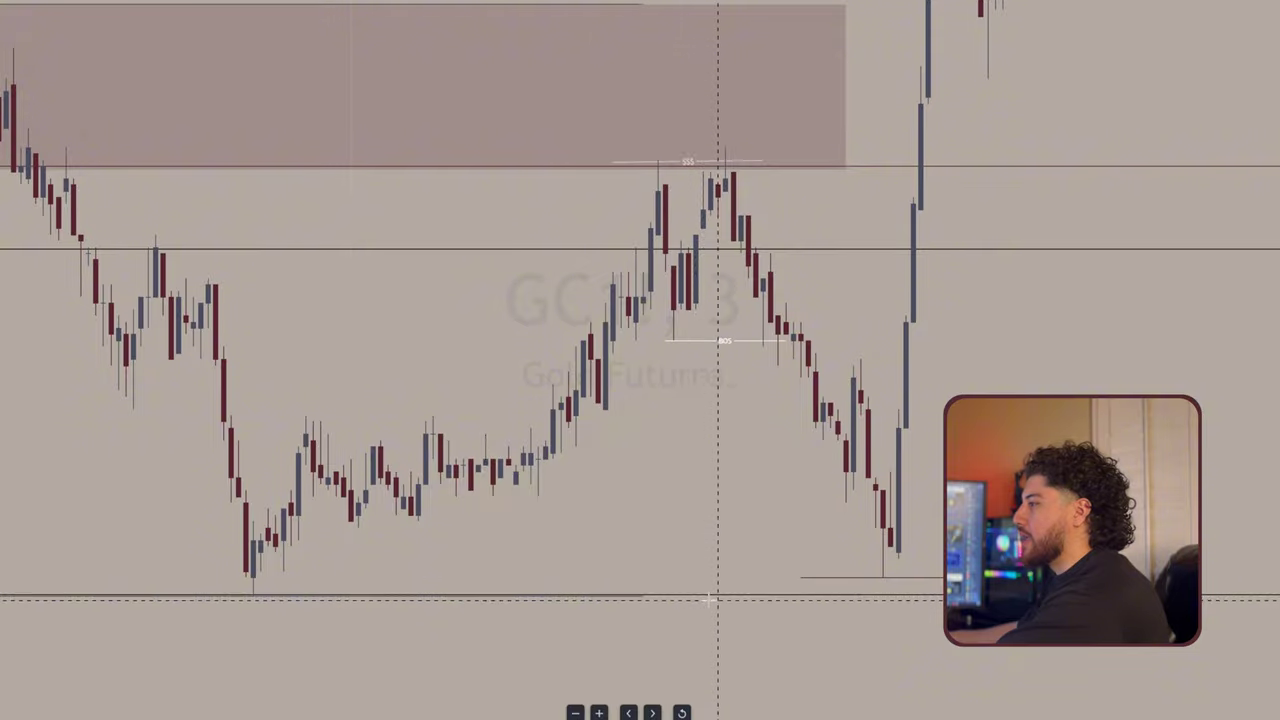
Step: Examine the 3-minute GC1! move from the rectangle through the break-of-structure line down to the range low and the rally after it
scroll(1225, 682, "down", 5)
left_click_drag(1225, 679, 1165, 277)
left_click_drag(150, 277, 389, 566)
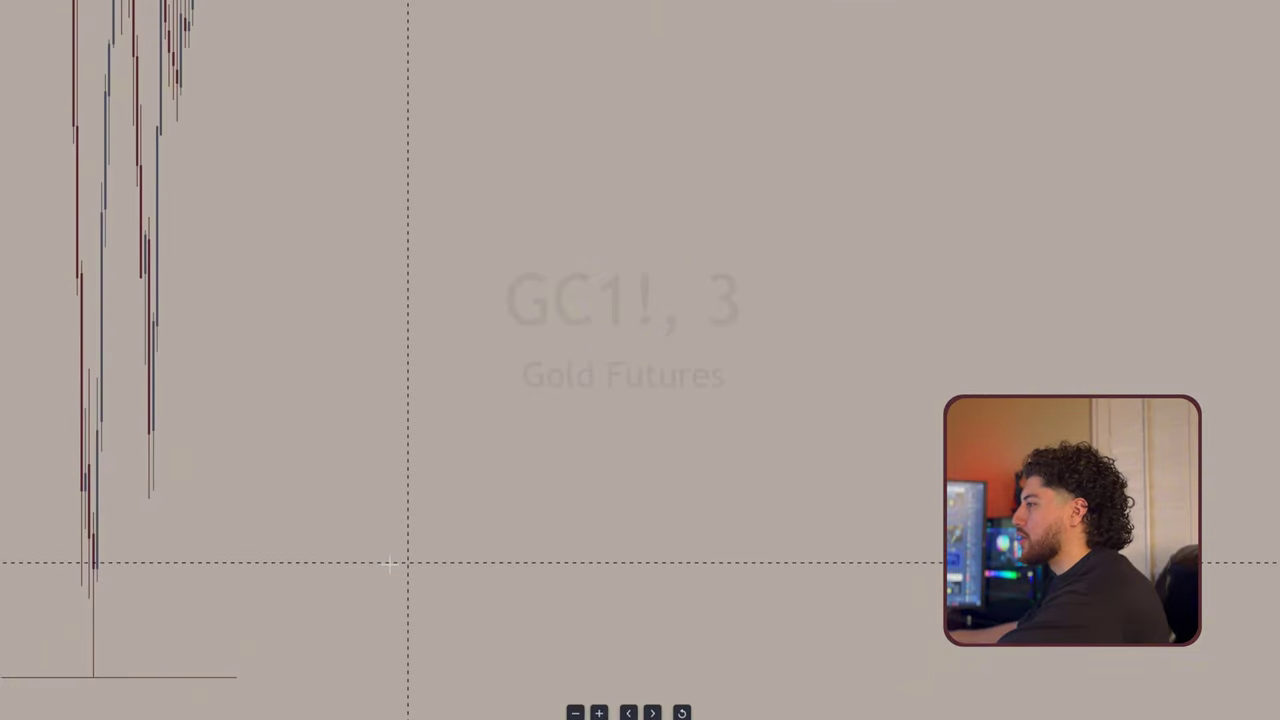
mouse_move(1030, 217)
left_mouse_down()
mouse_move(1083, 534)
mouse_move(994, 643)
mouse_move(560, 567)
left_mouse_up()
scroll(994, 643, "up", 3)
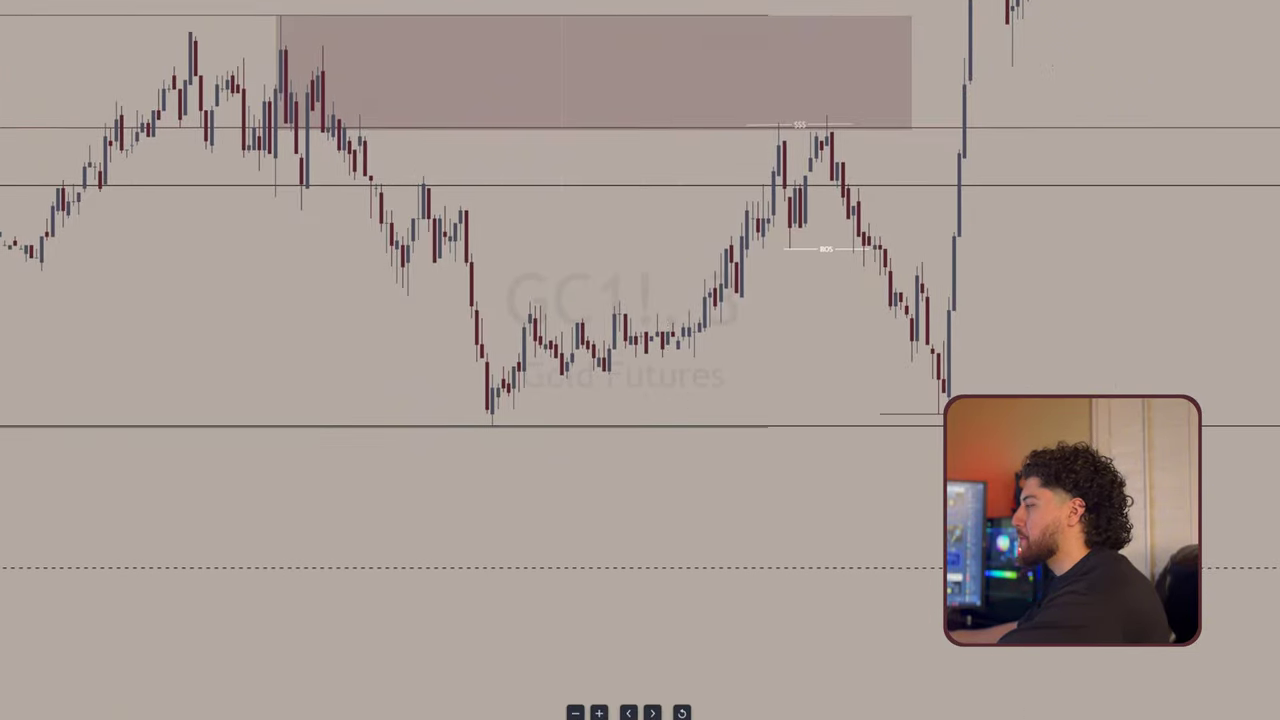
left_click_drag(1278, 567, 1278, 517)
scroll(1197, 377, "up", 3)
left_click_drag(1113, 300, 1192, 380)
scroll(1137, 386, "up", 2)
left_click_drag(1278, 430, 1278, 466)
scroll(1237, 466, "down", 2)
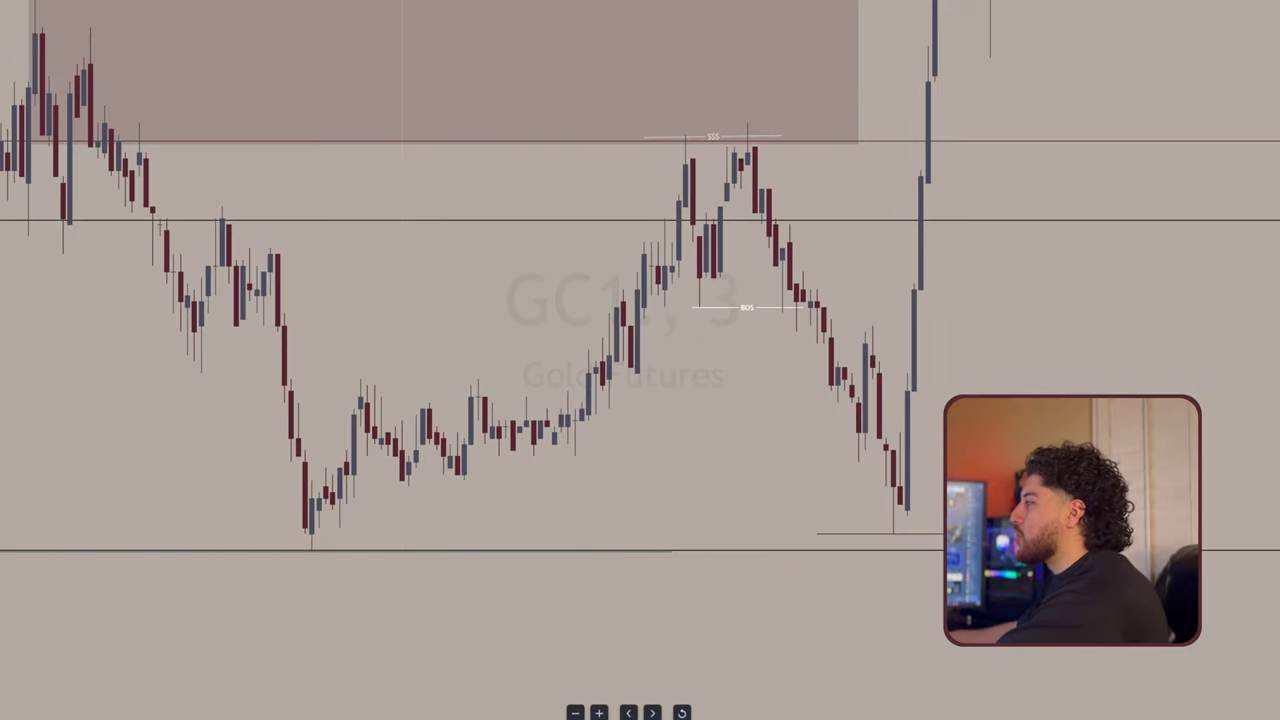
left_click_drag(1270, 440, 1270, 497)
scroll(1242, 480, "down", 3)
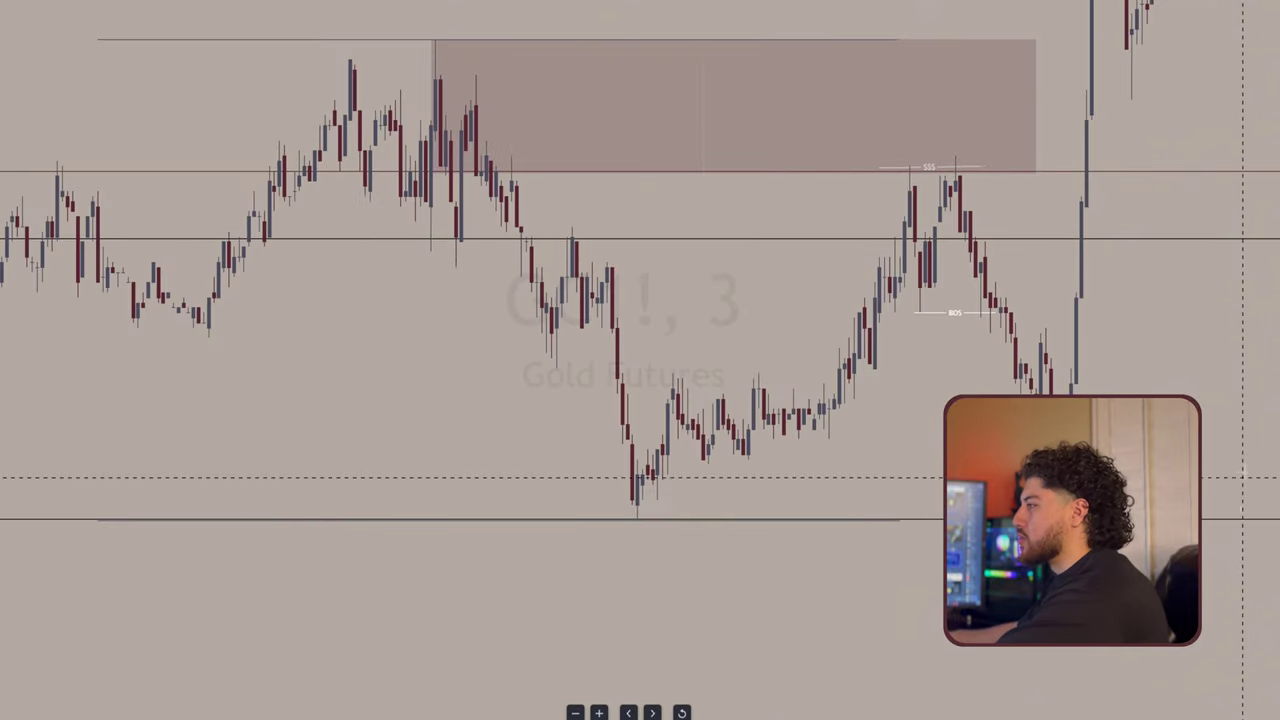
left_click_drag(952, 218, 811, 243)
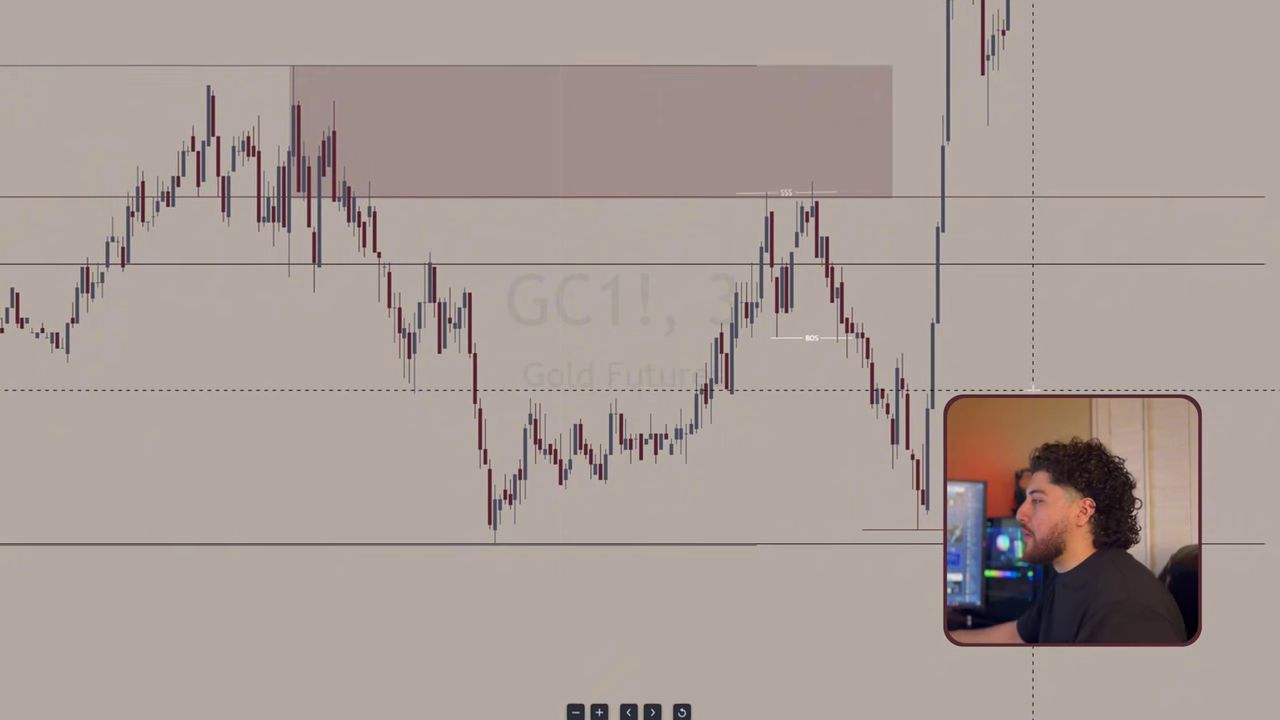
scroll(1034, 440, "down", 2)
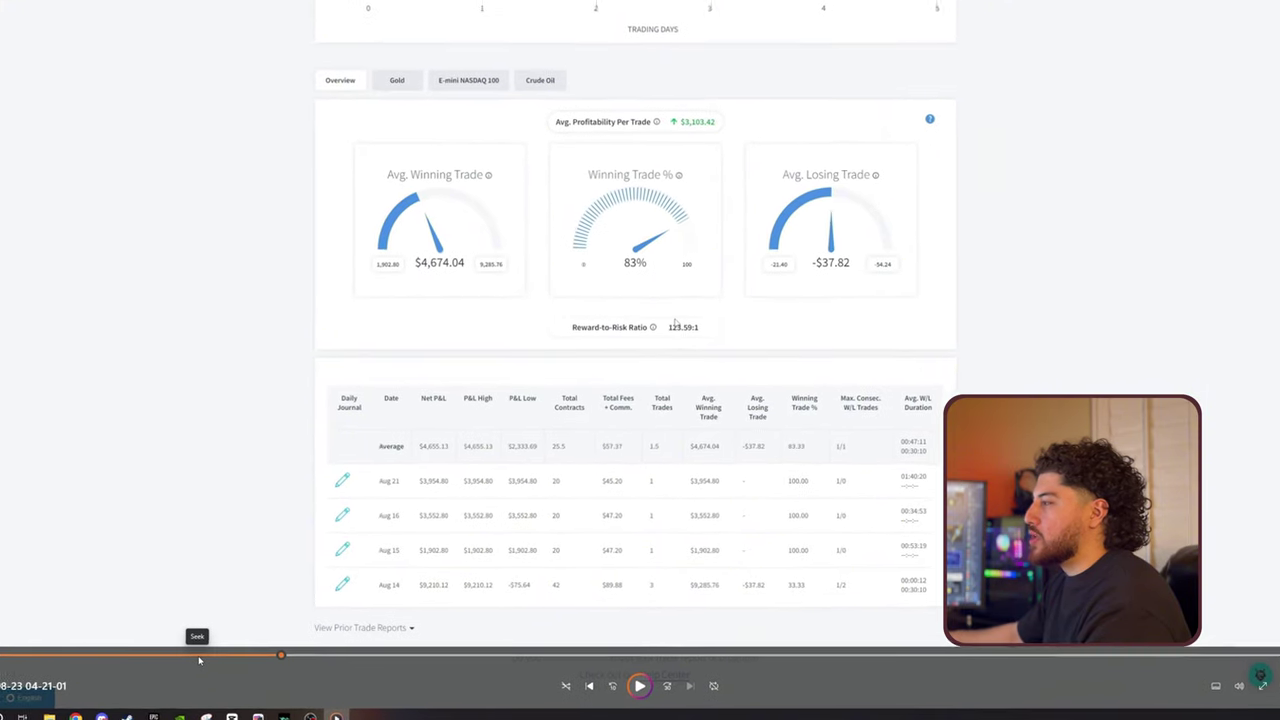
Step: Seek back to an earlier point in the video recording of the Topstep trade report
left_click(221, 651)
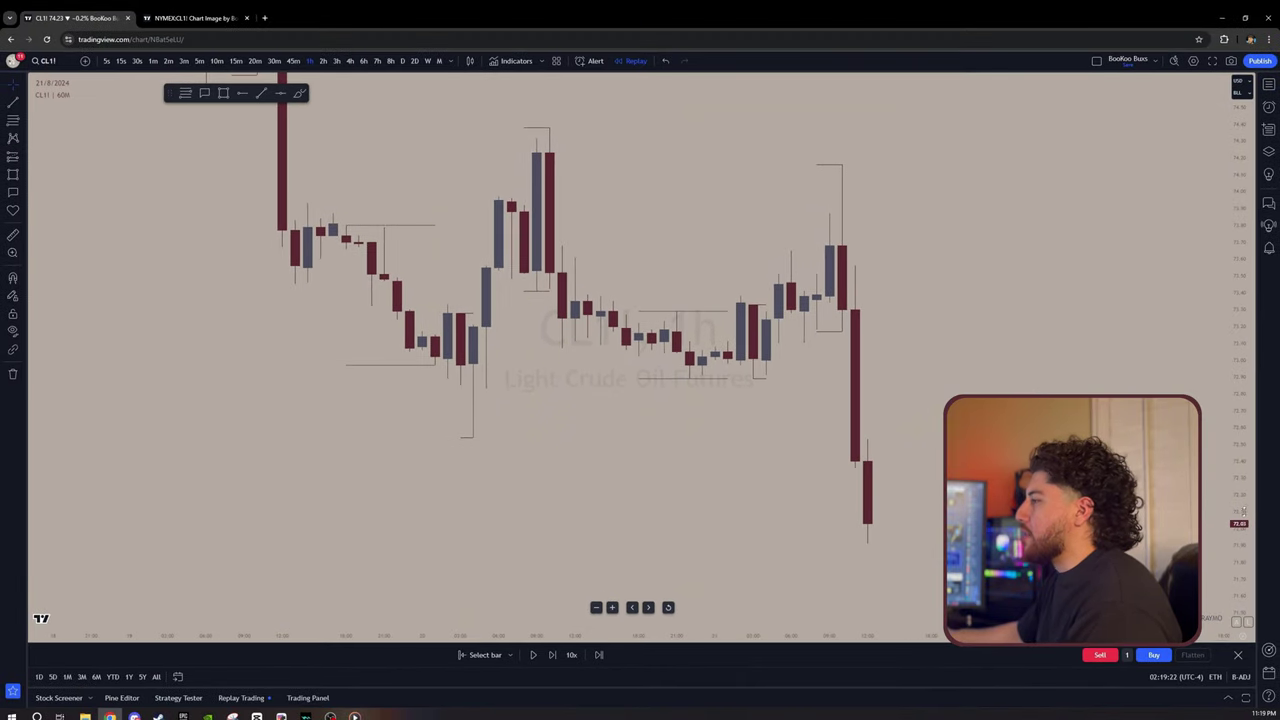
Step: Draw a trend line on the 15-minute CL1! chart from the 20 August 21:00 session high to 03:00 on 21 August
left_click_drag(933, 423, 947, 441)
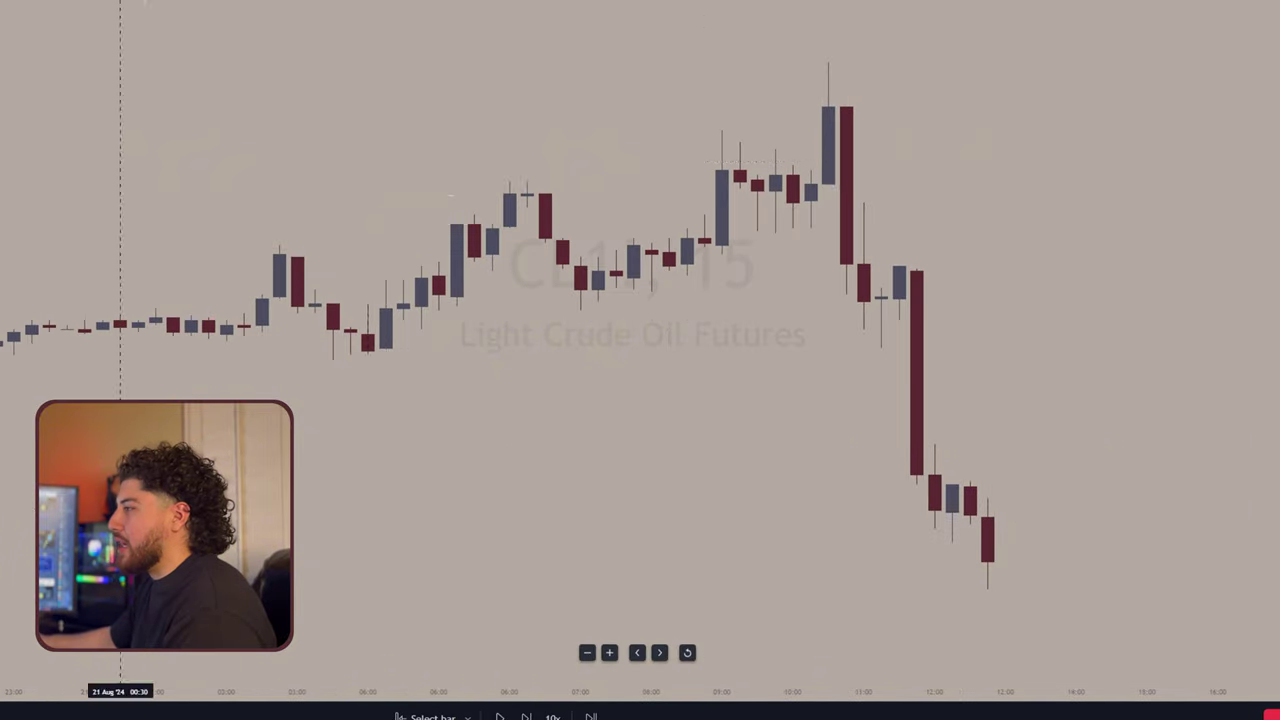
scroll(1129, 426, "down", 5)
left_click_drag(1279, 426, 1279, 238)
left_click_drag(1137, 319, 1131, 289)
scroll(1131, 289, "up", 2)
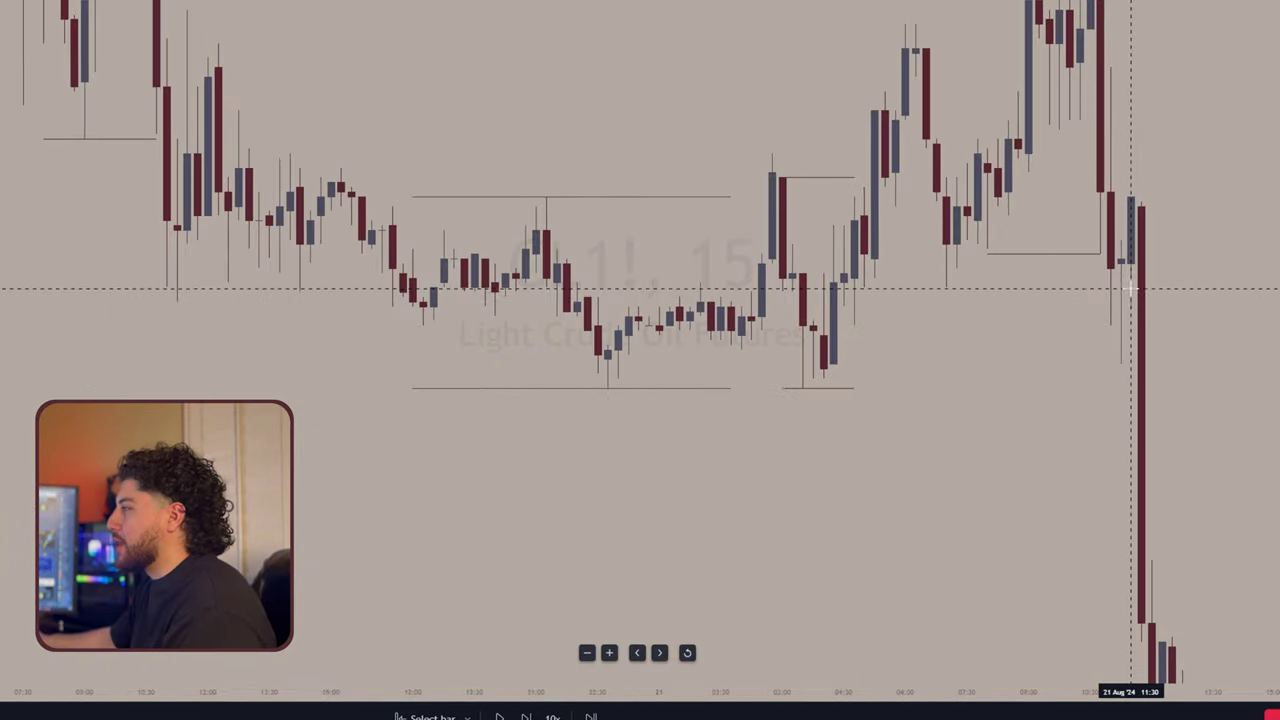
left_click_drag(1279, 445, 1279, 392)
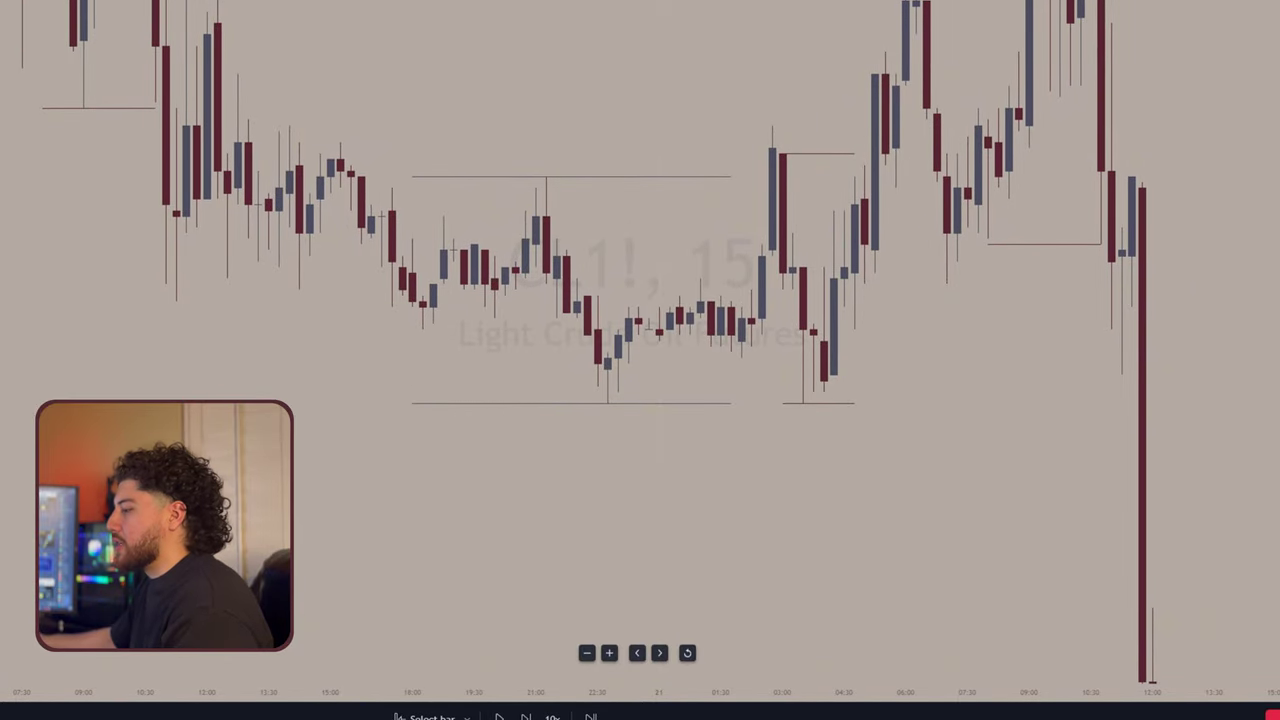
left_click(535, 176)
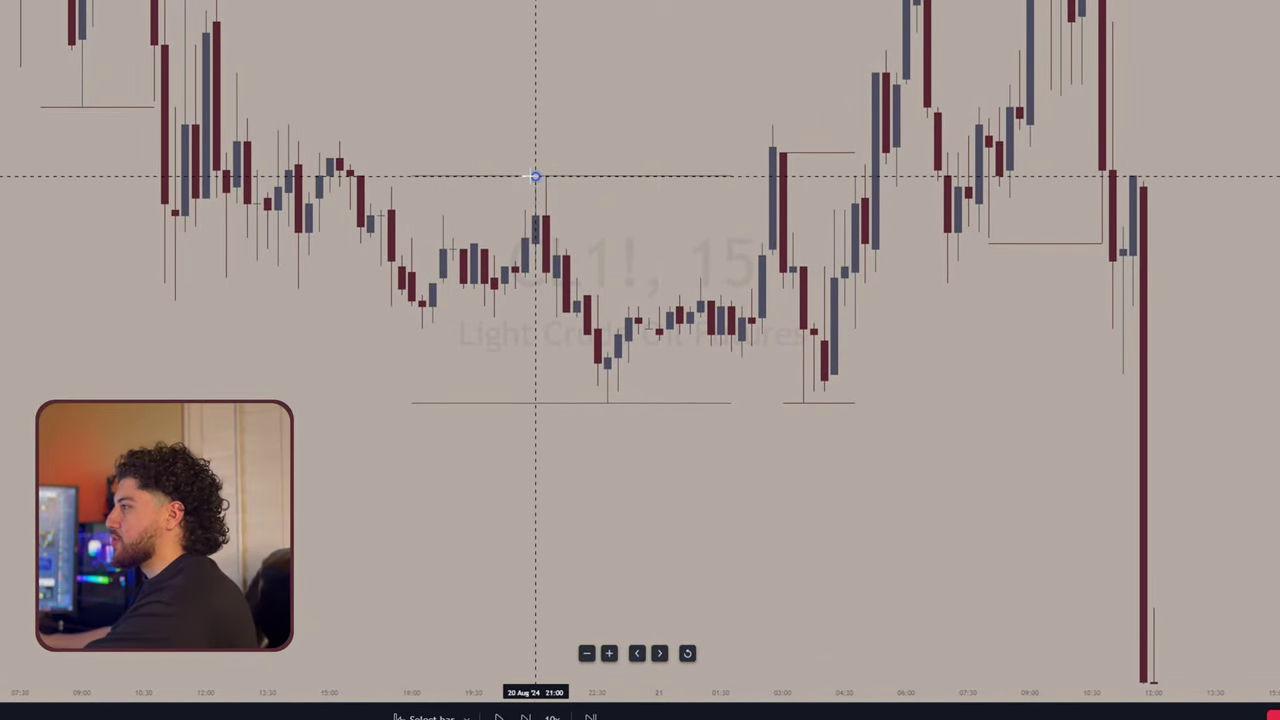
left_click(783, 176)
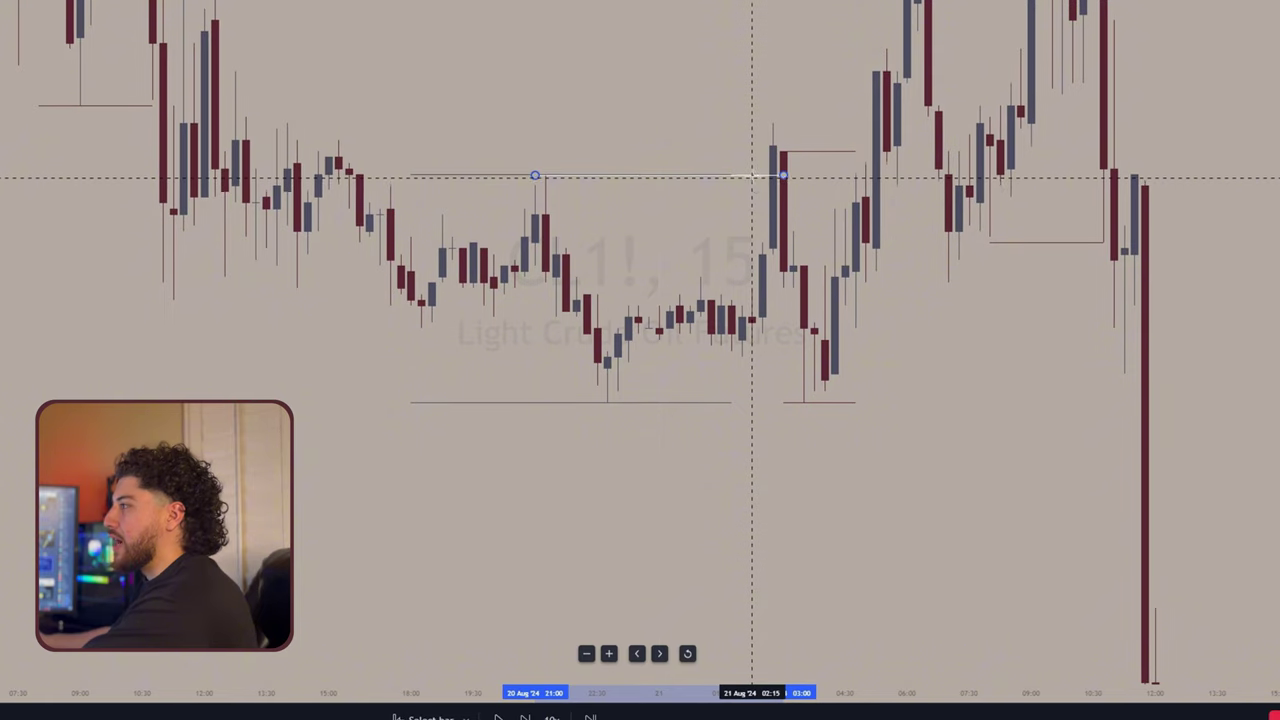
Step: Apply the BREAK OF STRUCTURE template to the new trend line at the CL1! session high
double_click(752, 176)
left_click(590, 456)
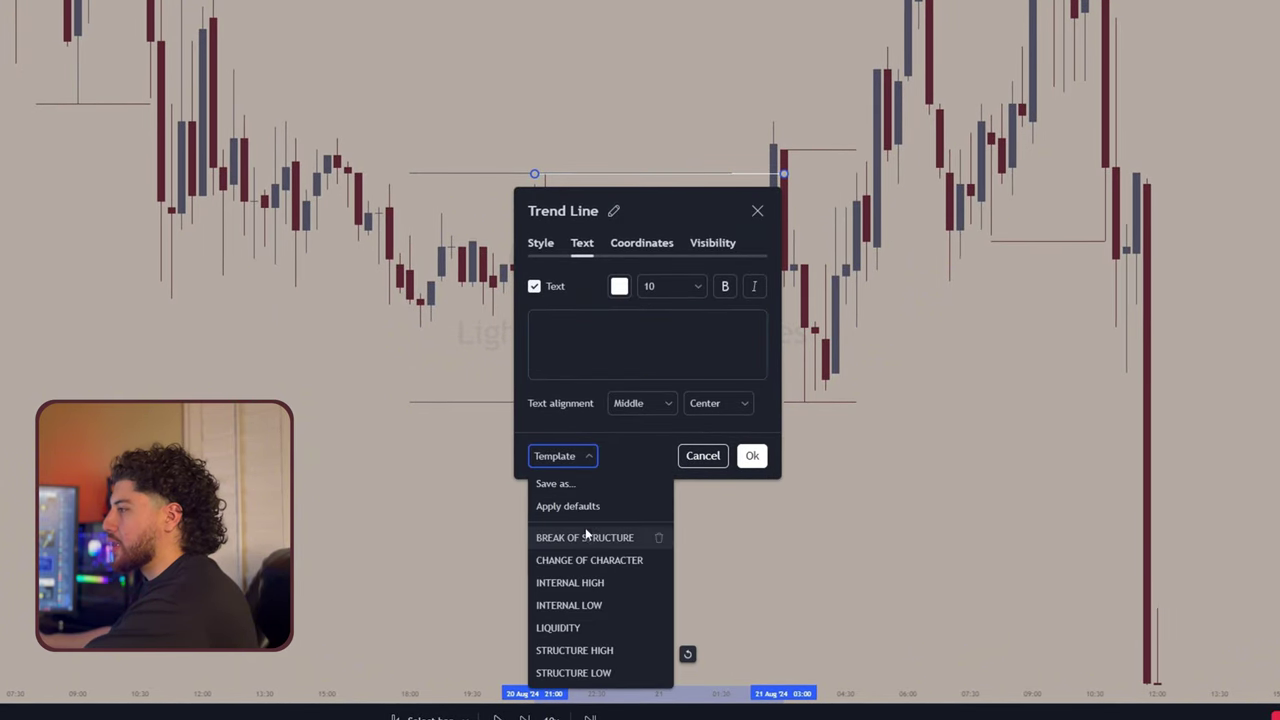
left_click(580, 534)
left_click(752, 456)
Step: Try a Fibonacci retracement from the 20 August 22:30 low to the 21 August 06:15 high, and delete it
left_click_drag(691, 467, 677, 499)
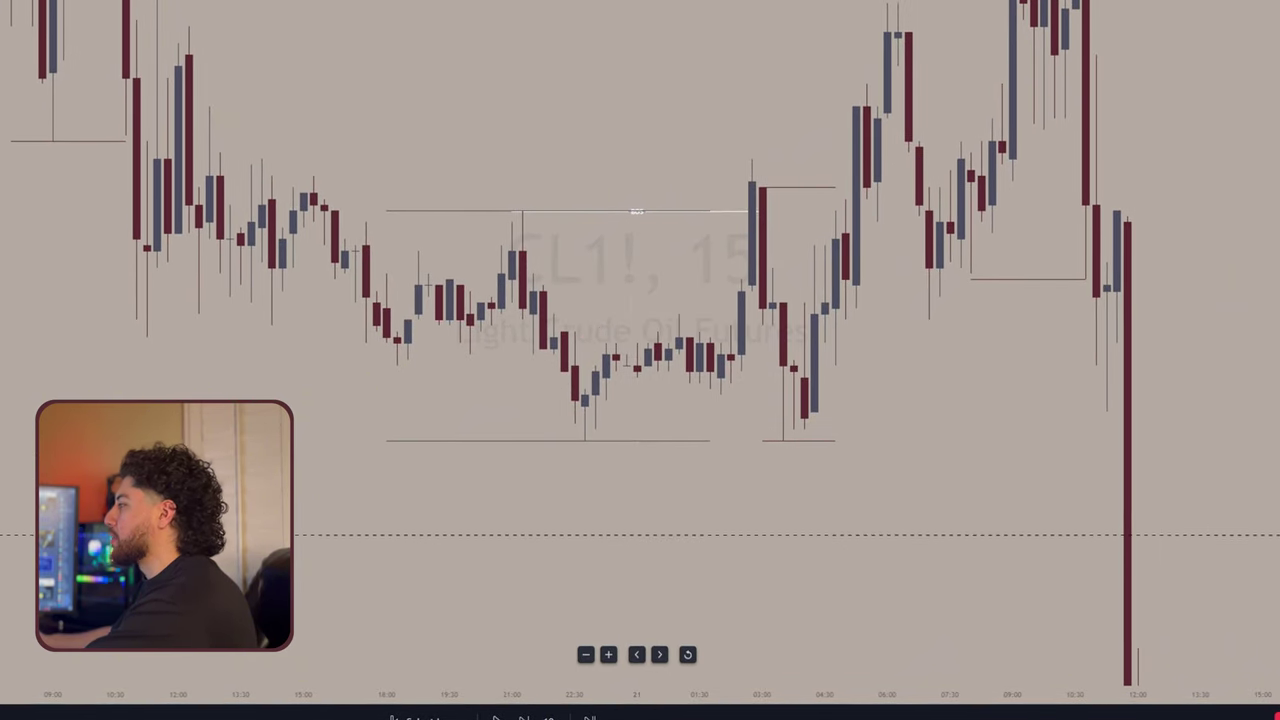
left_click_drag(1275, 534, 1275, 274)
left_click_drag(788, 352, 796, 326)
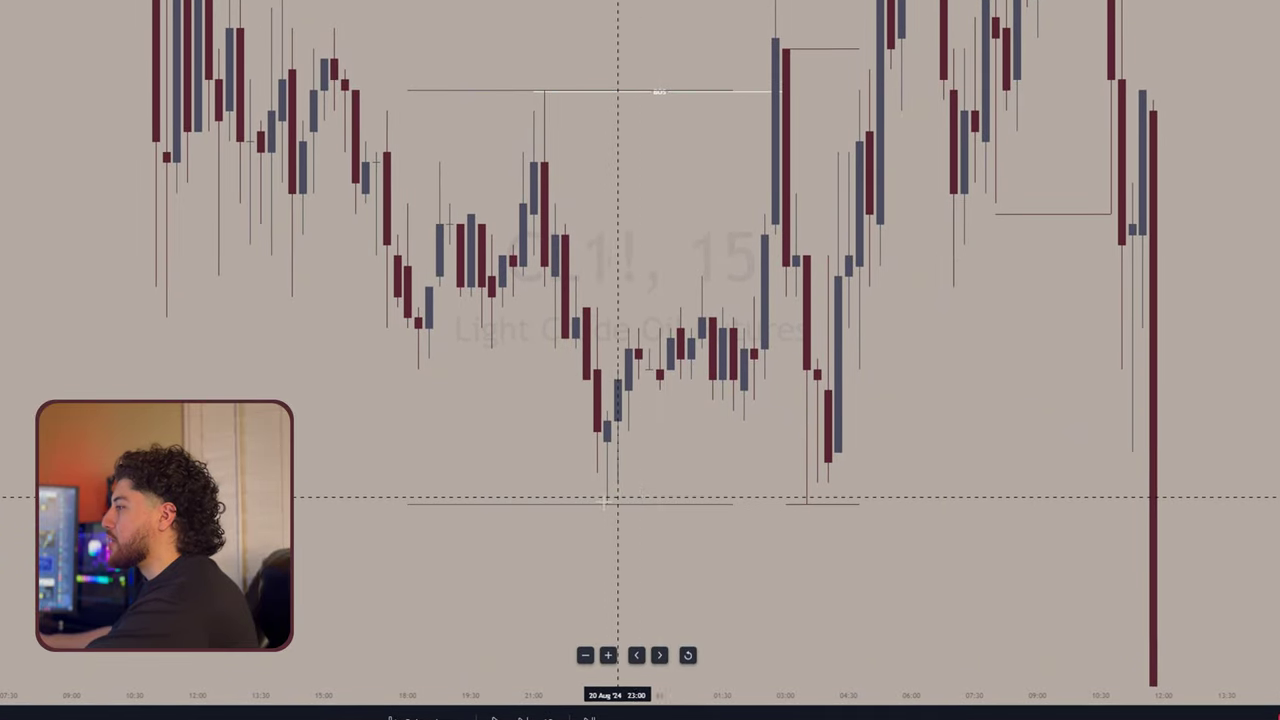
scroll(680, 470, "up", 2)
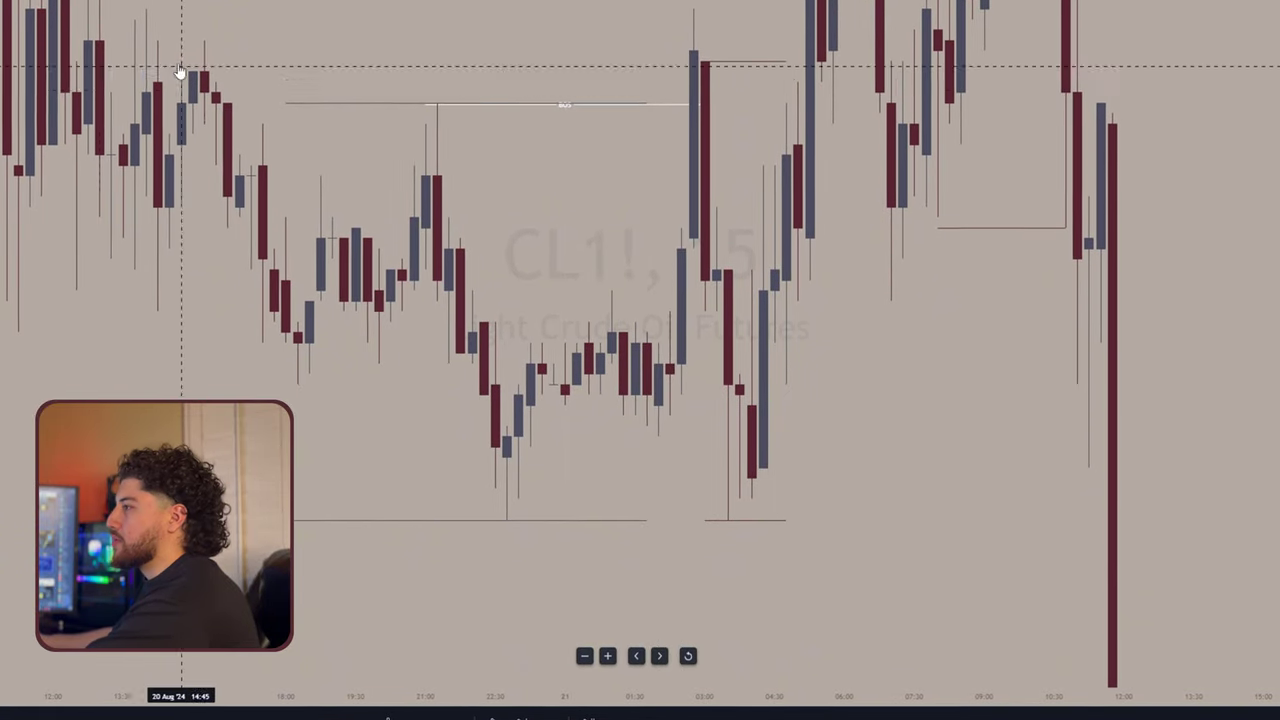
left_click(494, 520)
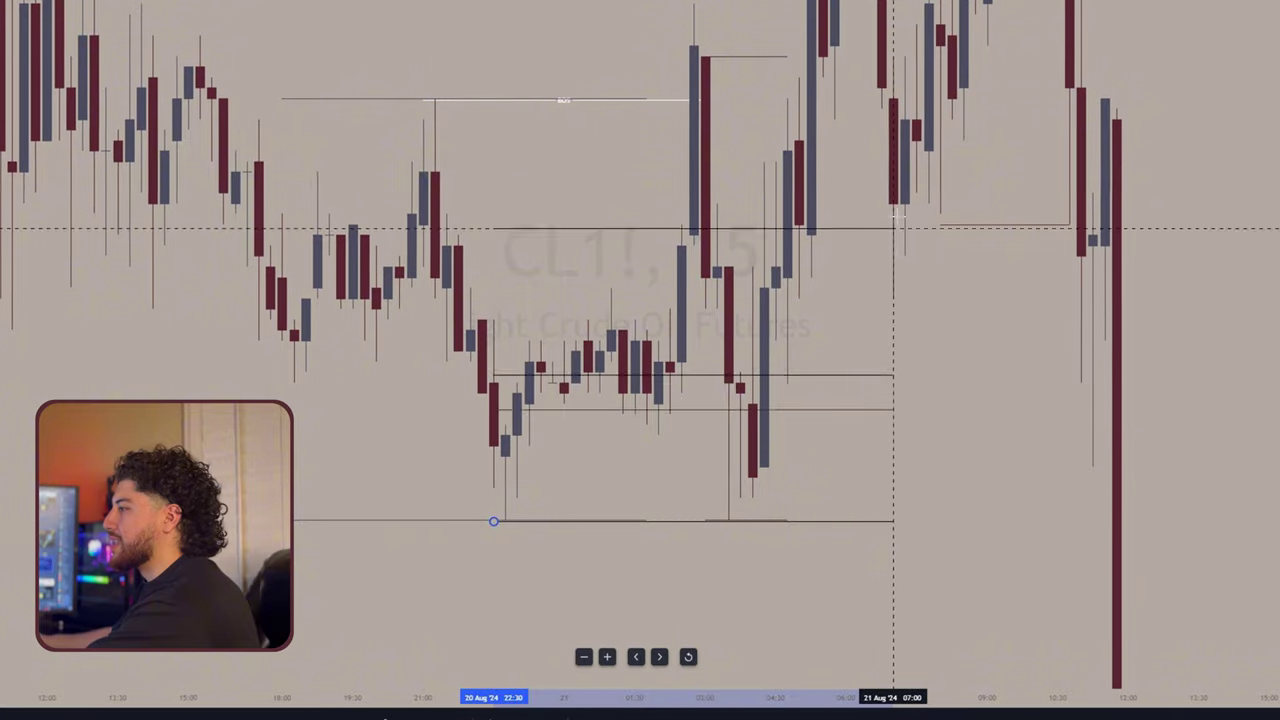
left_click(857, 6)
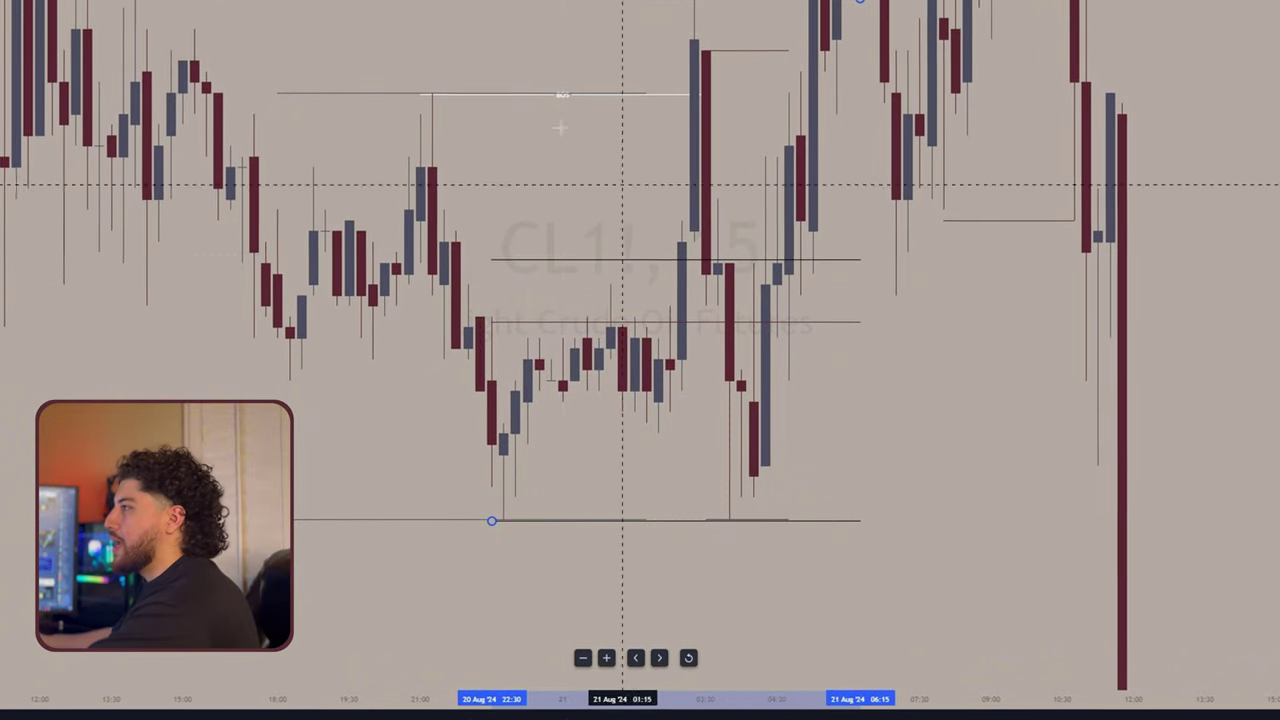
key("Delete")
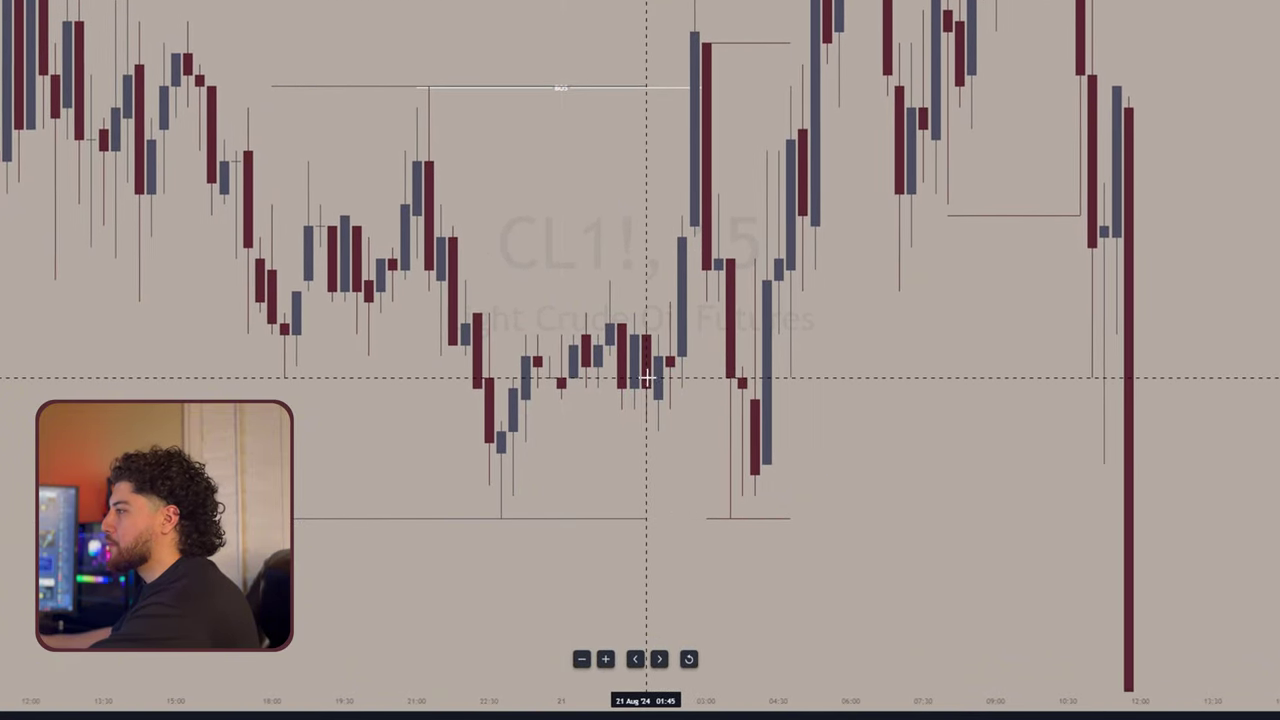
Step: Draw a rectangle from the 21 August 01:45 candle to about 04:00, and another along the session low from 20 August 22:30 to 05:00
mouse_move(646, 370)
left_mouse_down()
mouse_move(657, 423)
mouse_move(752, 428)
left_mouse_up()
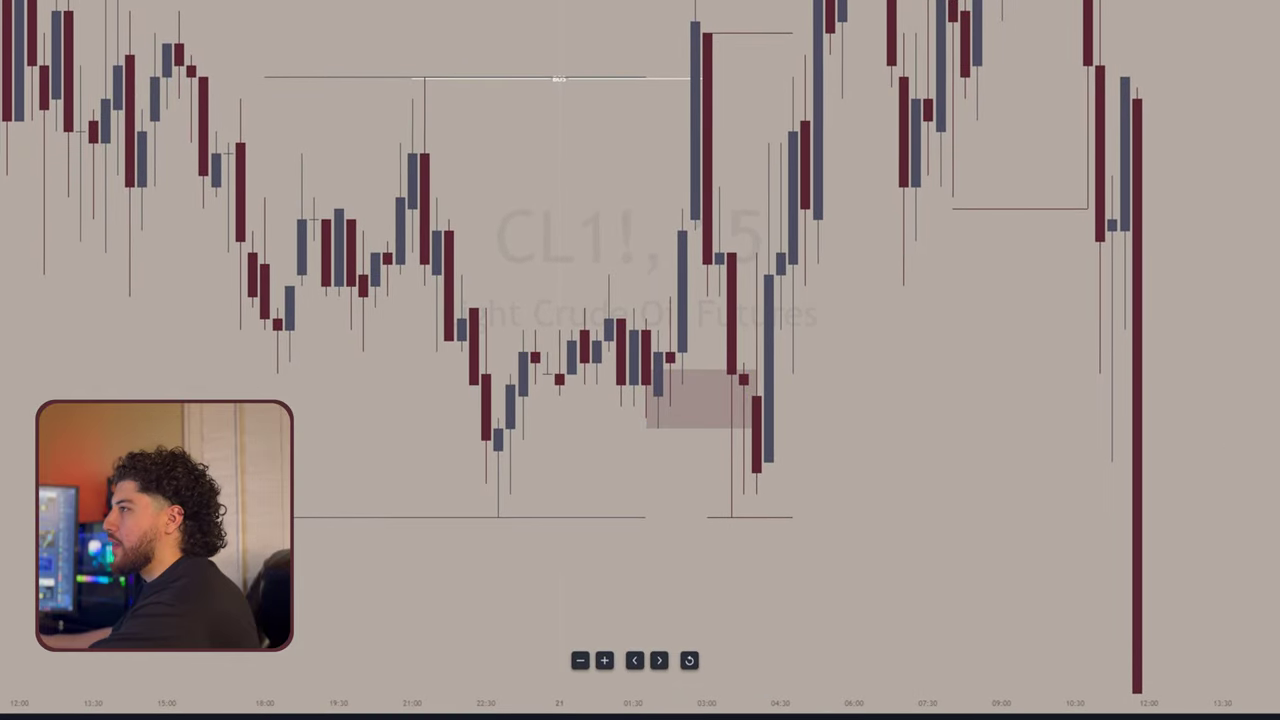
mouse_move(483, 479)
left_mouse_down()
mouse_move(620, 512)
mouse_move(808, 514)
left_mouse_up()
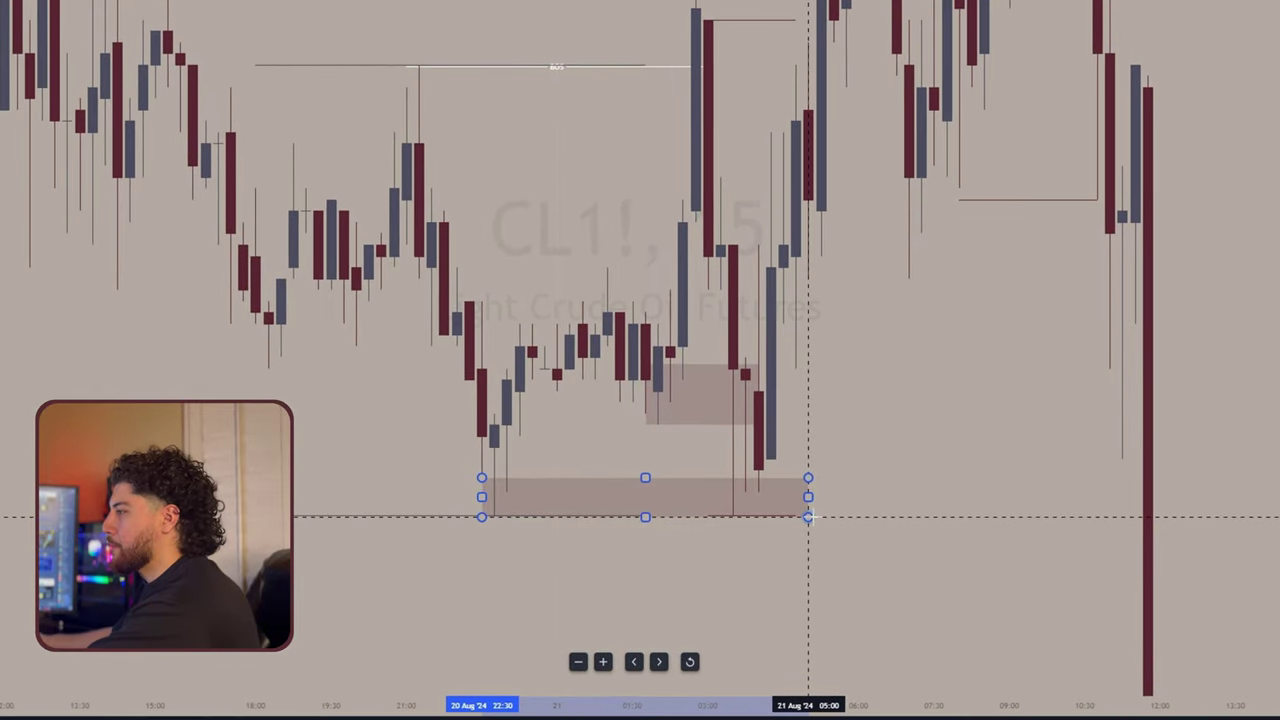
left_click_drag(930, 439, 1035, 395)
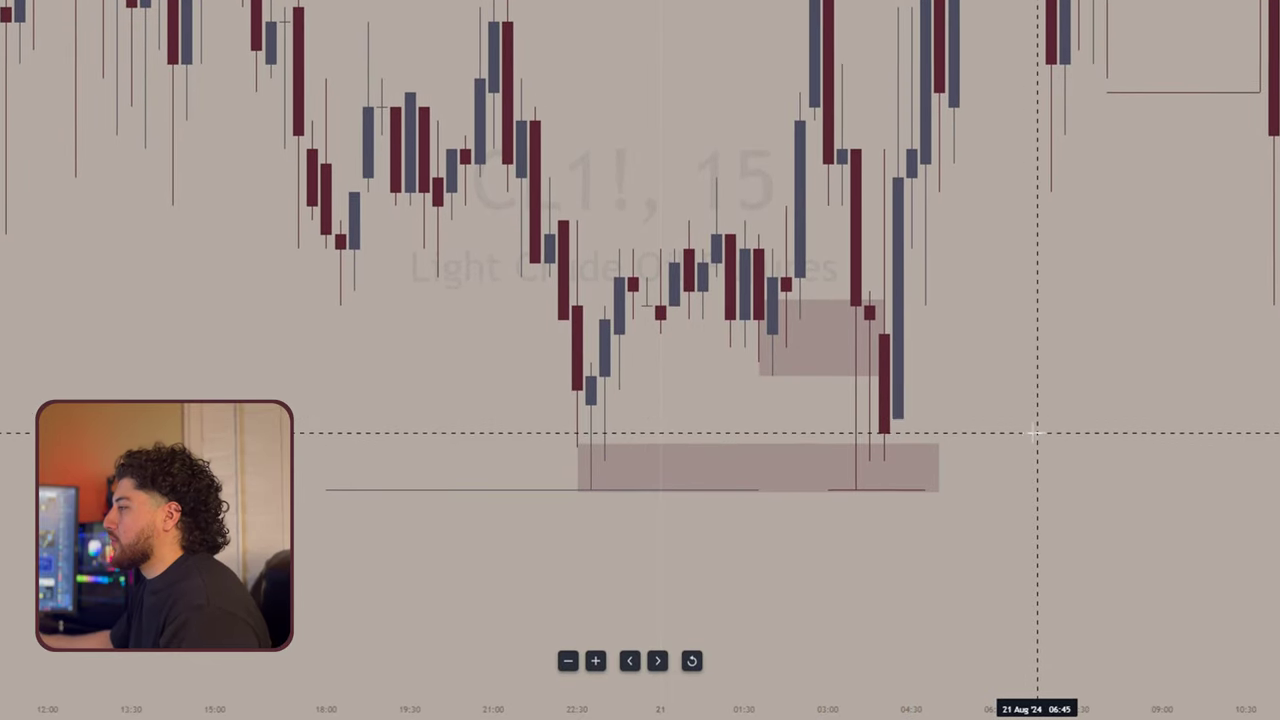
Step: Delete the rectangle that starts at the 21 August 01:45 candle on the CL1! chart
left_click_drag(1037, 434, 1074, 431)
scroll(1074, 431, "up", 1)
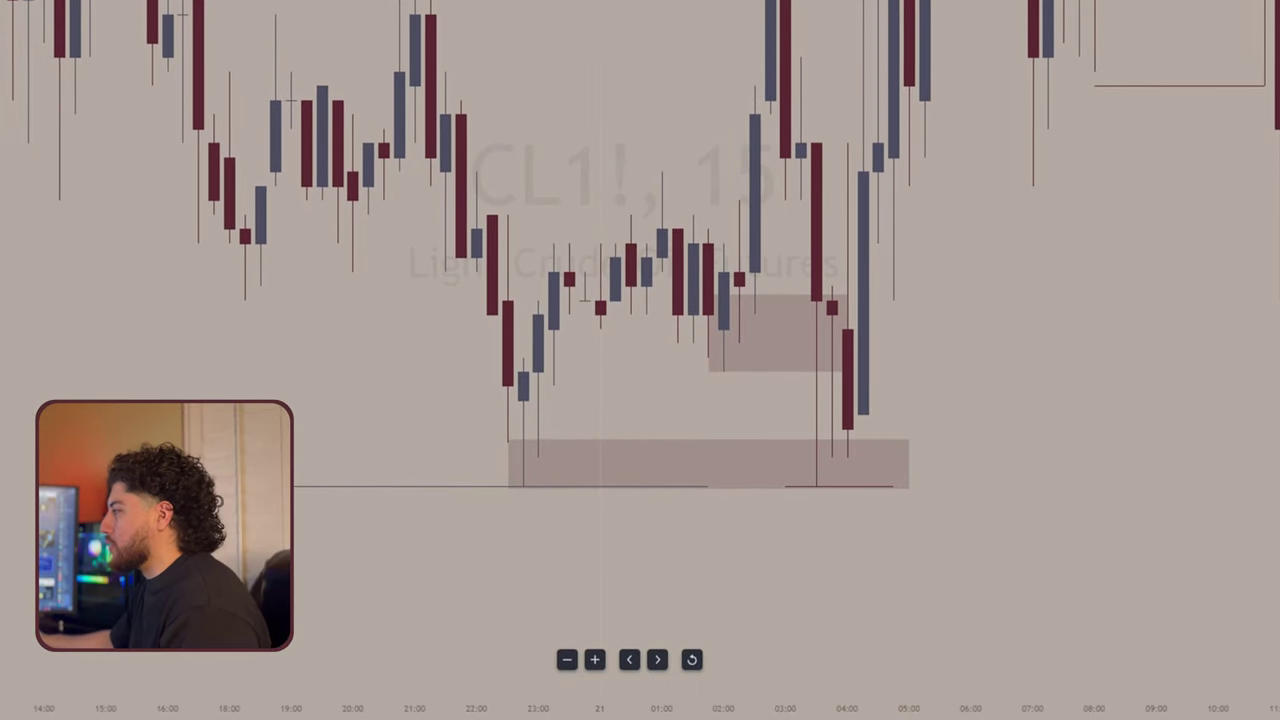
left_click(847, 323)
key("Delete")
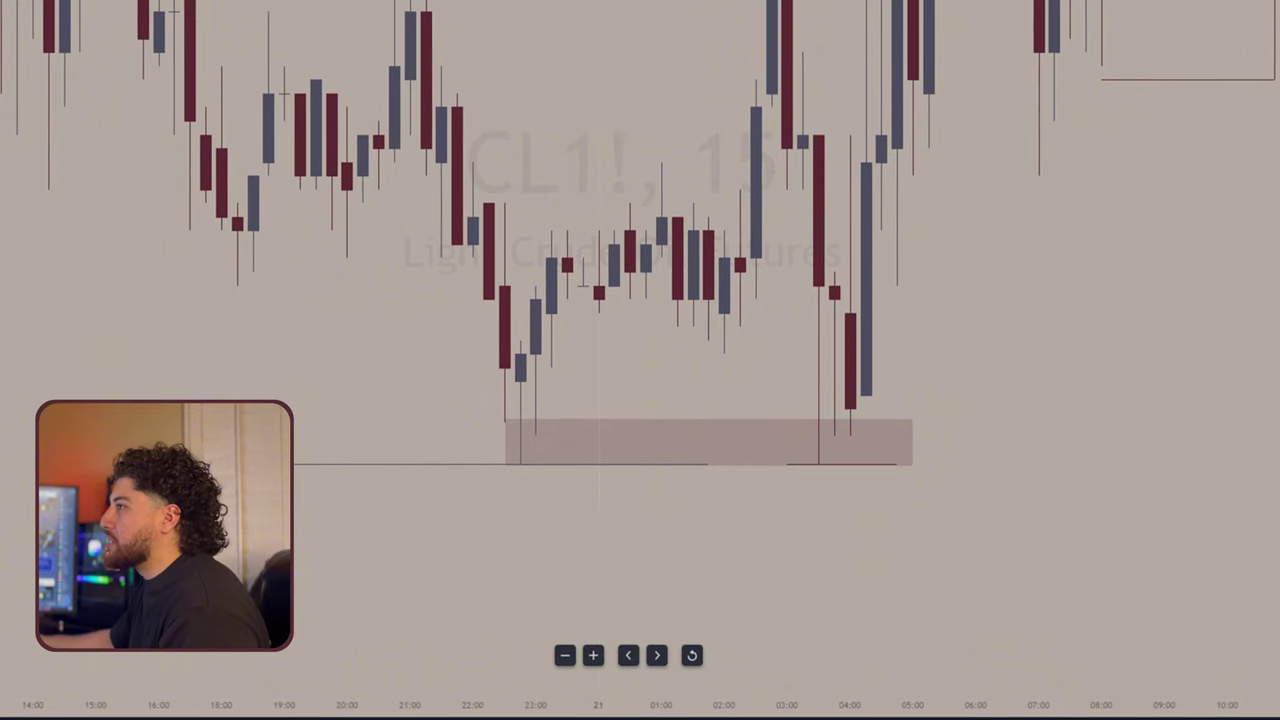
Step: Draw a trend line under the 21 August lows from 01:30 to 03:45 and apply the saved template that labels it $$$
left_click(693, 346)
left_click(835, 346)
double_click(804, 347)
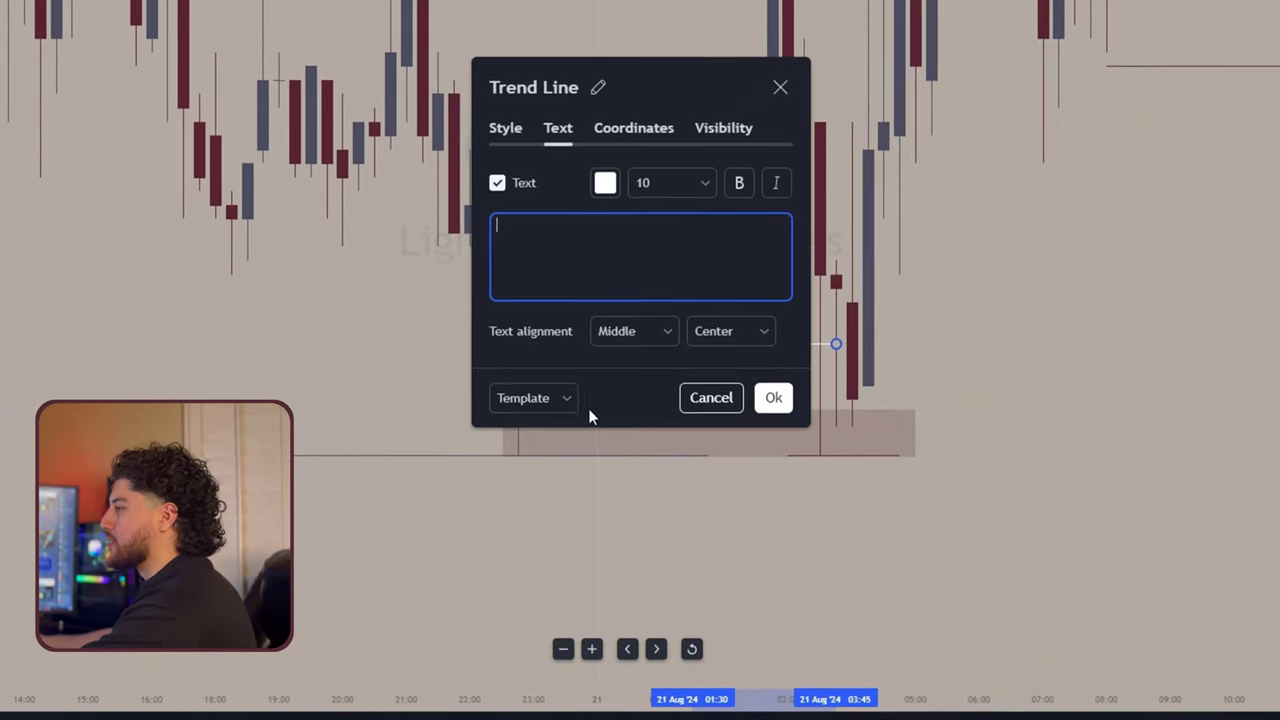
left_click(534, 395)
left_click(534, 612)
left_click(775, 396)
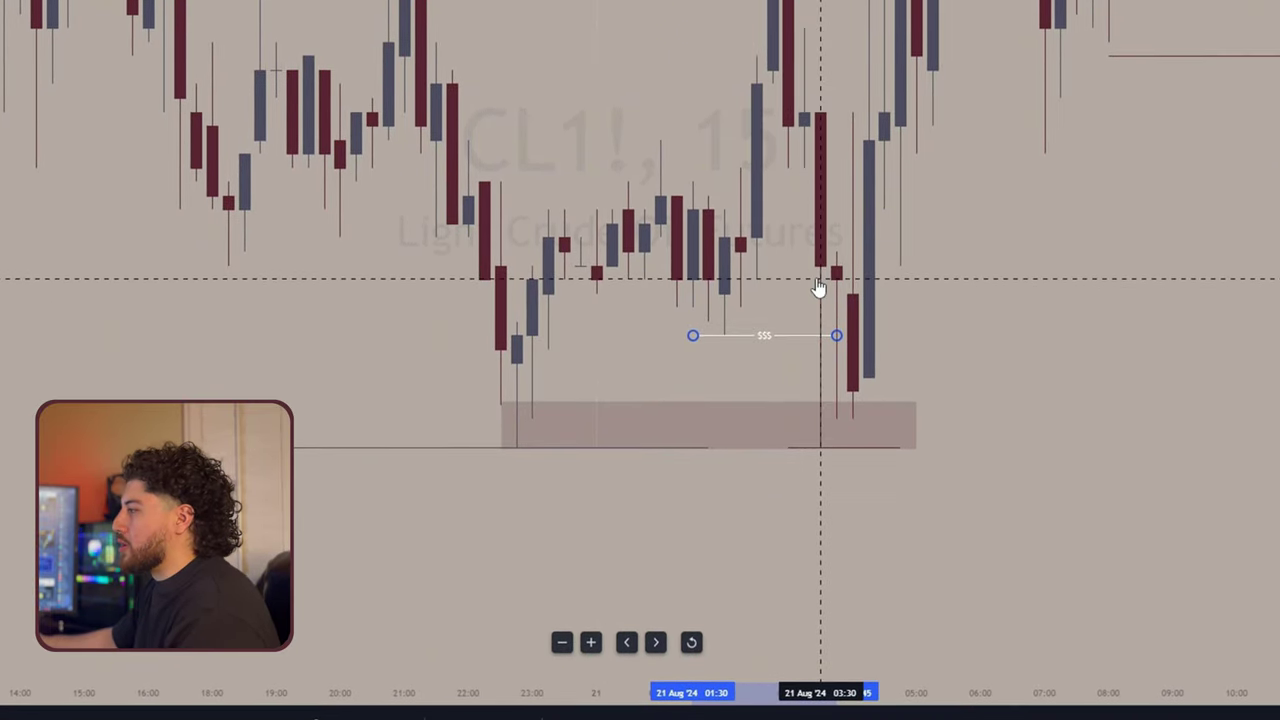
left_click_drag(913, 238, 797, 338)
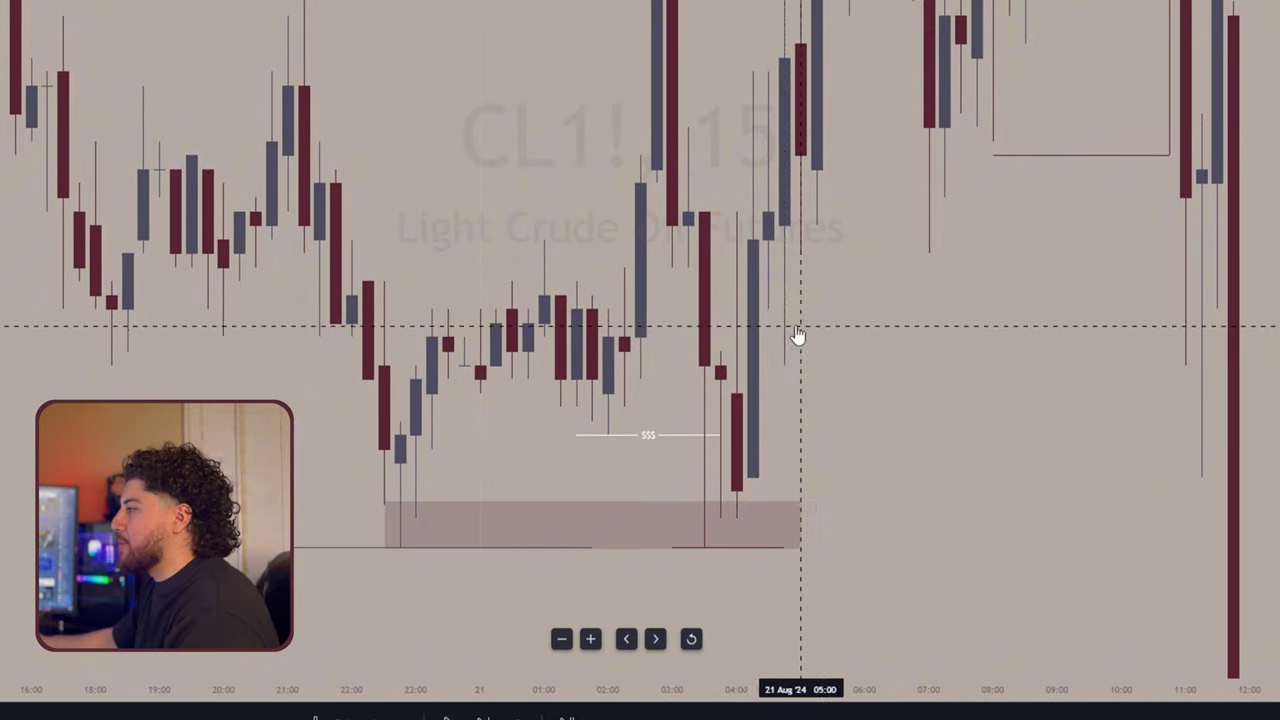
left_click_drag(1279, 467, 1279, 536)
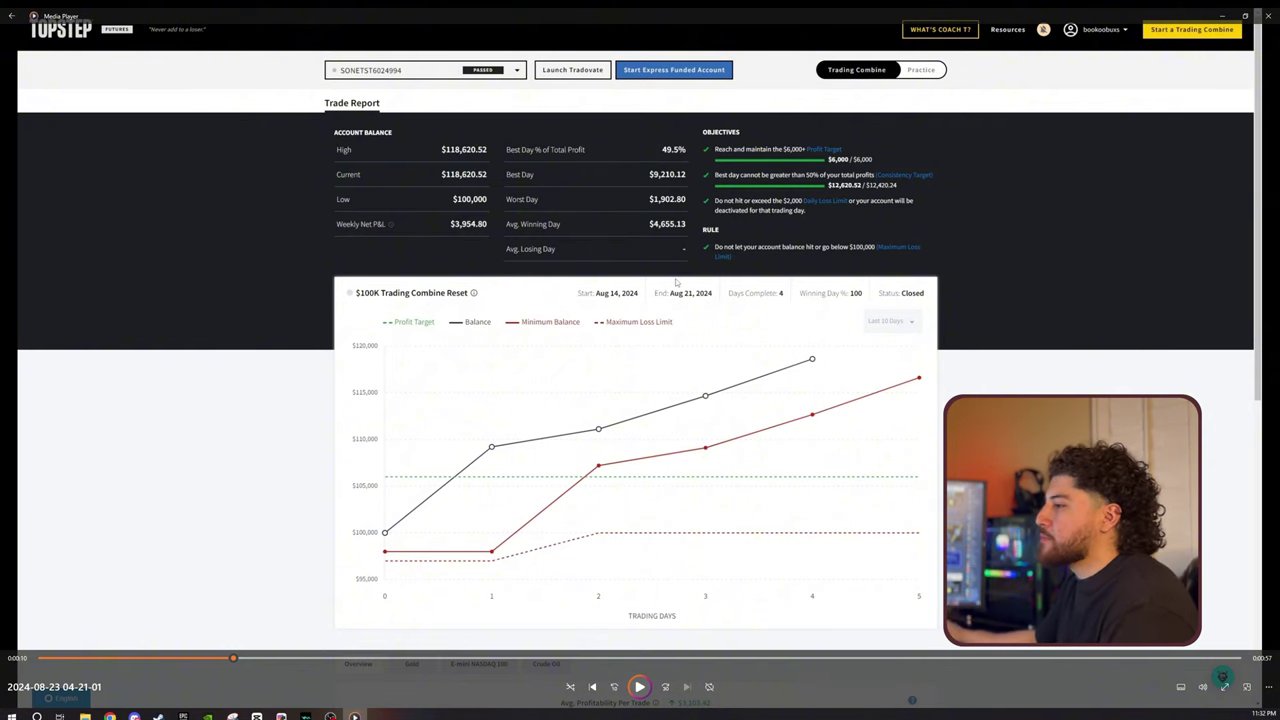
Step: Skip ahead in the Topstep trade report recording to the Overview statistics and daily trade table
left_click(270, 659)
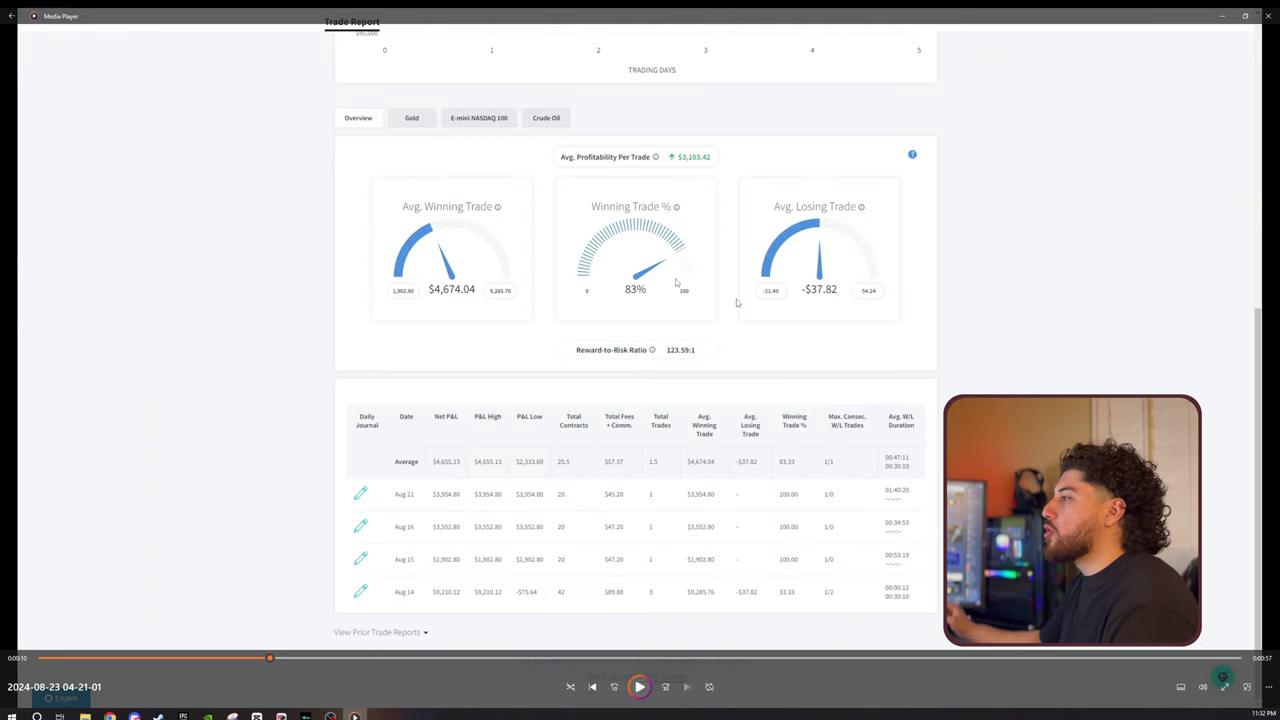